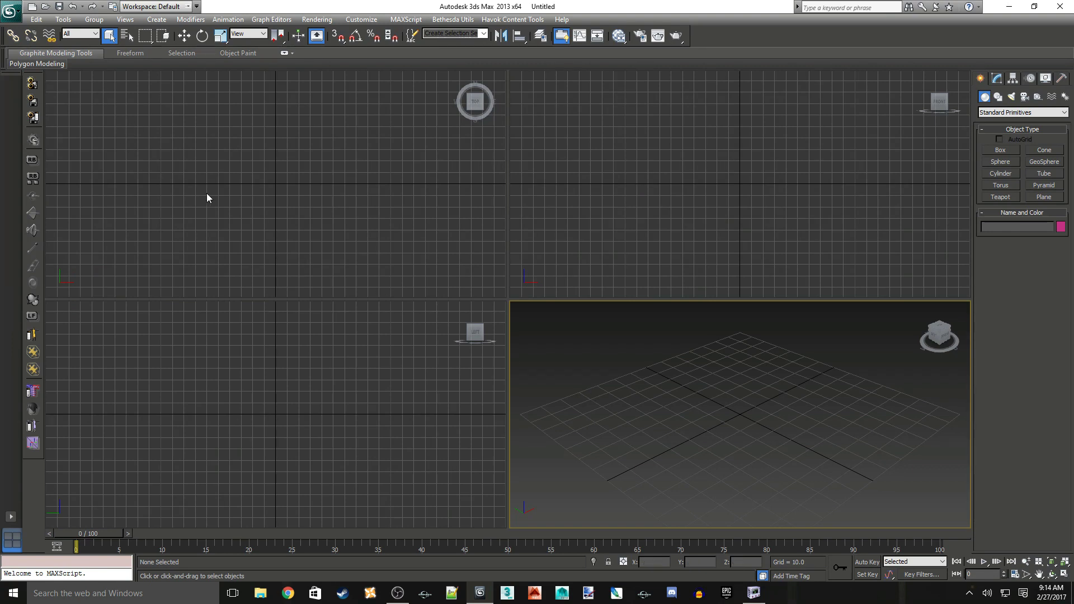
- Import RedRExt_Workshop01.nif from the RedRocket folder with the Fallout 4 Nif import settings
{"action": "left_click", "coordinate": [12, 13]}
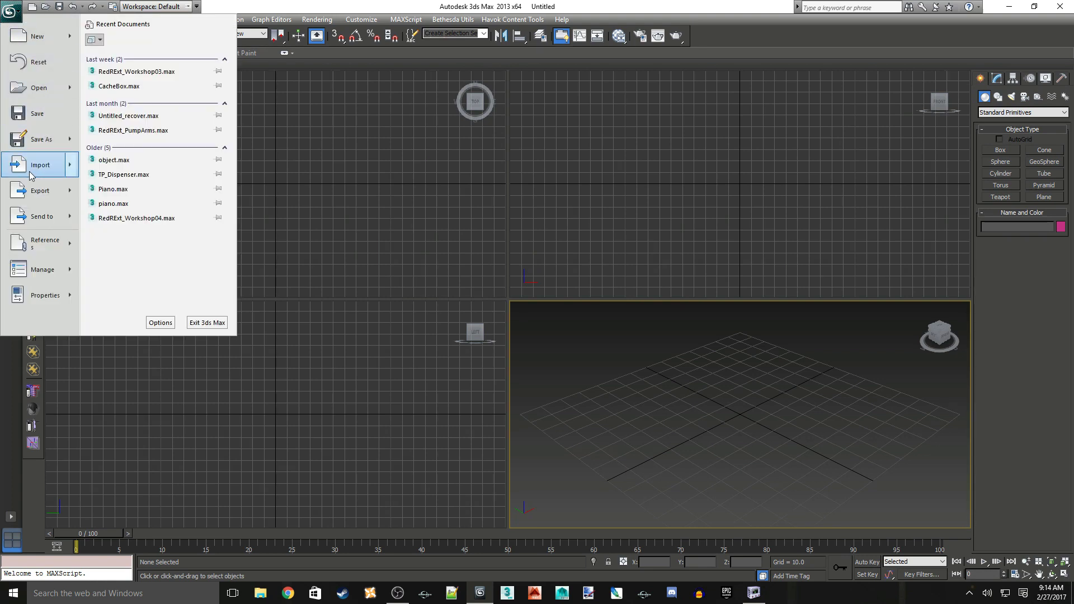
{"action": "left_click", "coordinate": [33, 146]}
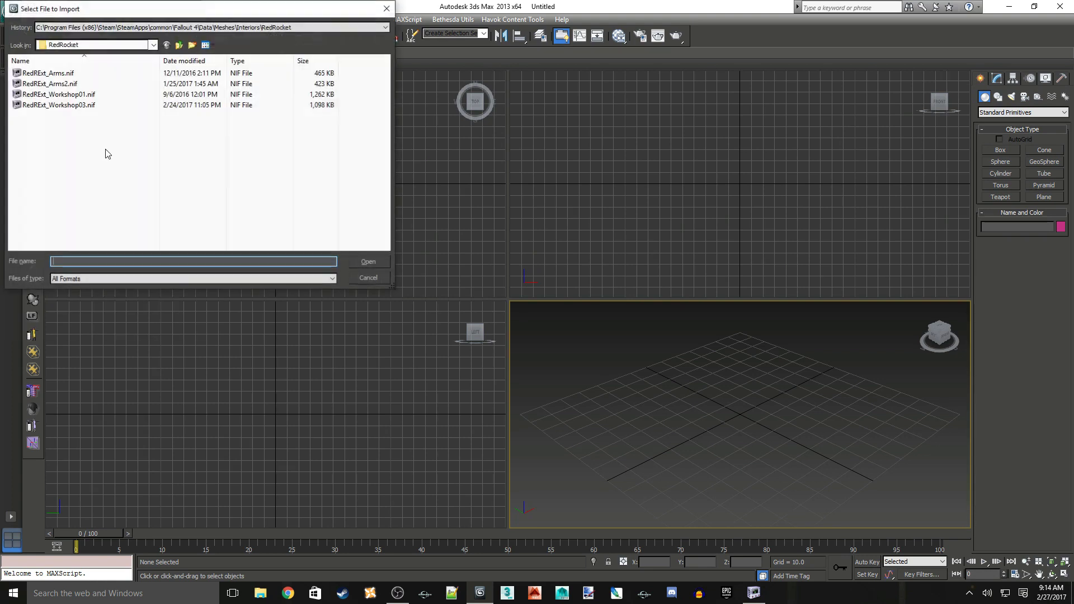
{"action": "left_click", "coordinate": [46, 97]}
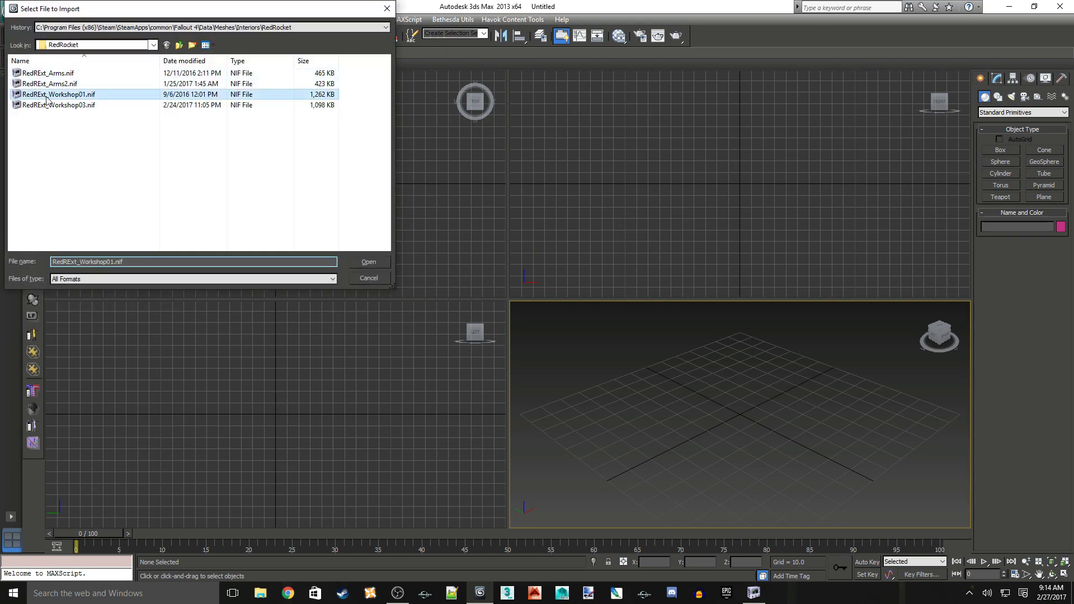
{"action": "left_click", "coordinate": [368, 263]}
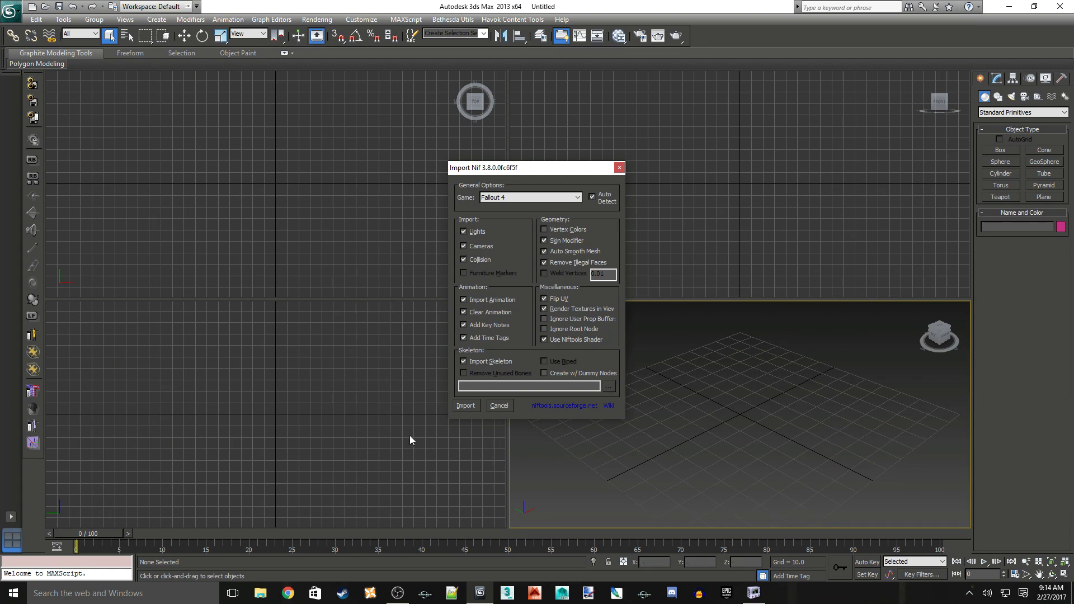
{"action": "left_click", "coordinate": [465, 406]}
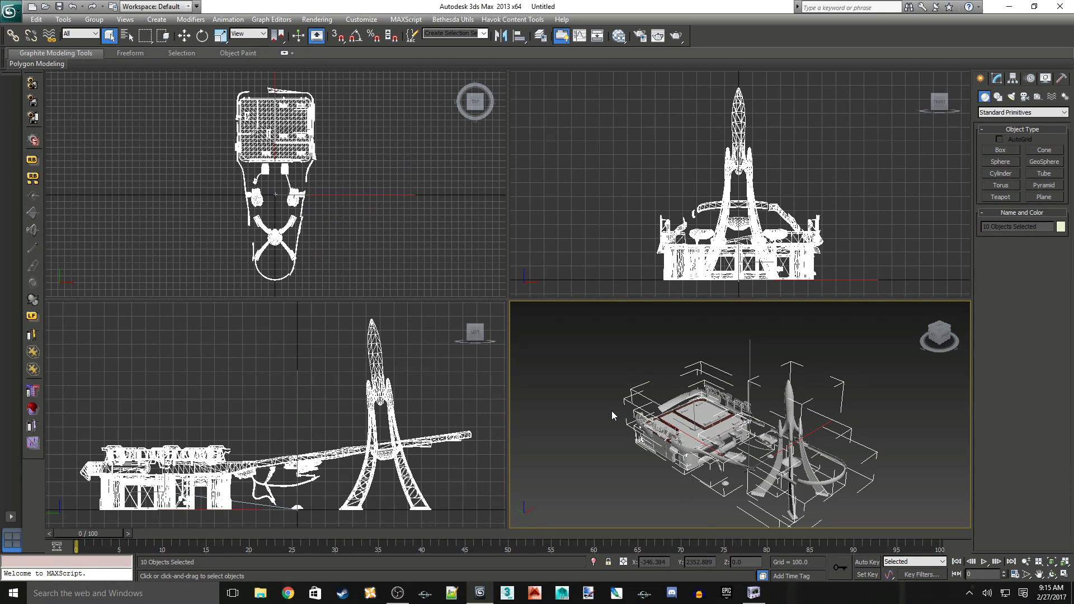
- Maximize the perspective view and examine the imported Red Rocket station, pump arms and rocket tower from the side
{"action": "key", "text": "alt+w"}
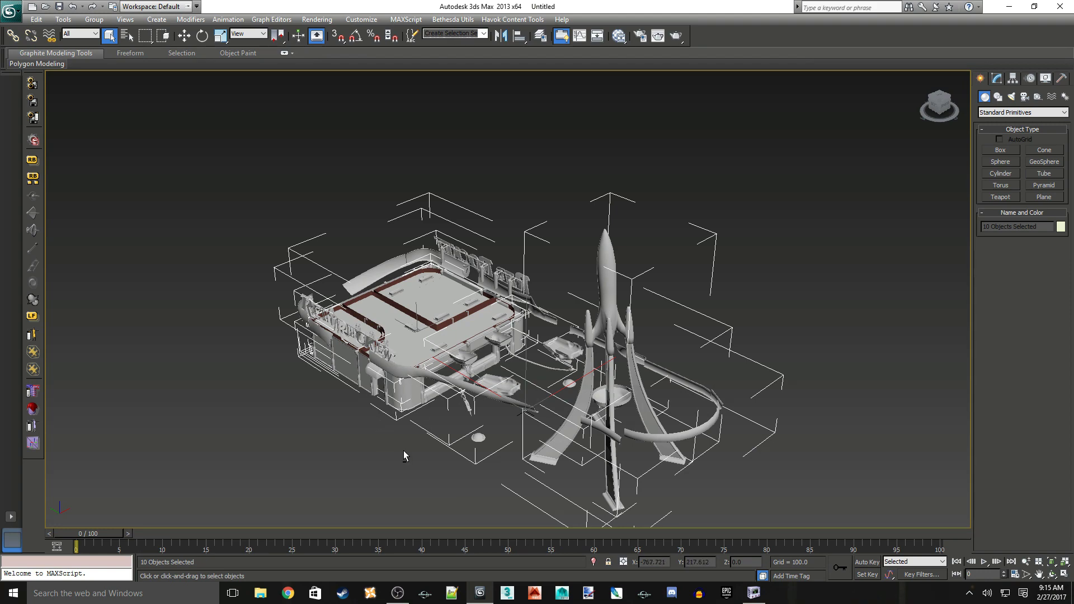
{"action": "middle_click_drag", "start_coordinate": [405, 449], "coordinate": [456, 424], "text": "alt"}
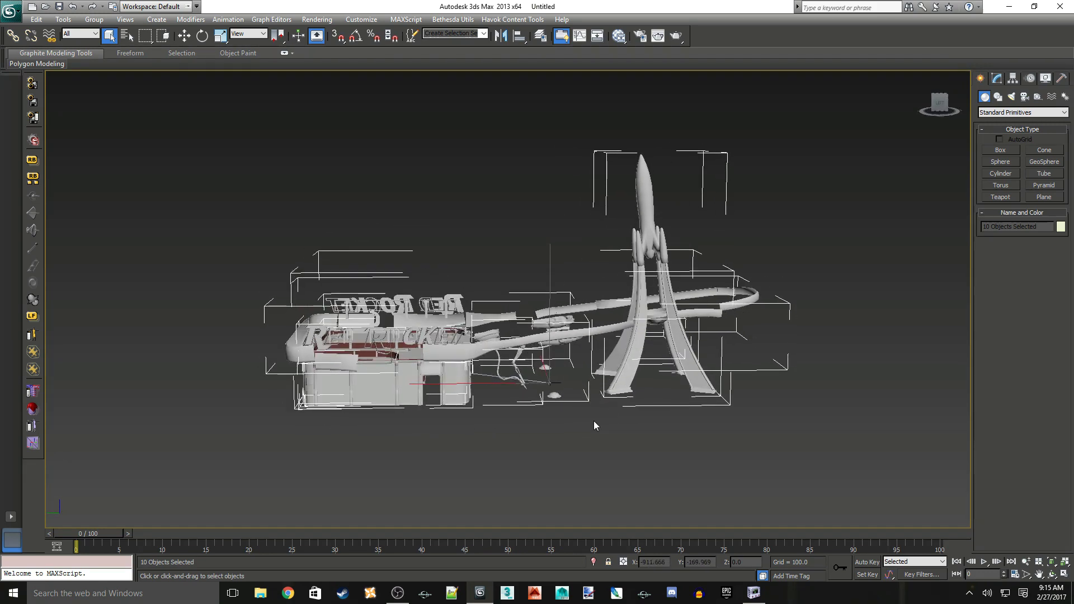
{"action": "middle_click_drag", "start_coordinate": [593, 421], "coordinate": [569, 418]}
{"action": "scroll", "coordinate": [558, 413], "scroll_direction": "up", "scroll_amount": 6}
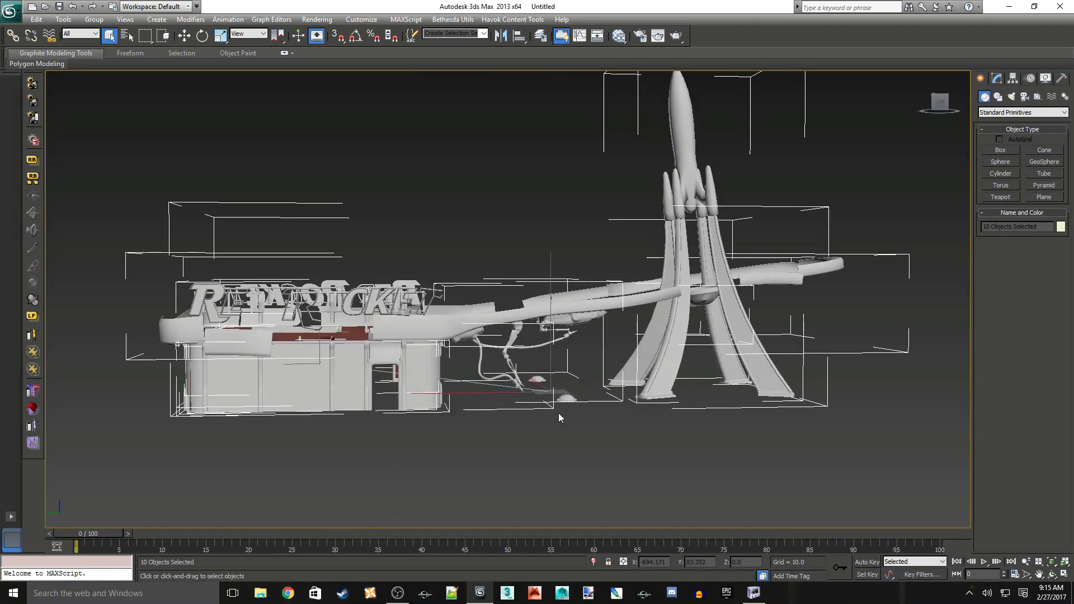
{"action": "scroll", "coordinate": [558, 412], "scroll_direction": "down", "scroll_amount": 7}
{"action": "scroll", "coordinate": [558, 413], "scroll_direction": "up", "scroll_amount": 8}
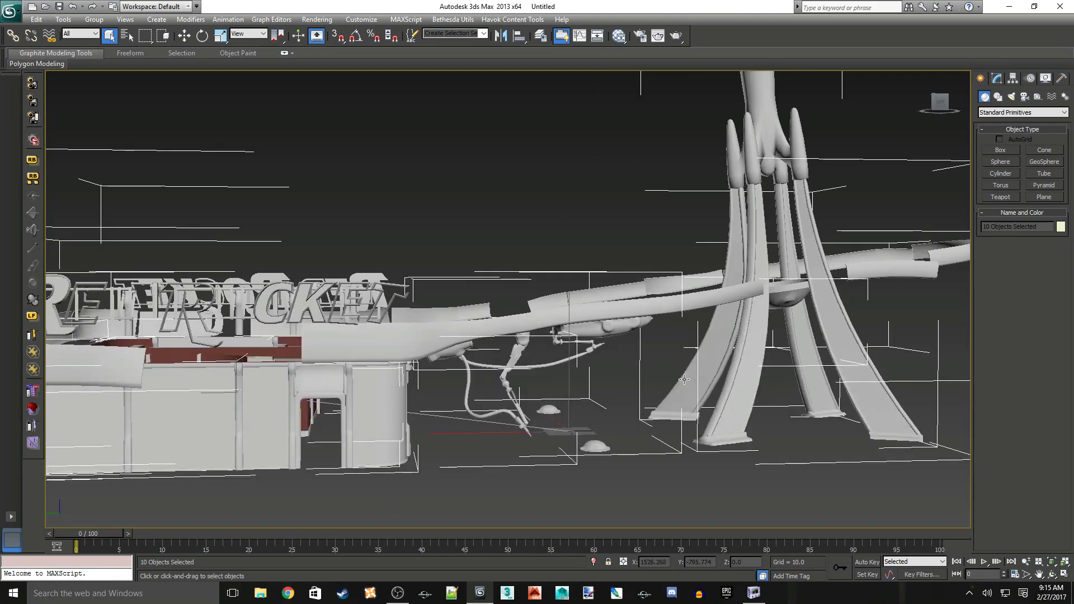
{"action": "scroll", "coordinate": [664, 389], "scroll_direction": "down", "scroll_amount": 4}
{"action": "scroll", "coordinate": [657, 415], "scroll_direction": "up", "scroll_amount": 2}
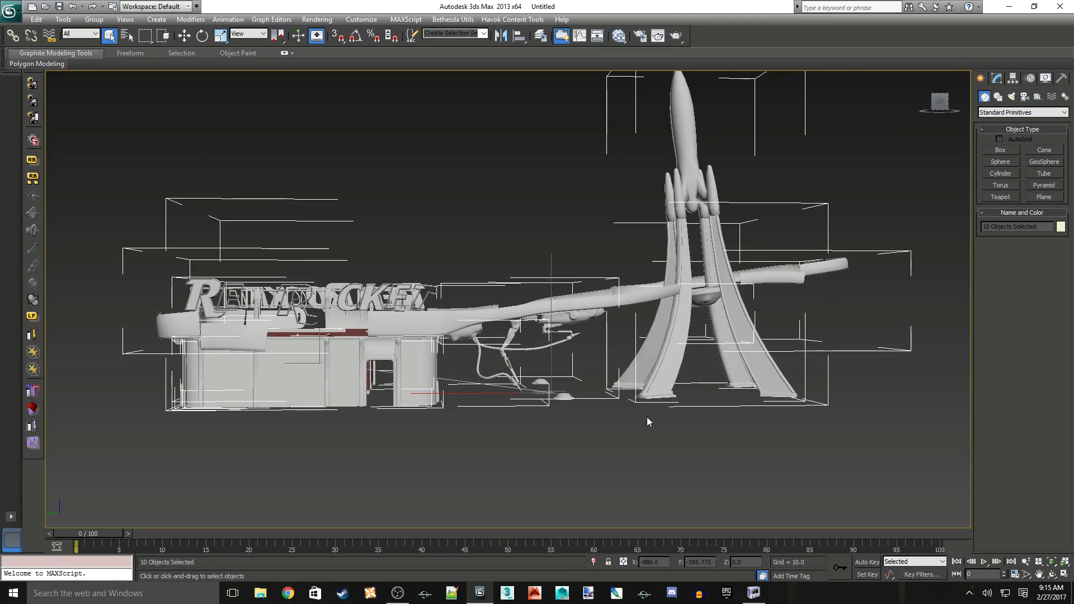
{"action": "scroll", "coordinate": [647, 418], "scroll_direction": "down", "scroll_amount": 3}
{"action": "middle_click_drag", "start_coordinate": [626, 408], "coordinate": [626, 411], "text": "alt"}
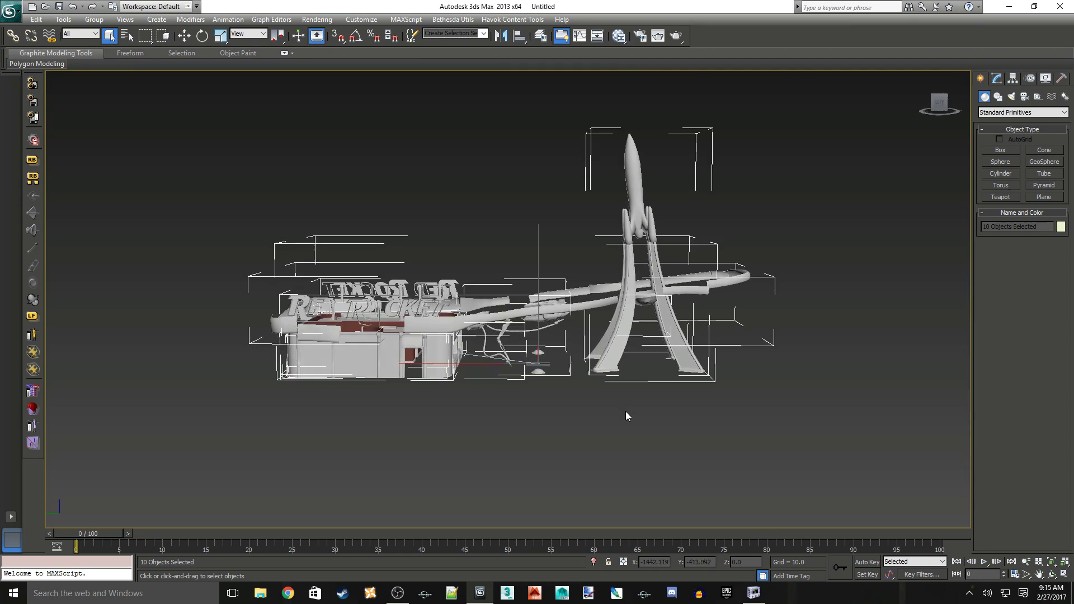
- Convert all the imported objects to Editable Poly
{"action": "right_click", "coordinate": [441, 351]}
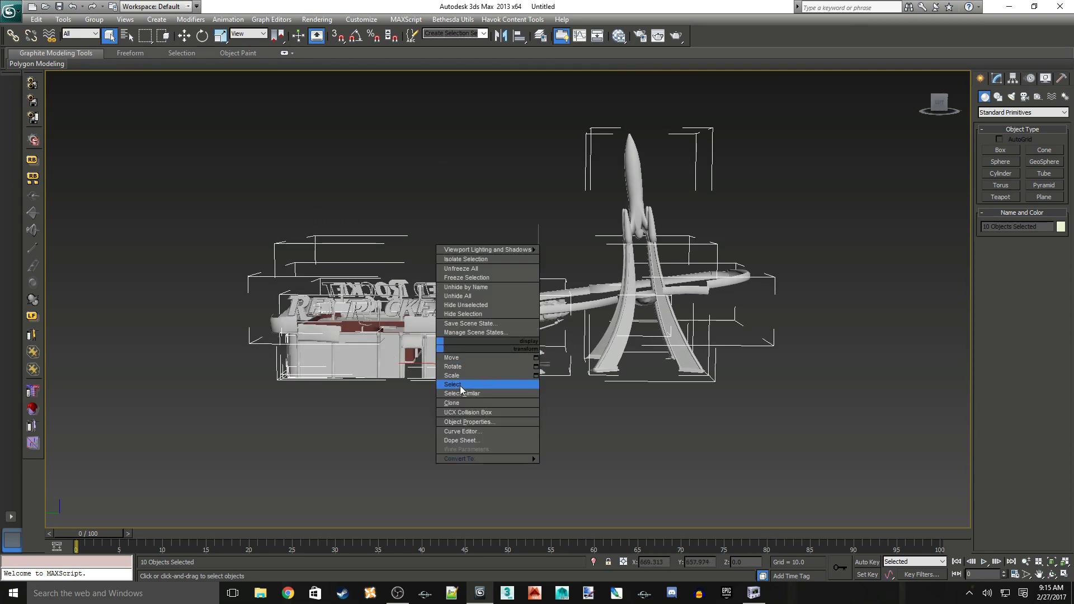
{"action": "mouse_move", "coordinate": [467, 459]}
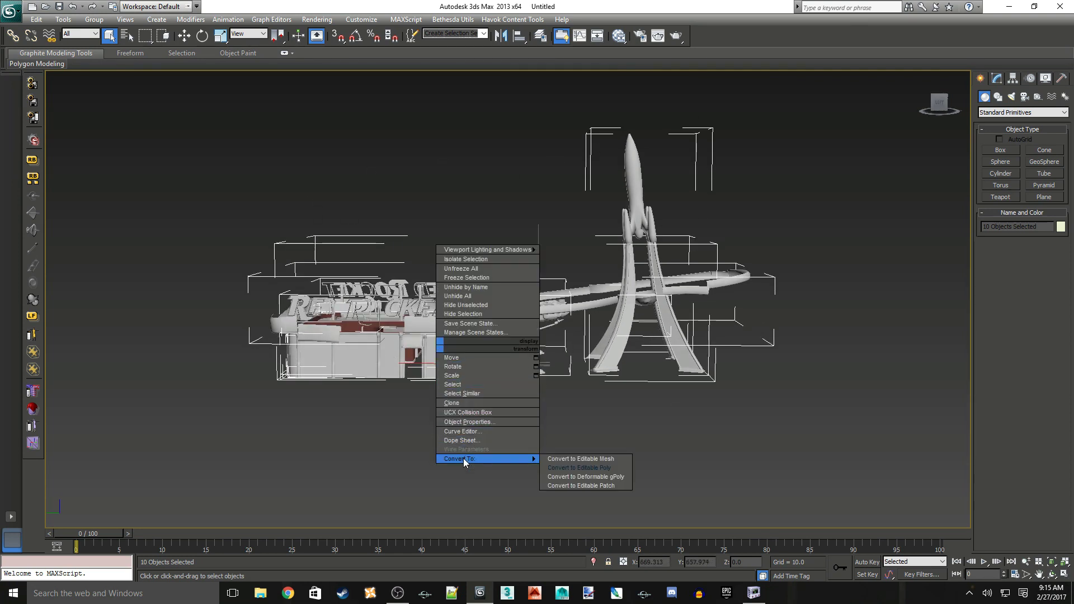
{"action": "left_click", "coordinate": [583, 469]}
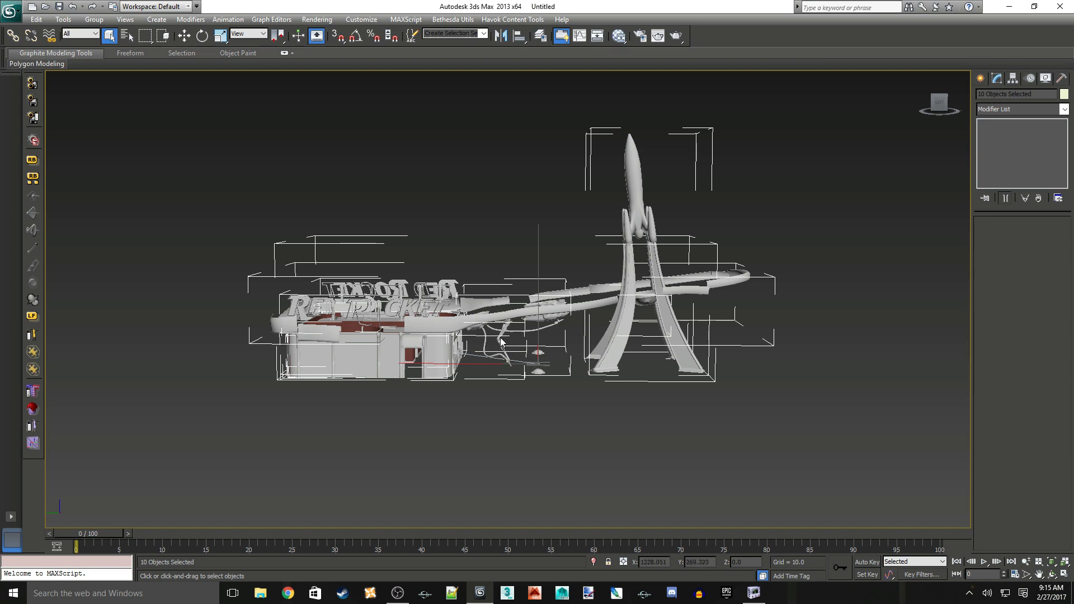
- Delete the two pump arm top housings between the station and the tower from L1_PumpArmTops:7 at element level, keeping the tower's bowl
{"action": "left_click", "coordinate": [539, 317]}
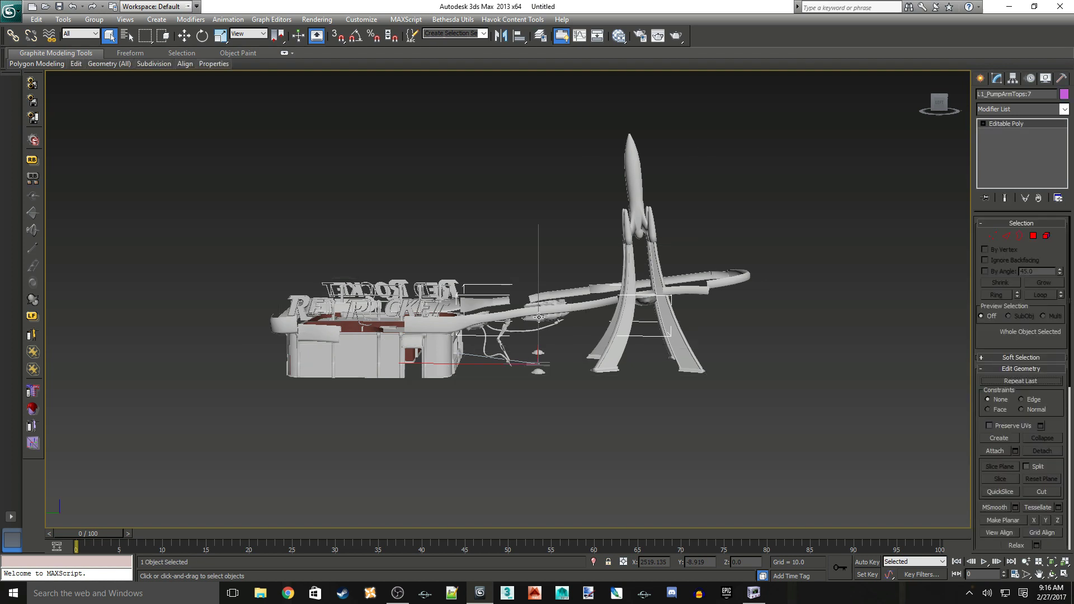
{"action": "middle_click_drag", "start_coordinate": [547, 384], "coordinate": [541, 368], "text": "alt"}
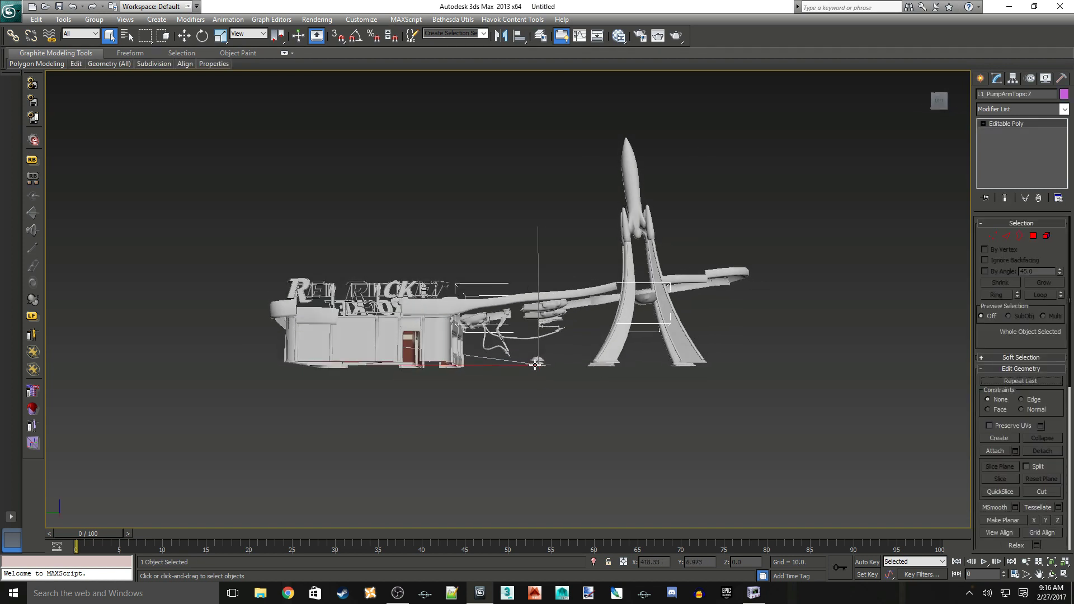
{"action": "scroll", "coordinate": [538, 361], "scroll_direction": "up", "scroll_amount": 6}
{"action": "scroll", "coordinate": [598, 310], "scroll_direction": "down", "scroll_amount": 2}
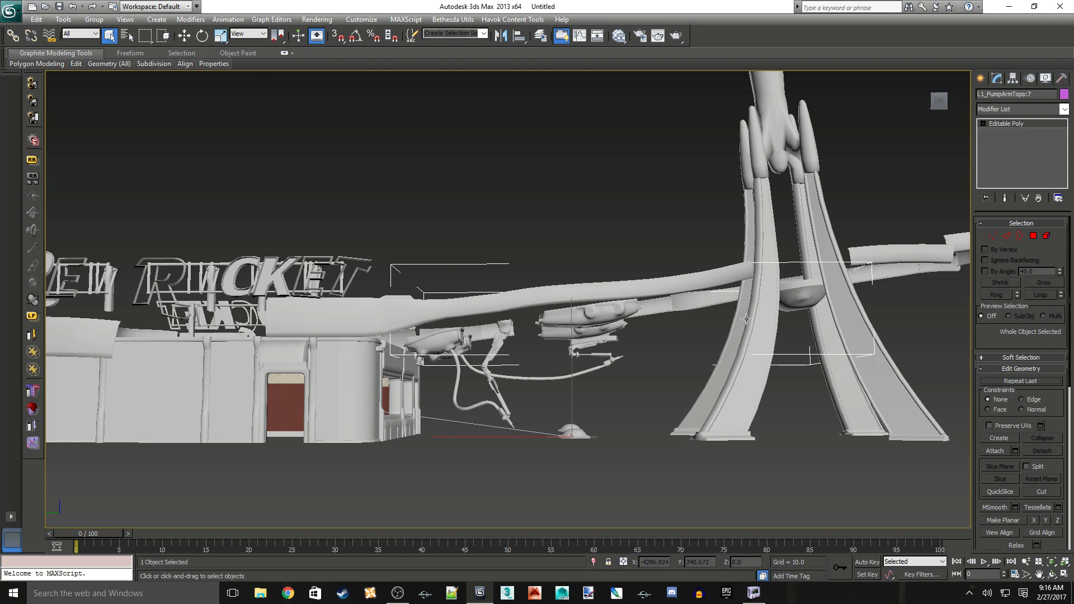
{"action": "left_click", "coordinate": [1047, 236]}
{"action": "left_click_drag", "start_coordinate": [345, 203], "coordinate": [666, 469]}
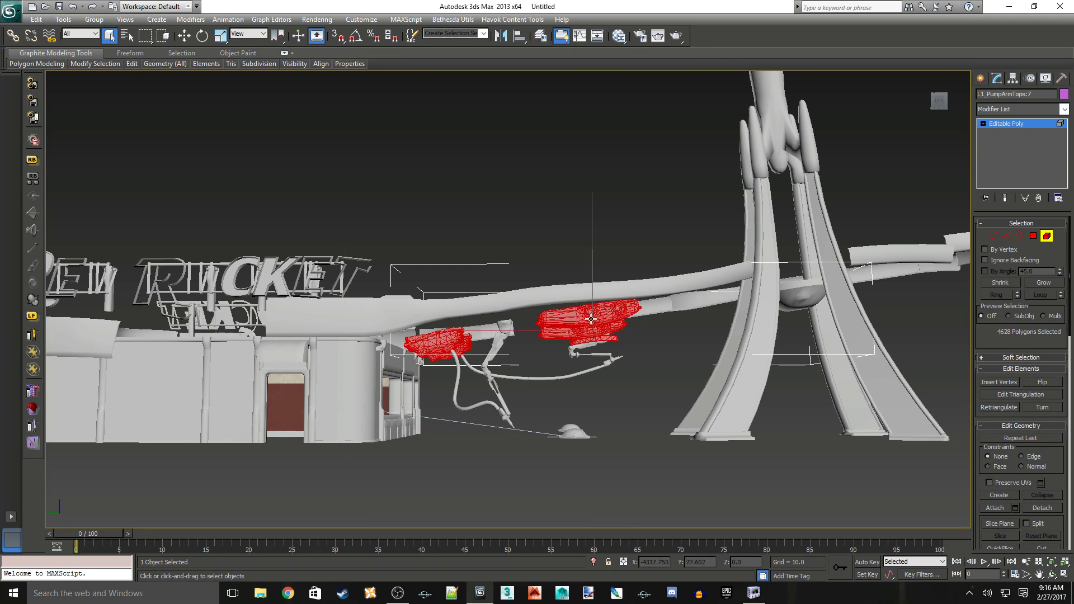
{"action": "left_click_drag", "start_coordinate": [745, 201], "coordinate": [905, 362]}
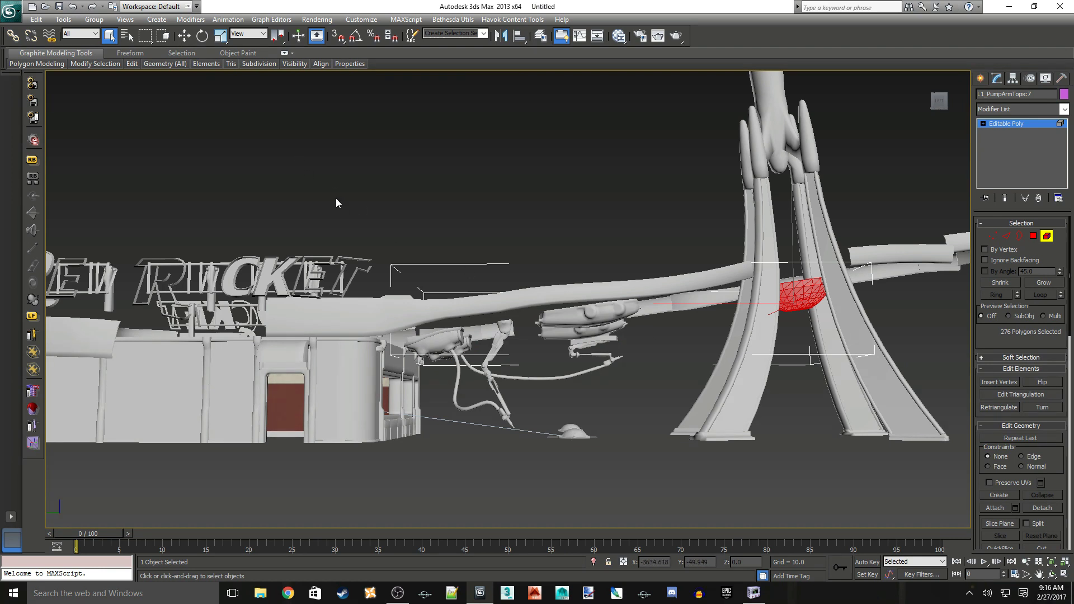
{"action": "left_click_drag", "start_coordinate": [300, 162], "coordinate": [736, 396], "text": "ctrl"}
{"action": "left_click_drag", "start_coordinate": [421, 257], "coordinate": [677, 378]}
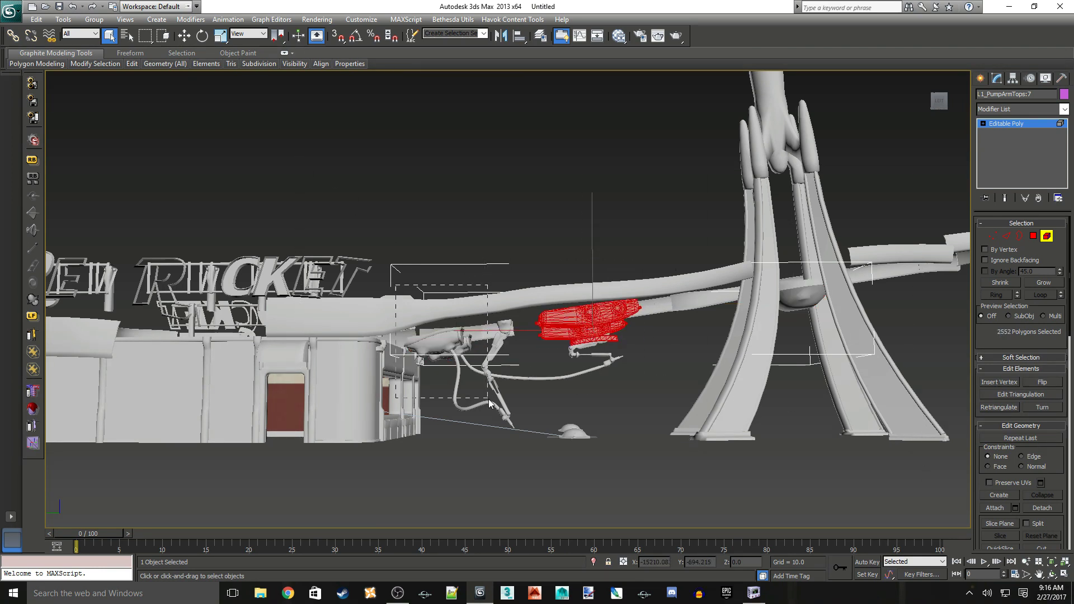
{"action": "left_click", "coordinate": [439, 342]}
{"action": "left_click_drag", "start_coordinate": [340, 210], "coordinate": [670, 462]}
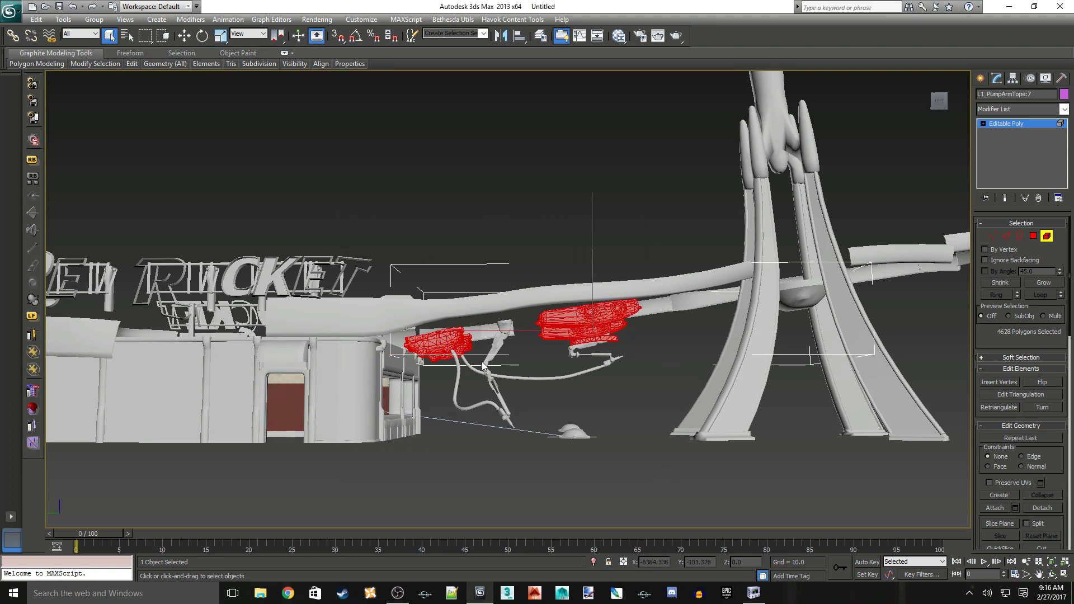
{"action": "key", "text": "Delete"}
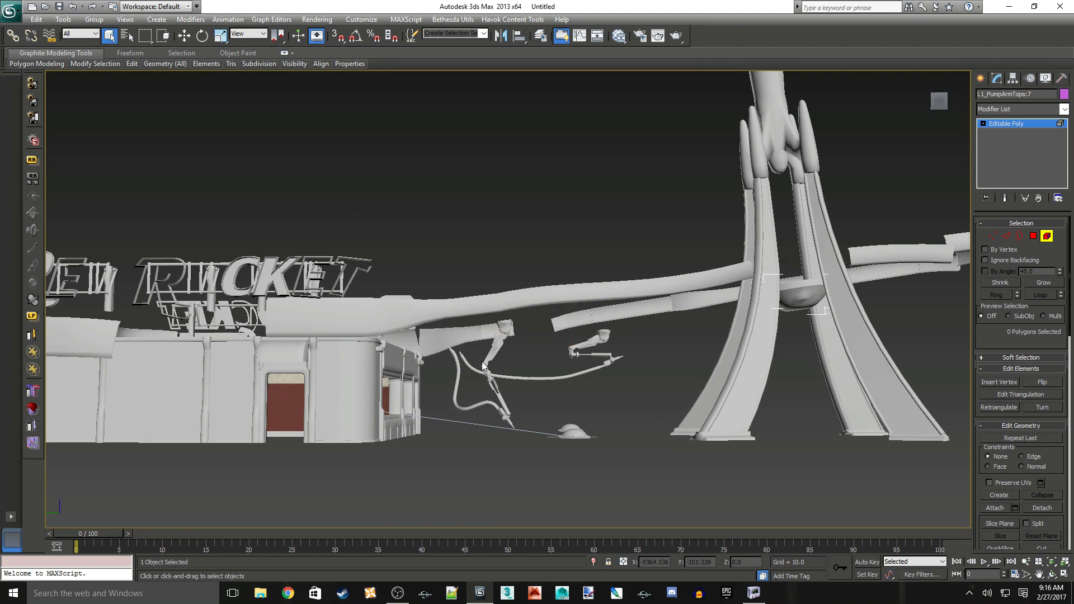
{"action": "left_click", "coordinate": [1048, 238]}
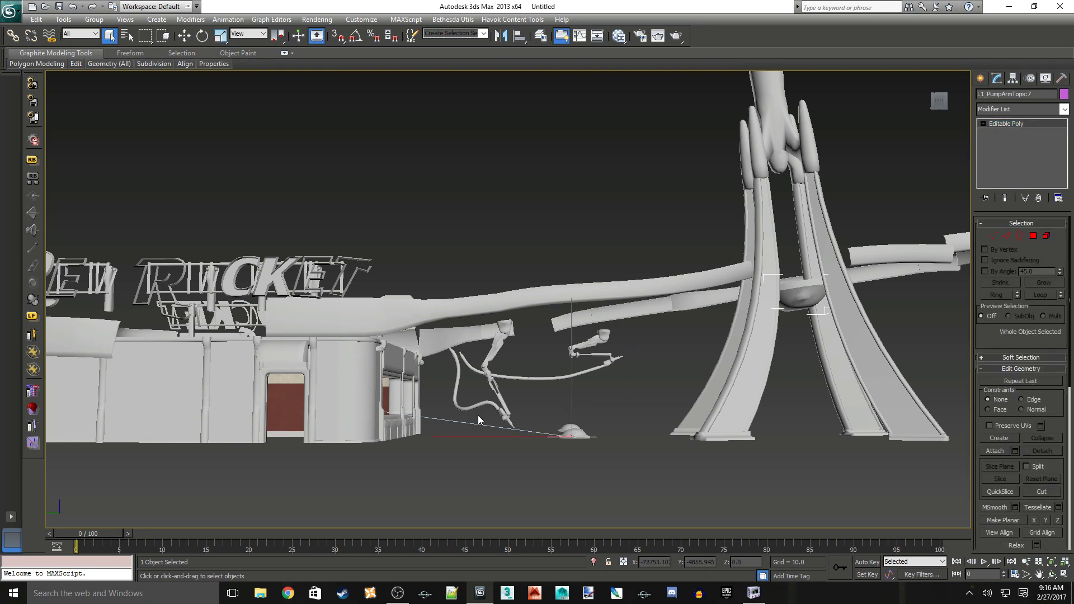
- Delete the hanging pump arm and hose elements between the station and the tower from their RedRInt_Walls:6 object
{"action": "left_click", "coordinate": [491, 357]}
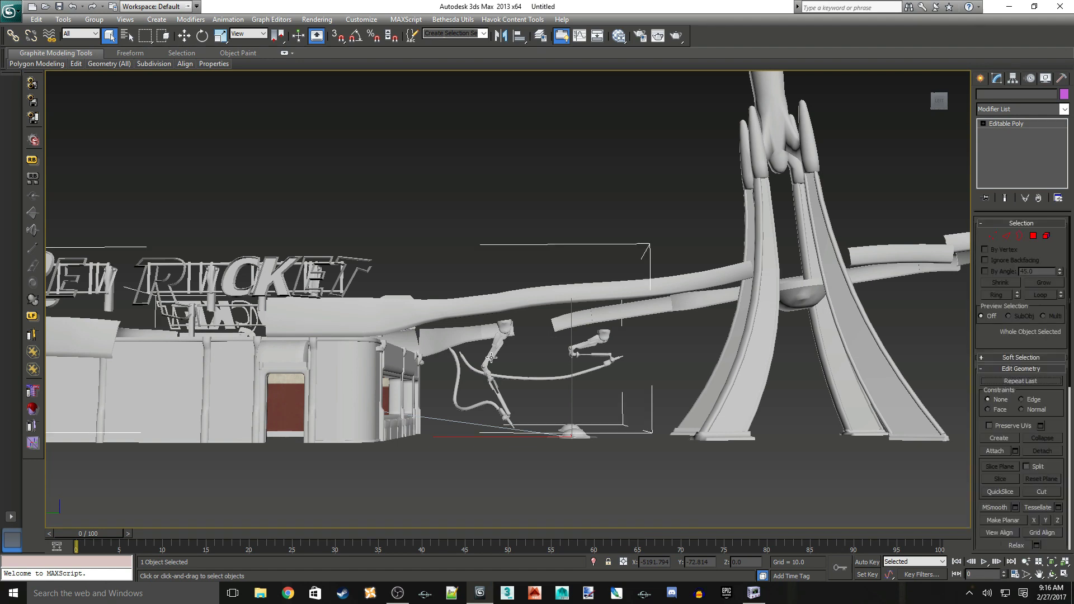
{"action": "left_click", "coordinate": [1047, 236]}
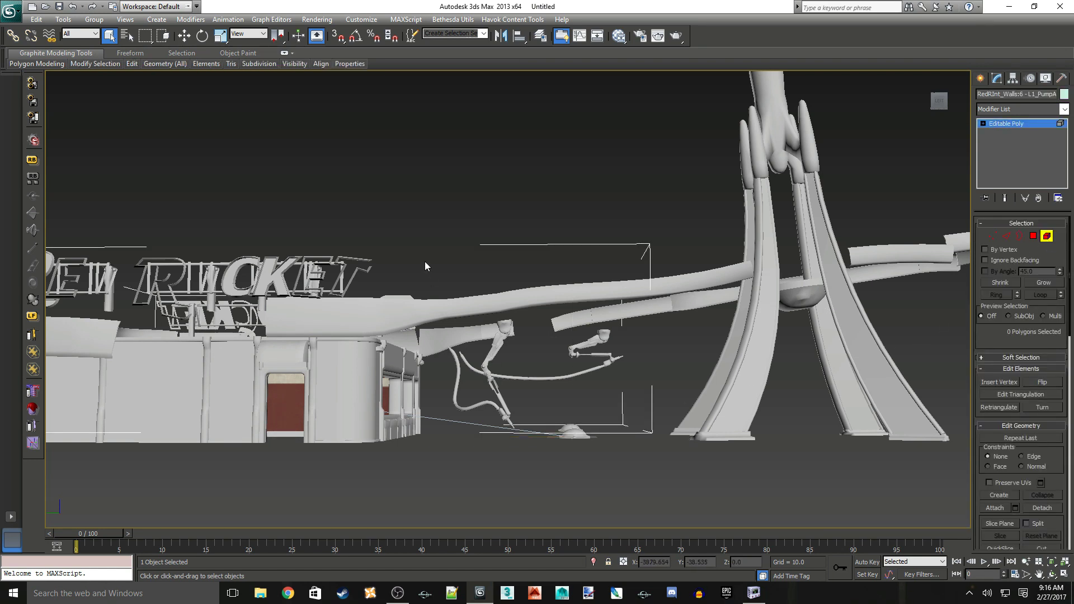
{"action": "mouse_move", "coordinate": [446, 253]}
{"action": "middle_mouse_down", "text": "alt"}
{"action": "mouse_move", "coordinate": [457, 270]}
{"action": "mouse_move", "coordinate": [507, 252]}
{"action": "mouse_move", "coordinate": [458, 265]}
{"action": "middle_mouse_up", "text": "alt"}
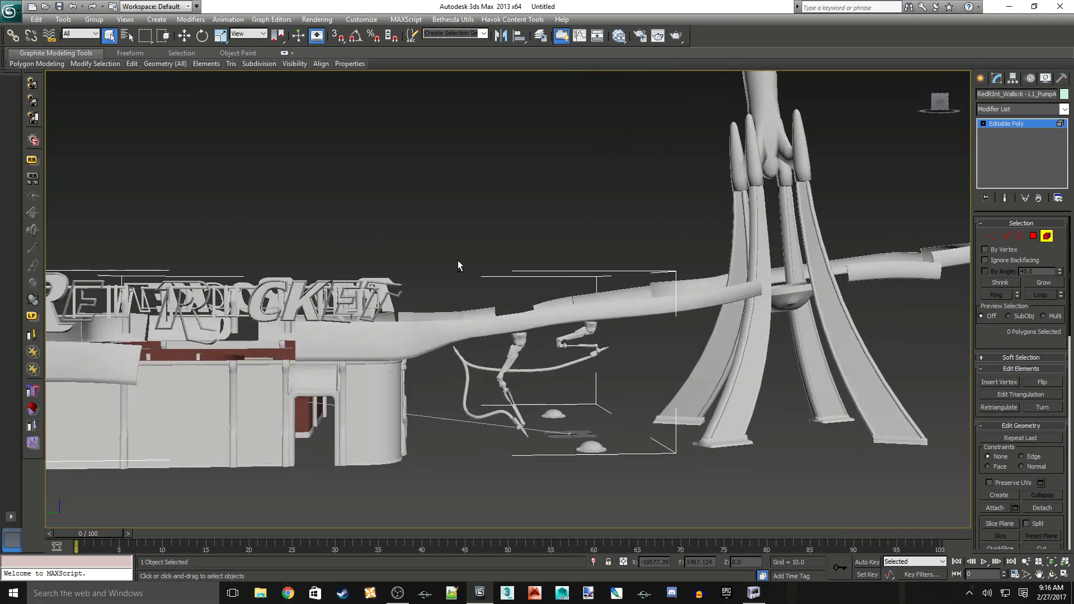
{"action": "left_click", "coordinate": [336, 300]}
{"action": "middle_click_drag", "start_coordinate": [521, 298], "coordinate": [525, 303], "text": "alt"}
{"action": "left_click_drag", "start_coordinate": [453, 261], "coordinate": [669, 512]}
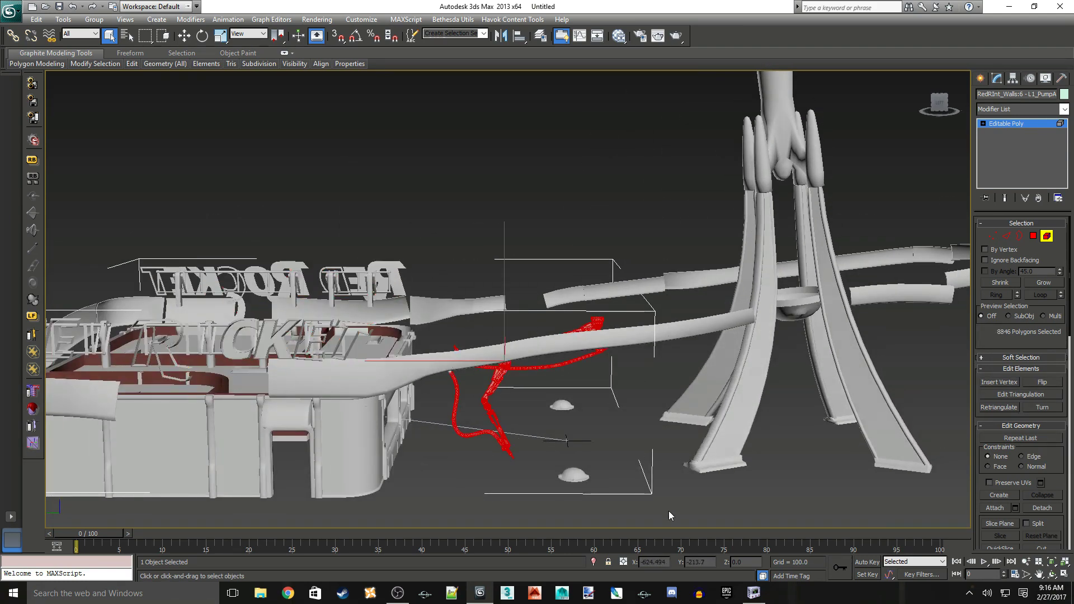
{"action": "middle_click_drag", "start_coordinate": [546, 354], "coordinate": [546, 328], "text": "alt"}
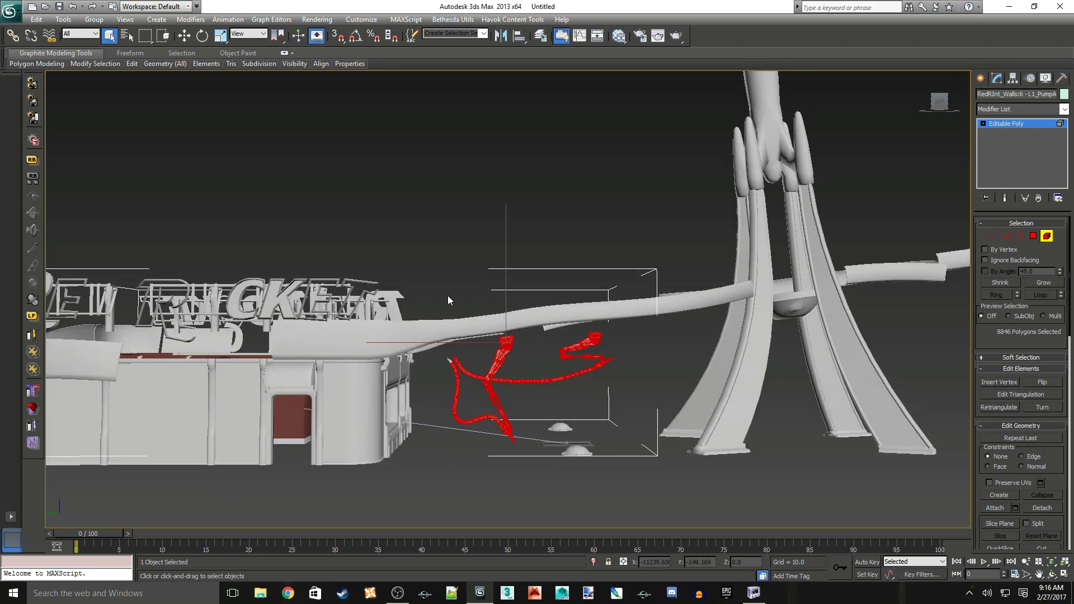
{"action": "left_click_drag", "start_coordinate": [428, 305], "coordinate": [678, 480]}
{"action": "key", "text": "Delete"}
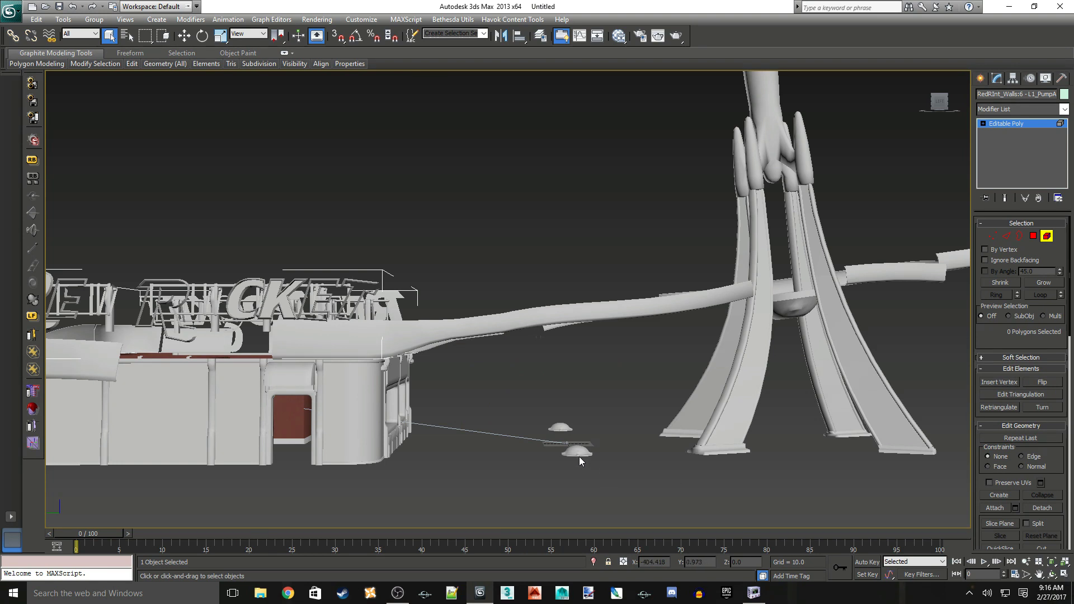
{"action": "left_click", "coordinate": [1047, 236]}
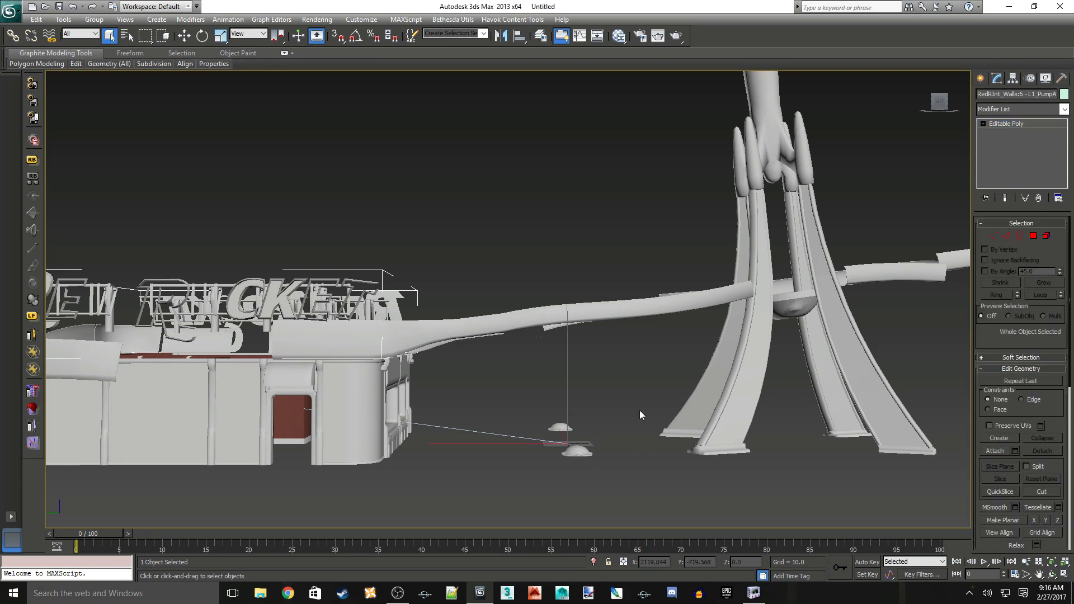
- Delete the two dome-shaped elements on the ground below the removed pump arms from their RedRInt_Walls:0 object
{"action": "left_click", "coordinate": [580, 452]}
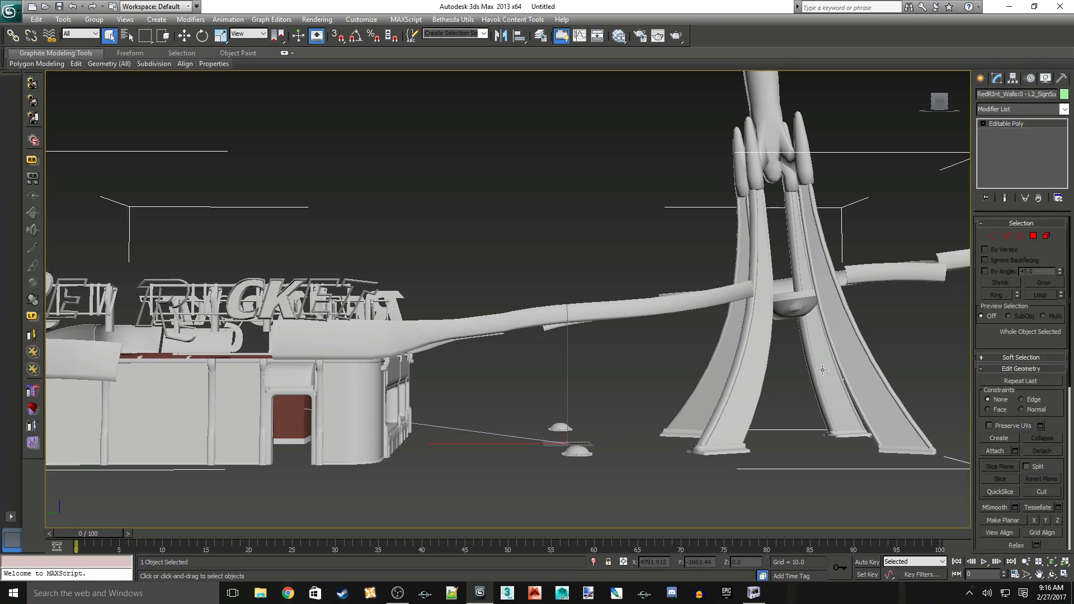
{"action": "left_click", "coordinate": [1047, 237]}
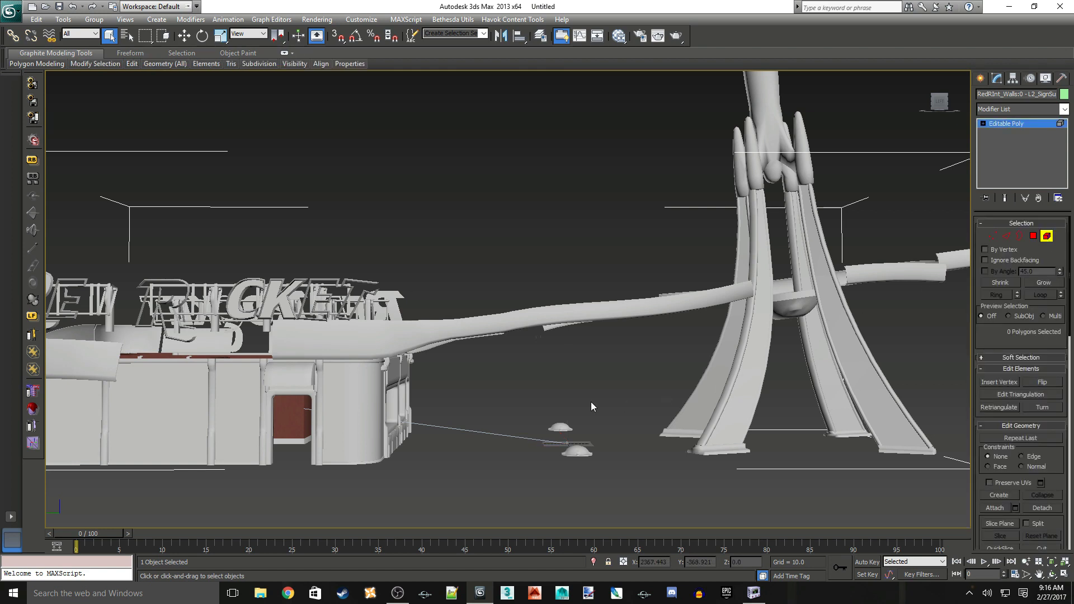
{"action": "left_click", "coordinate": [576, 451]}
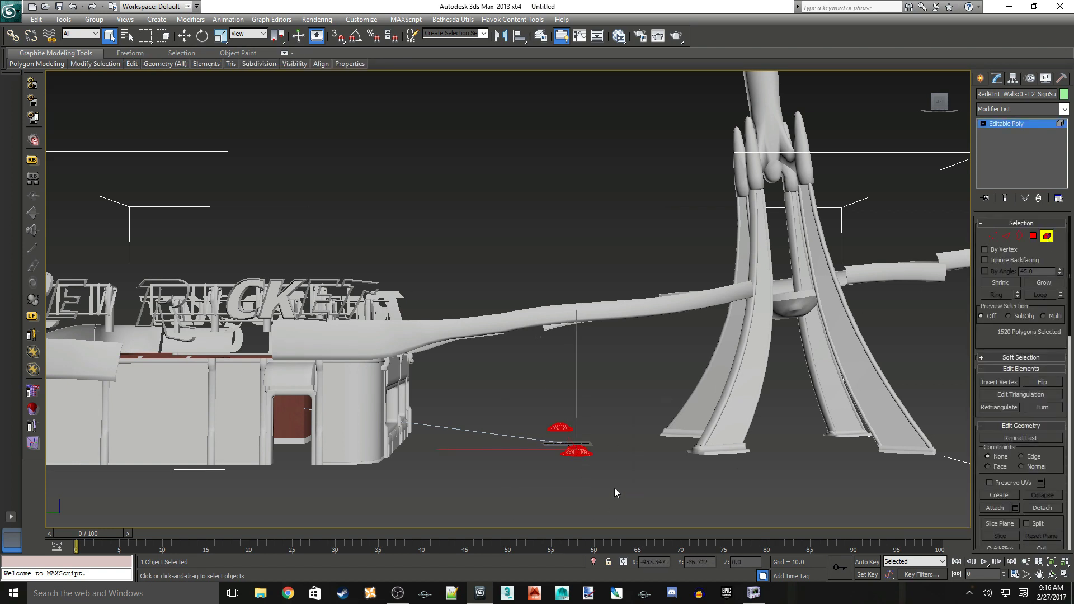
{"action": "key", "text": "Delete"}
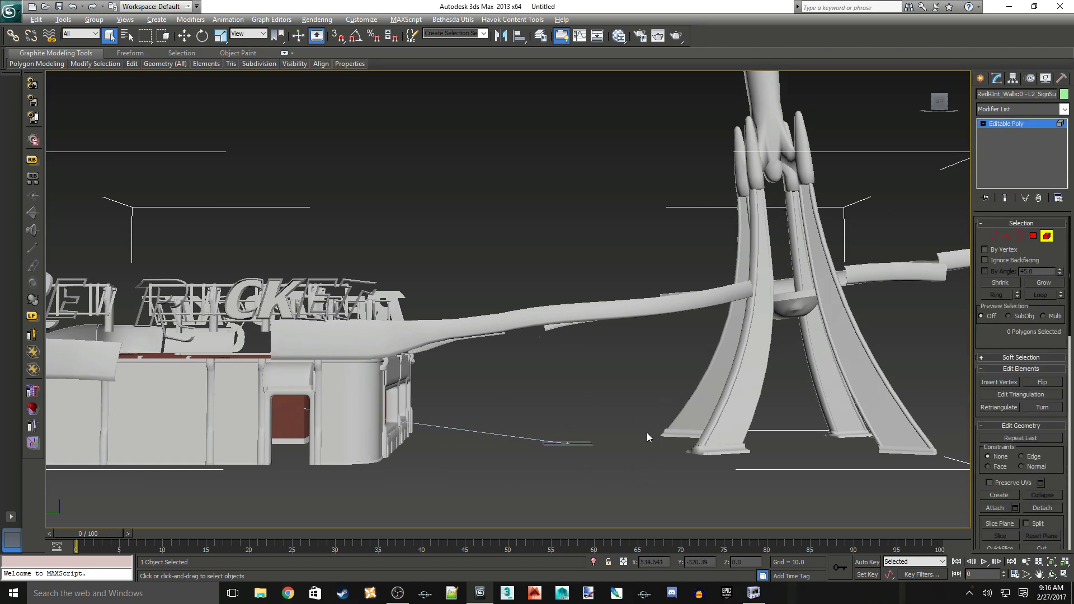
{"action": "mouse_move", "coordinate": [647, 432]}
{"action": "middle_mouse_down", "text": "alt"}
{"action": "mouse_move", "coordinate": [596, 464]}
{"action": "mouse_move", "coordinate": [670, 431]}
{"action": "mouse_move", "coordinate": [652, 431]}
{"action": "middle_mouse_up", "text": "alt"}
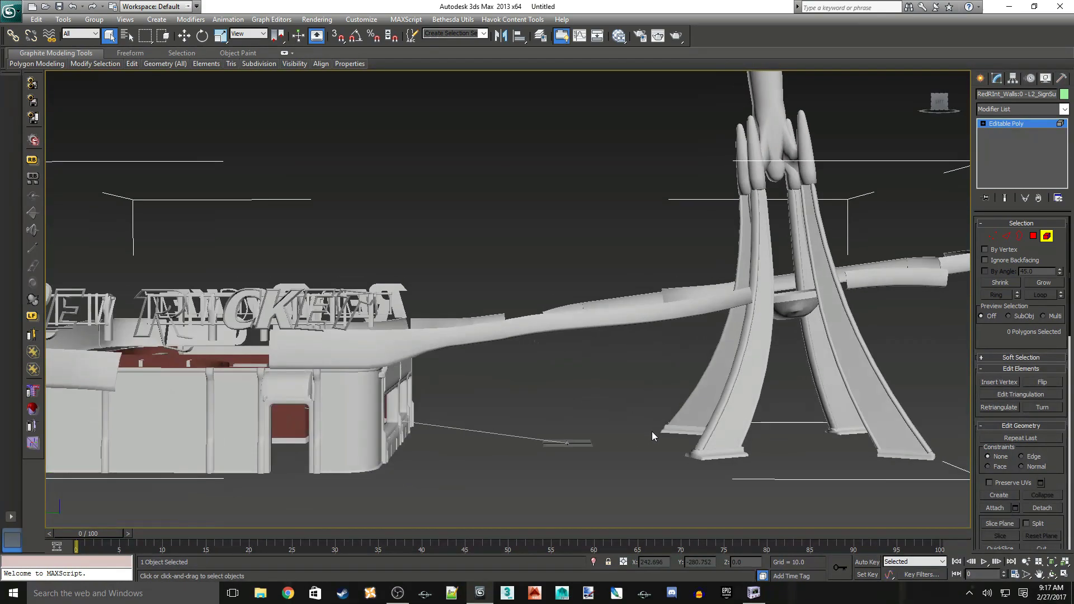
- Delete the two small floating leftover elements between the station and the tower from the RedRInt_Walls:3 object, then leave element level
{"action": "scroll", "coordinate": [582, 367], "scroll_direction": "down", "scroll_amount": 5}
{"action": "middle_click_drag", "start_coordinate": [580, 368], "coordinate": [650, 354], "text": "alt"}
{"action": "scroll", "coordinate": [650, 353], "scroll_direction": "up", "scroll_amount": 6}
{"action": "middle_click_drag", "start_coordinate": [516, 359], "coordinate": [490, 249]}
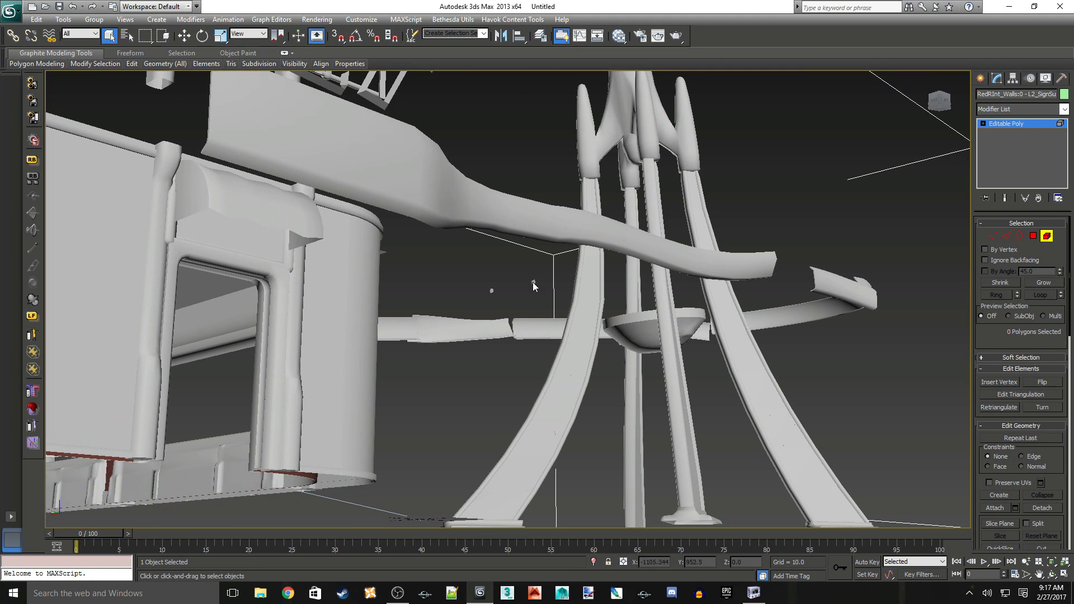
{"action": "key", "text": "5"}
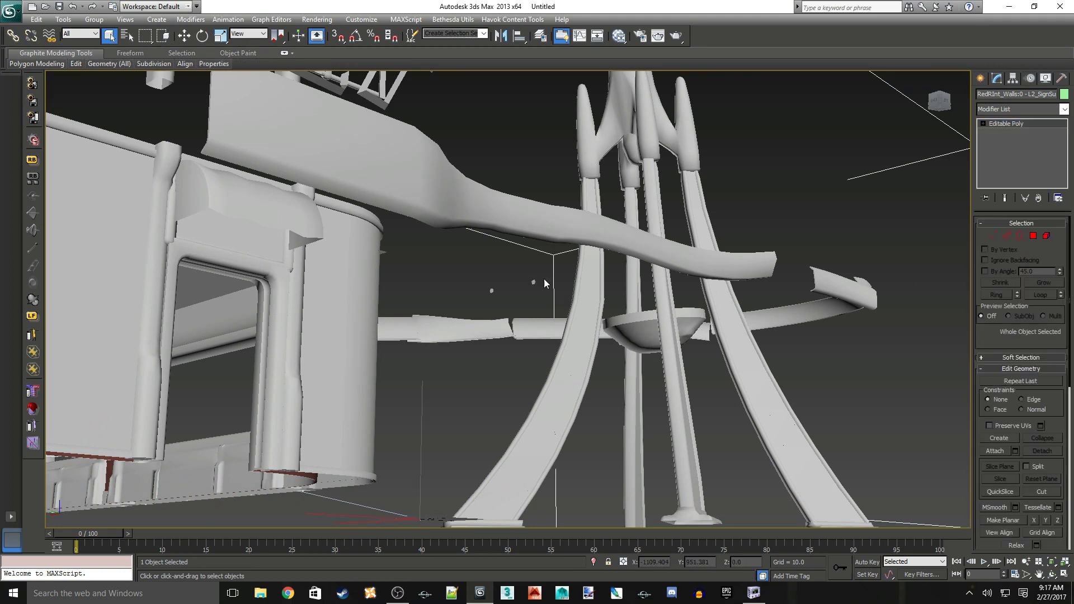
{"action": "left_click", "coordinate": [475, 333]}
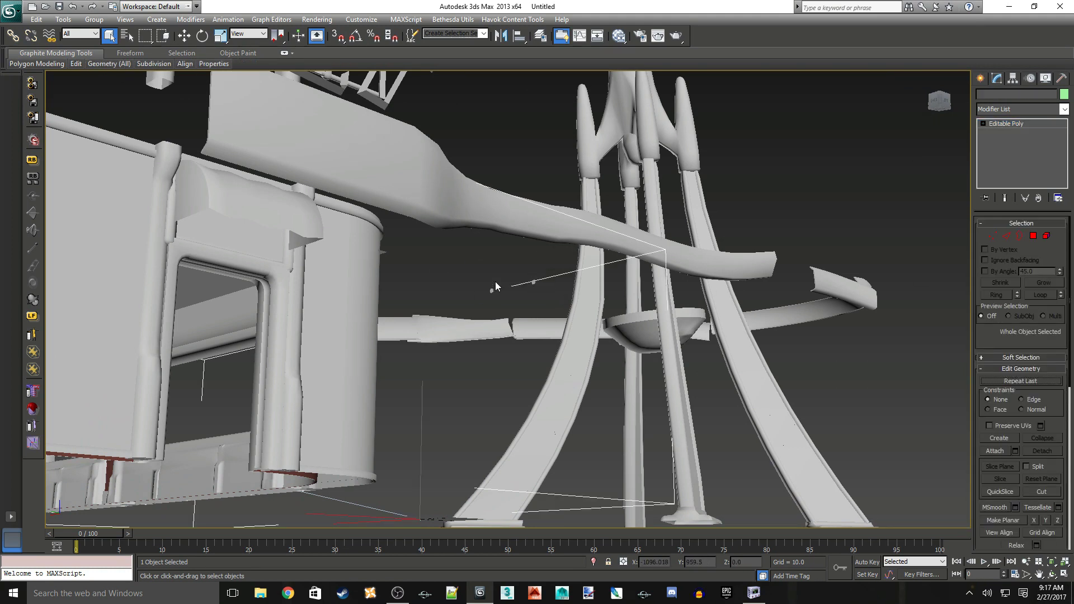
{"action": "left_click", "coordinate": [1046, 237]}
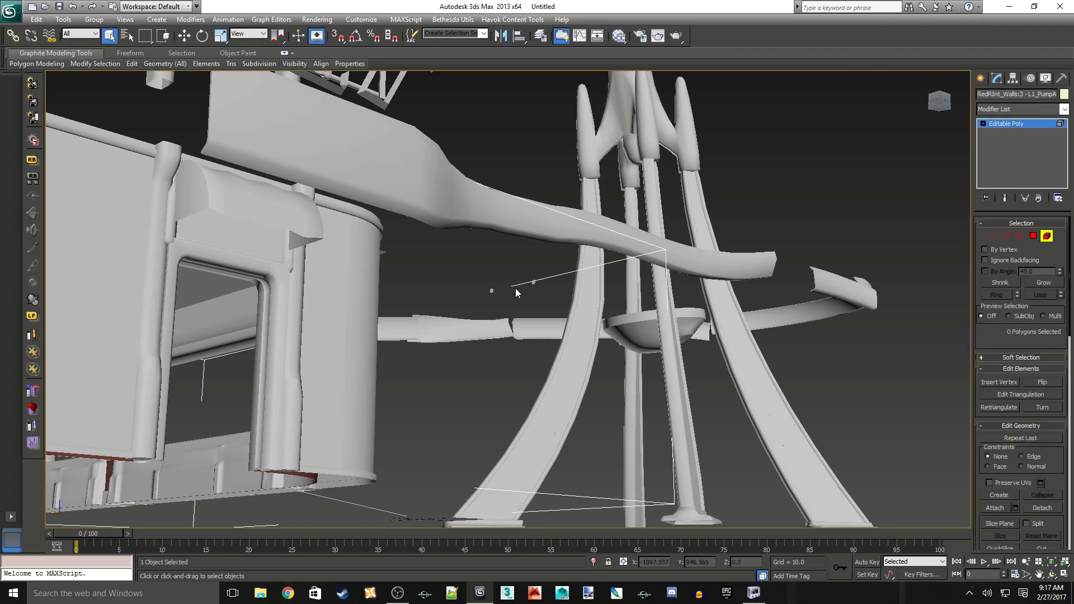
{"action": "left_click_drag", "start_coordinate": [456, 267], "coordinate": [548, 303]}
{"action": "left_click", "coordinate": [755, 326]}
{"action": "middle_click_drag", "start_coordinate": [750, 284], "coordinate": [645, 314], "text": "alt"}
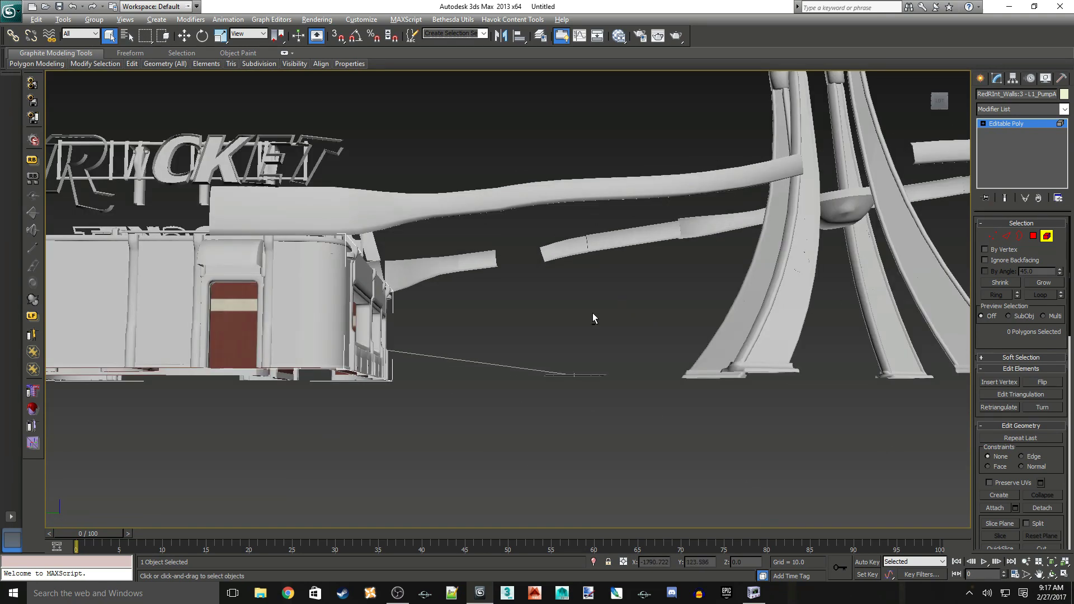
{"action": "scroll", "coordinate": [592, 325], "scroll_direction": "down", "scroll_amount": 10}
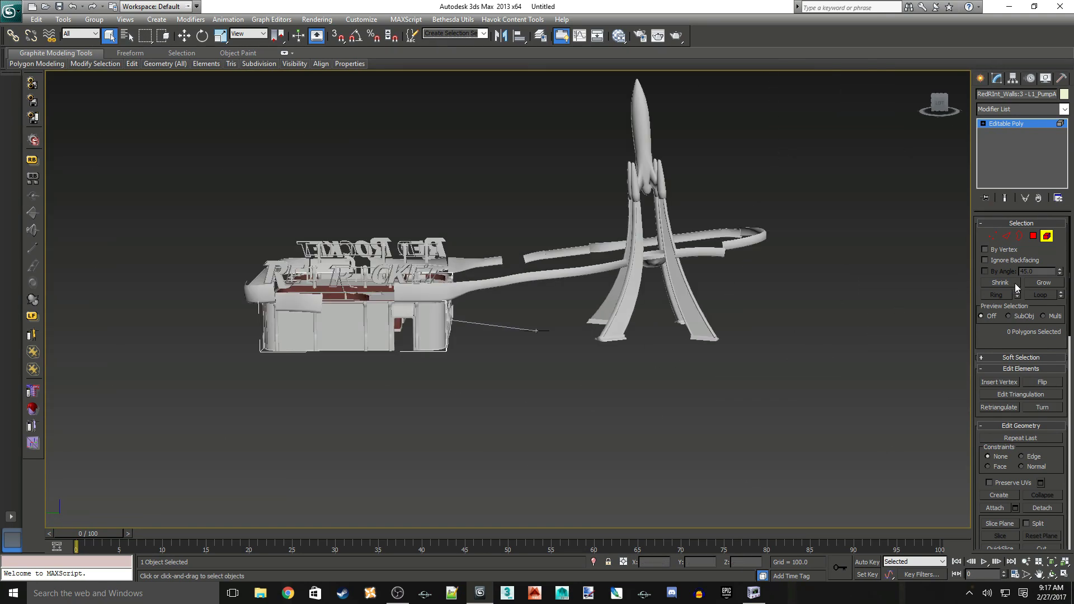
{"action": "left_click", "coordinate": [1045, 236]}
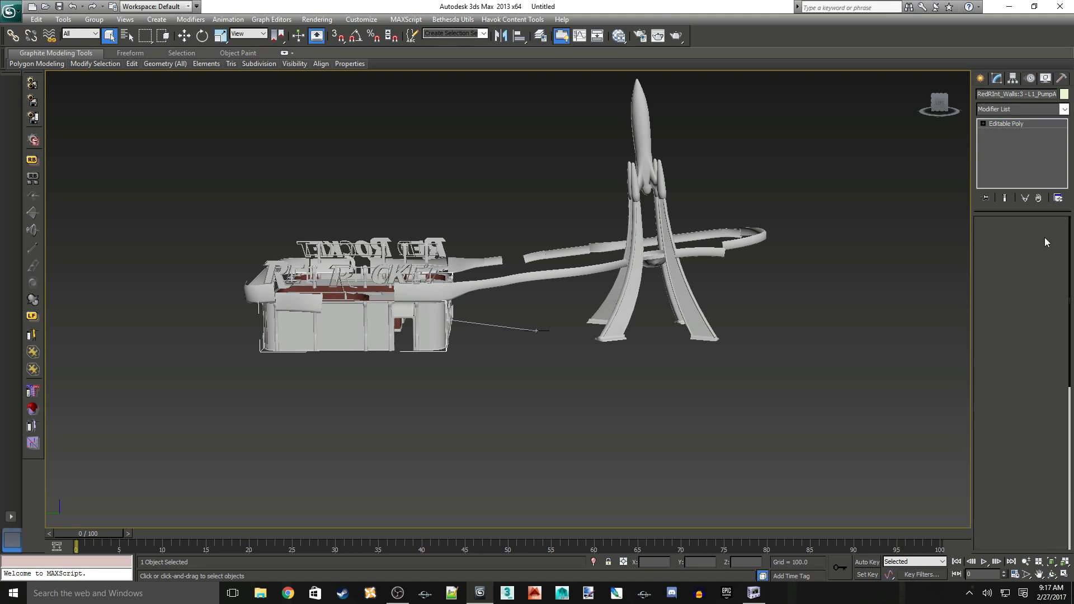
{"action": "left_click", "coordinate": [597, 430]}
{"action": "middle_click_drag", "start_coordinate": [757, 402], "coordinate": [742, 405]}
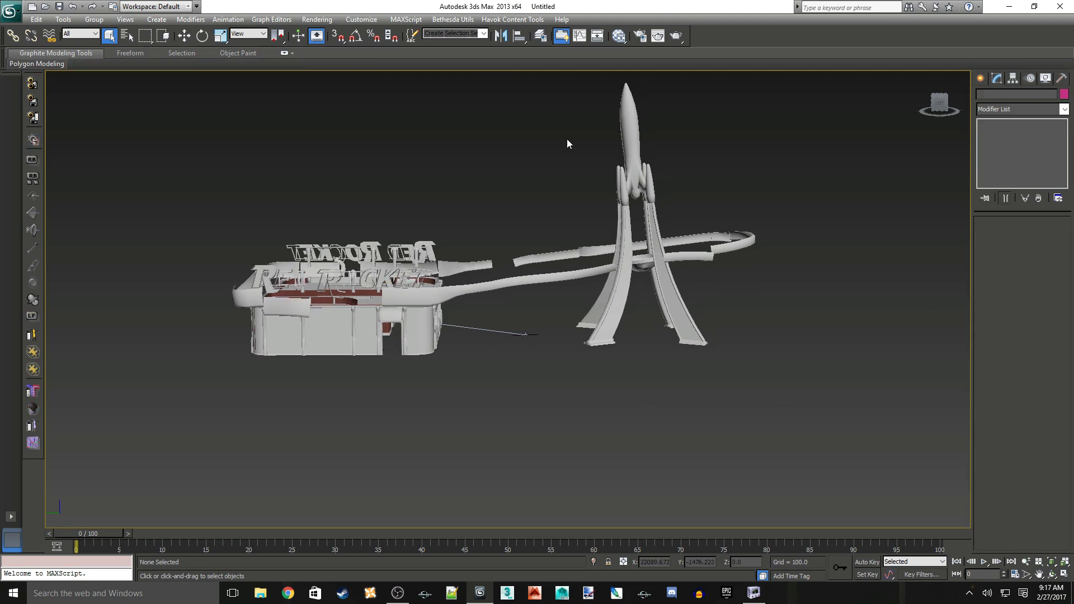
- List the objects in layer 0 (default) and examine the RedRInt_Walls and RedRExt_Workshop01 entries
{"action": "left_click", "coordinate": [540, 37]}
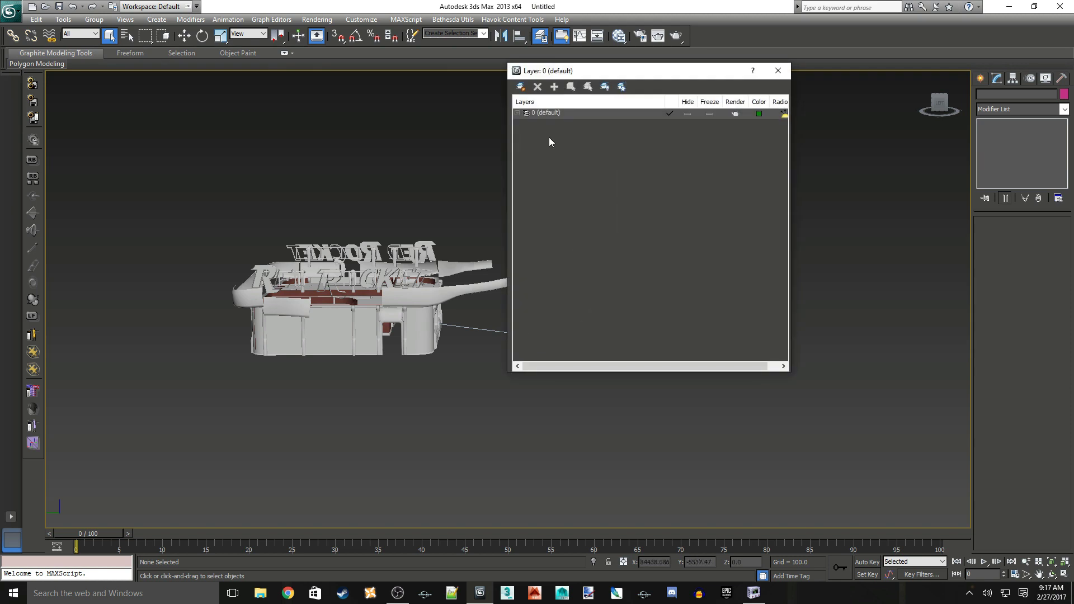
{"action": "left_click", "coordinate": [516, 113]}
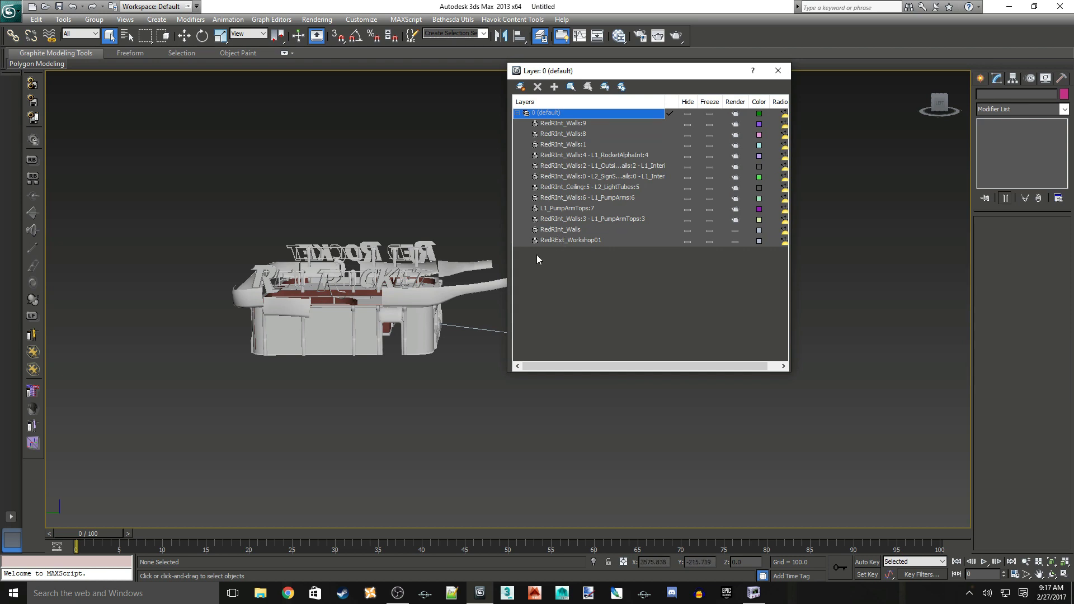
{"action": "left_click", "coordinate": [559, 230]}
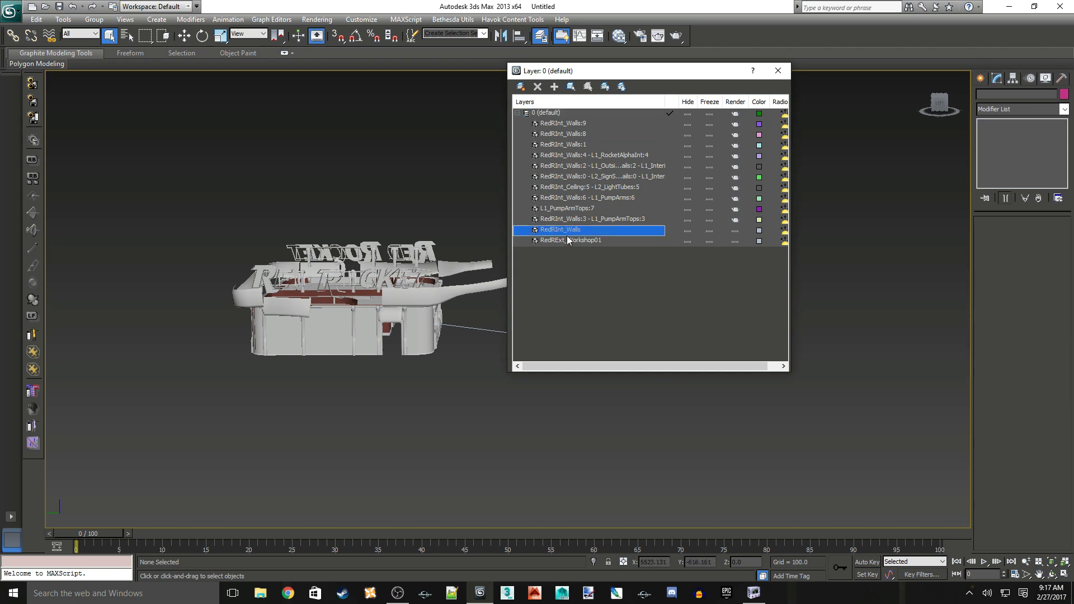
{"action": "left_click", "coordinate": [569, 239]}
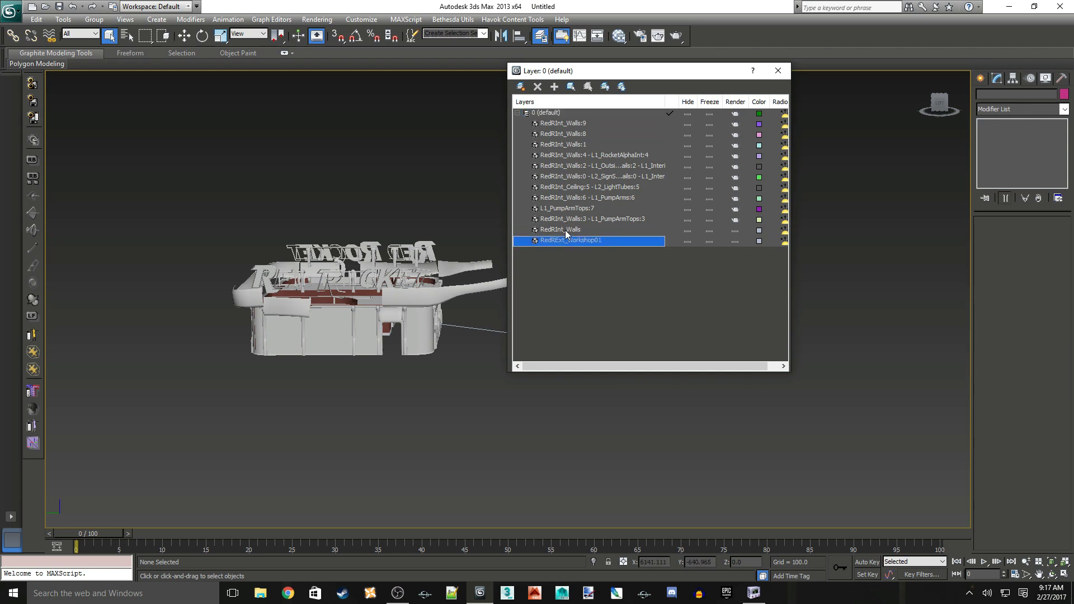
{"action": "left_click", "coordinate": [565, 230]}
{"action": "left_click", "coordinate": [572, 242]}
{"action": "left_click", "coordinate": [561, 223]}
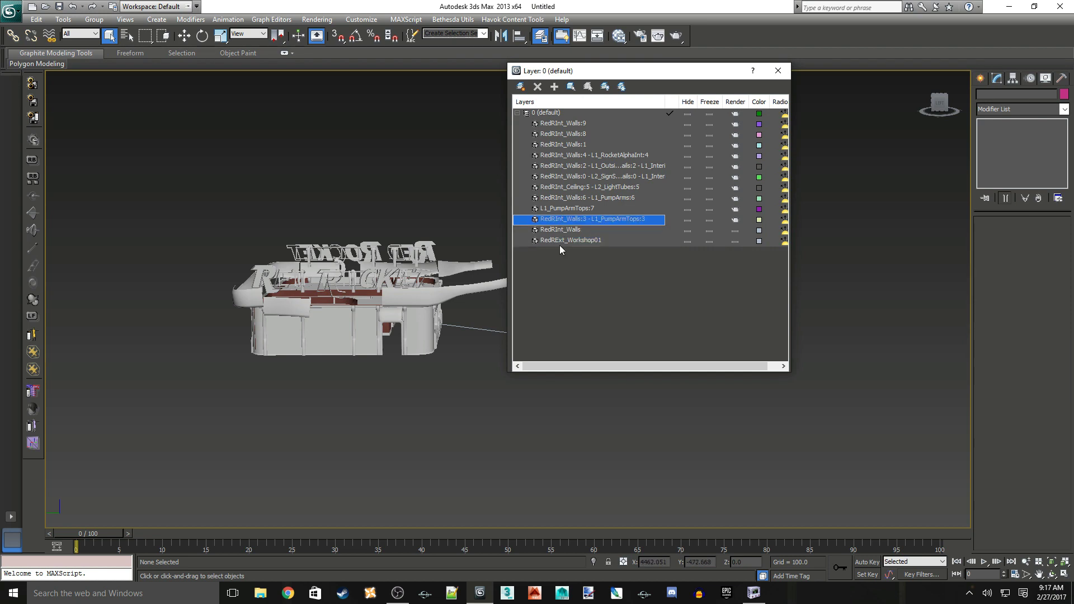
{"action": "left_click", "coordinate": [565, 228]}
{"action": "left_click", "coordinate": [567, 243]}
{"action": "left_click", "coordinate": [569, 233]}
{"action": "left_click", "coordinate": [569, 240]}
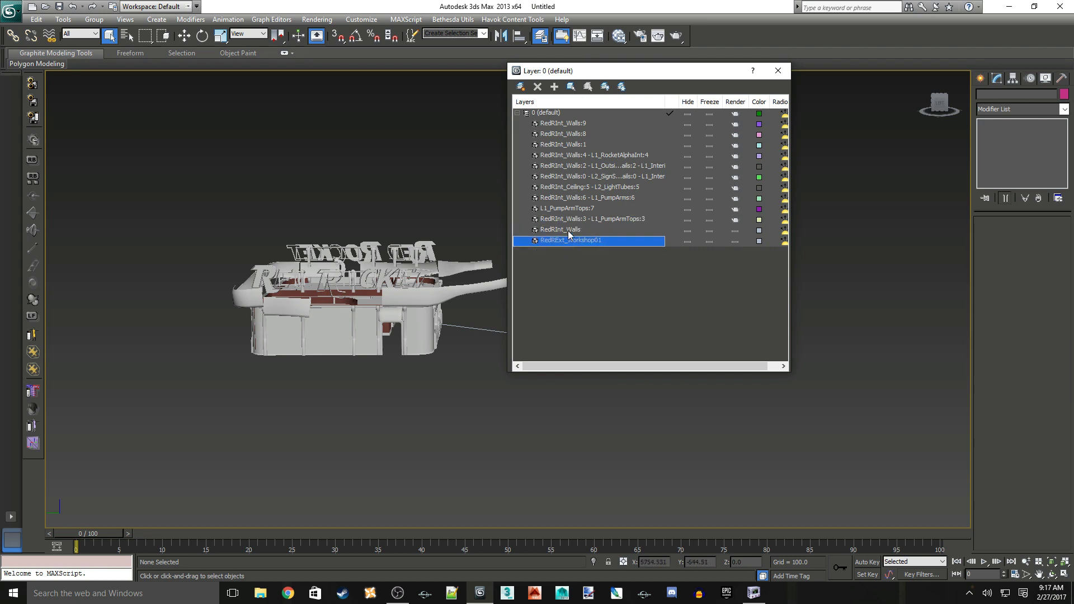
{"action": "left_click", "coordinate": [568, 230]}
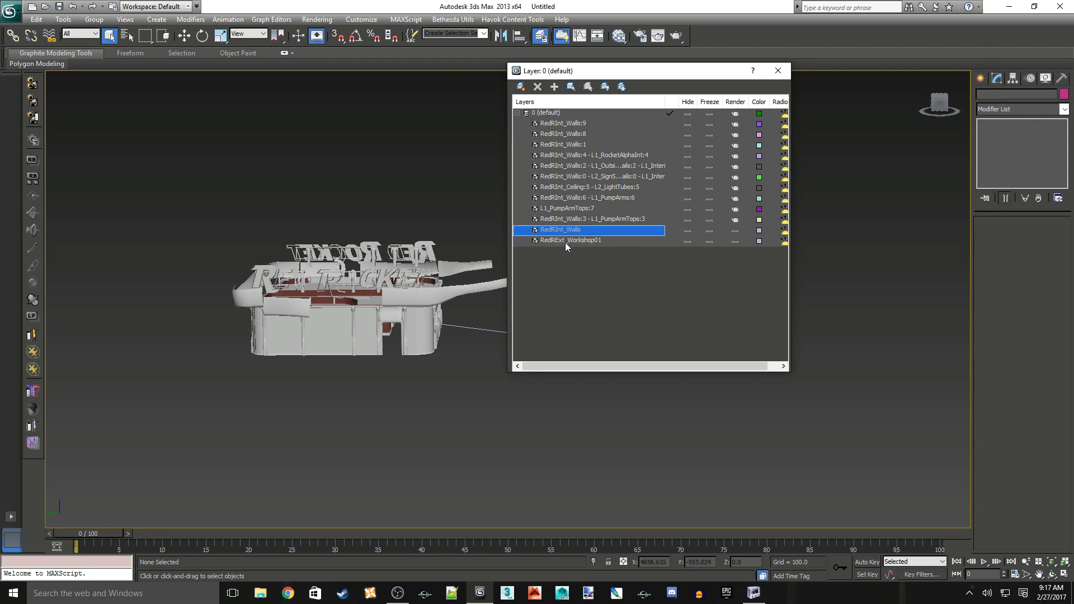
{"action": "left_click", "coordinate": [566, 241]}
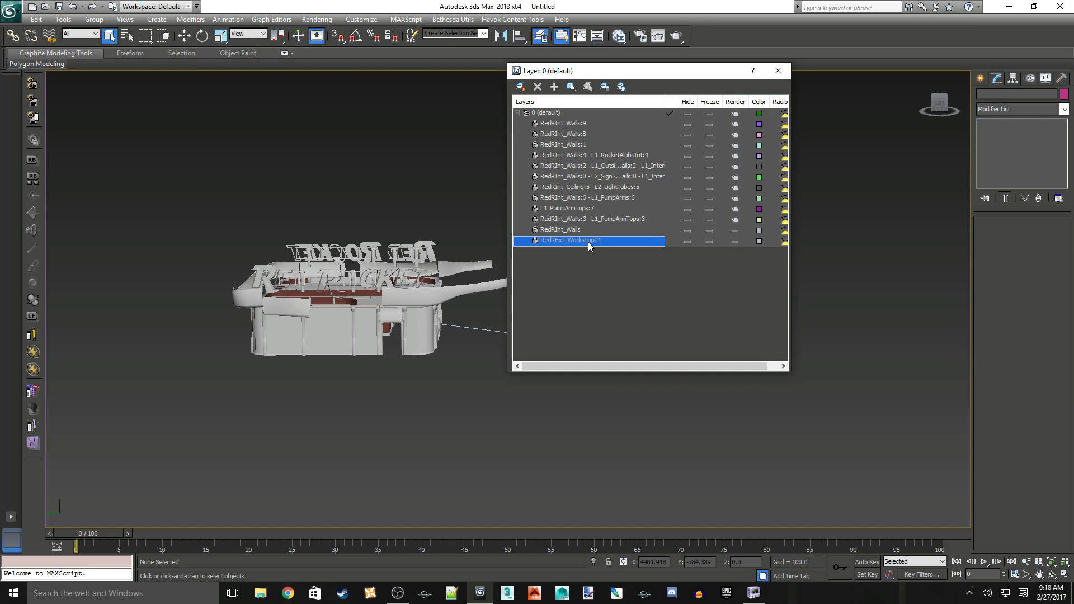
- Delete the RedRInt_Walls bone from layer 0, keeping RedRExt_Workshop01, and close the layer list
{"action": "left_click", "coordinate": [567, 229]}
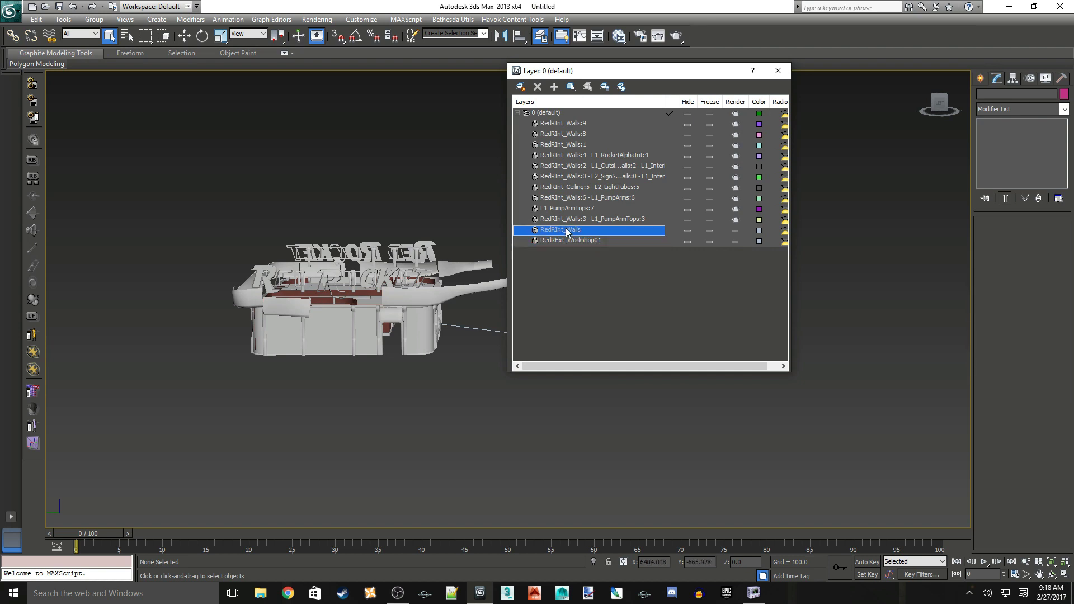
{"action": "right_click", "coordinate": [564, 230]}
{"action": "left_click", "coordinate": [594, 346]}
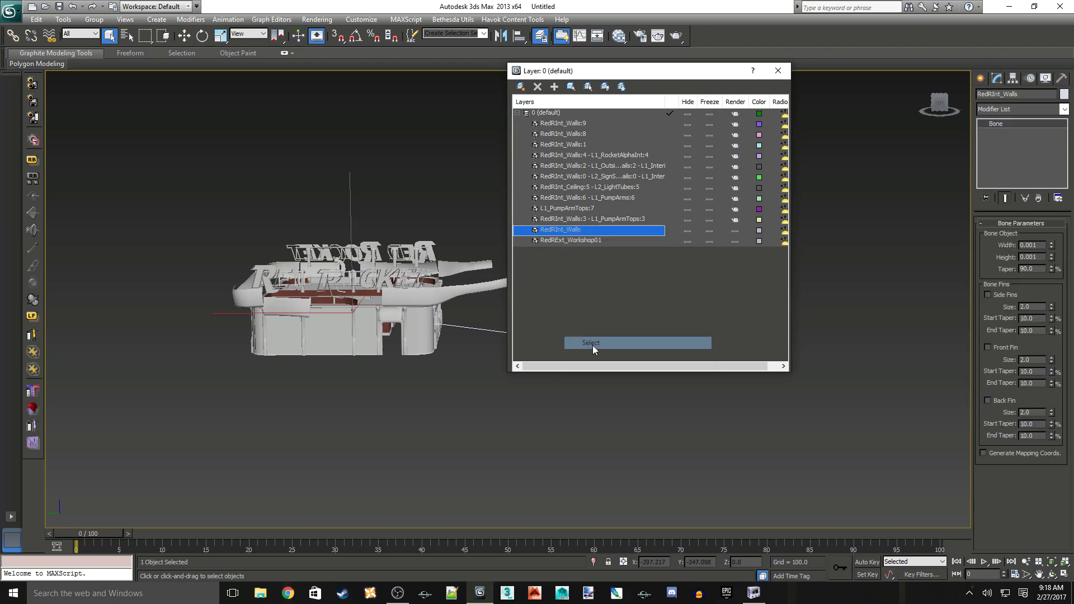
{"action": "key", "text": "Delete"}
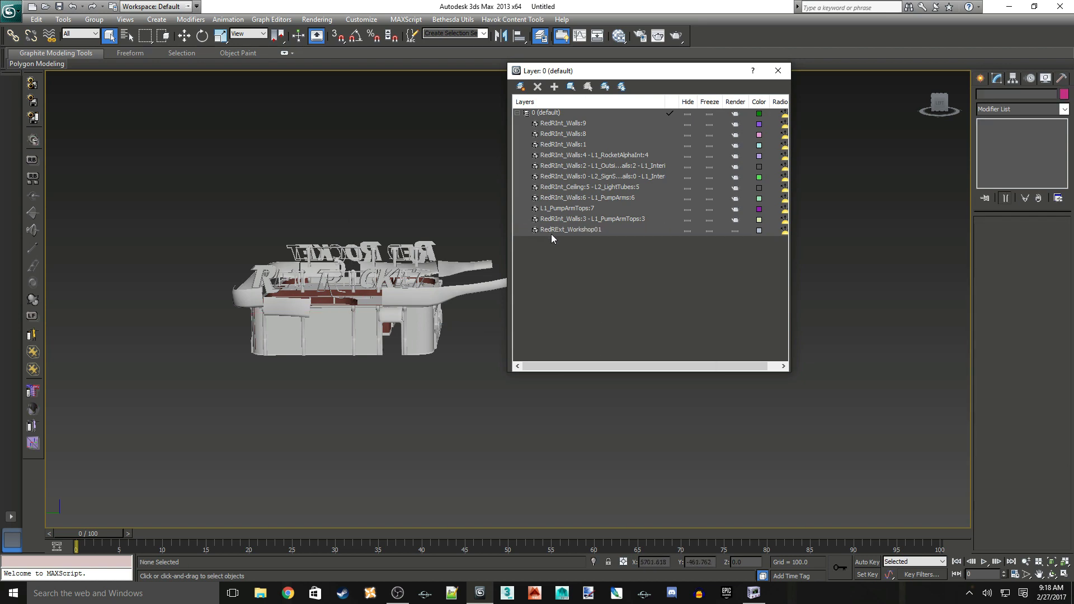
{"action": "left_click", "coordinate": [554, 124]}
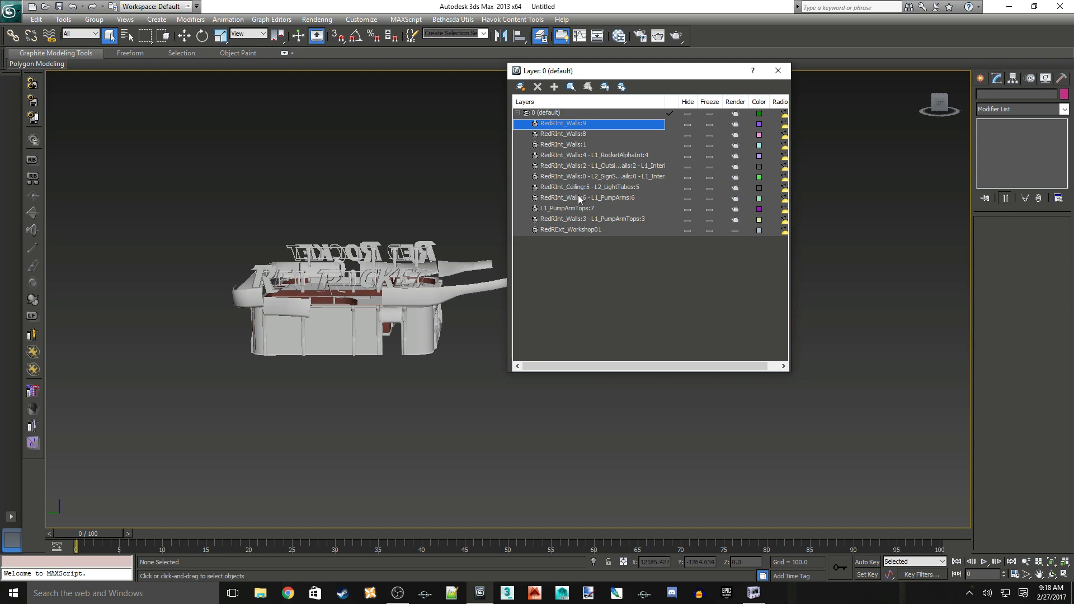
{"action": "left_click", "coordinate": [569, 230]}
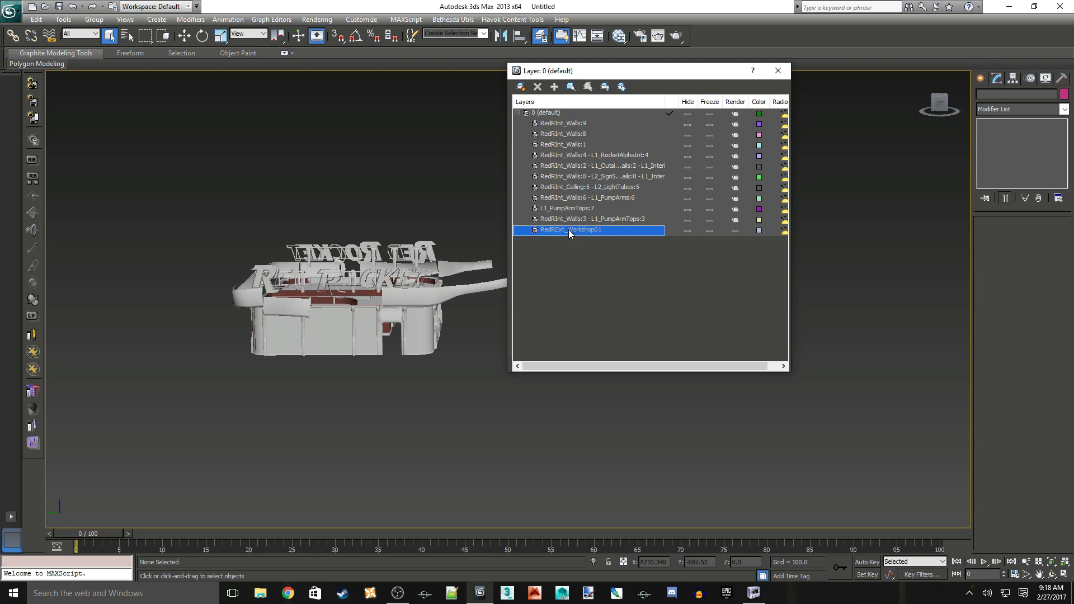
{"action": "left_click", "coordinate": [777, 71]}
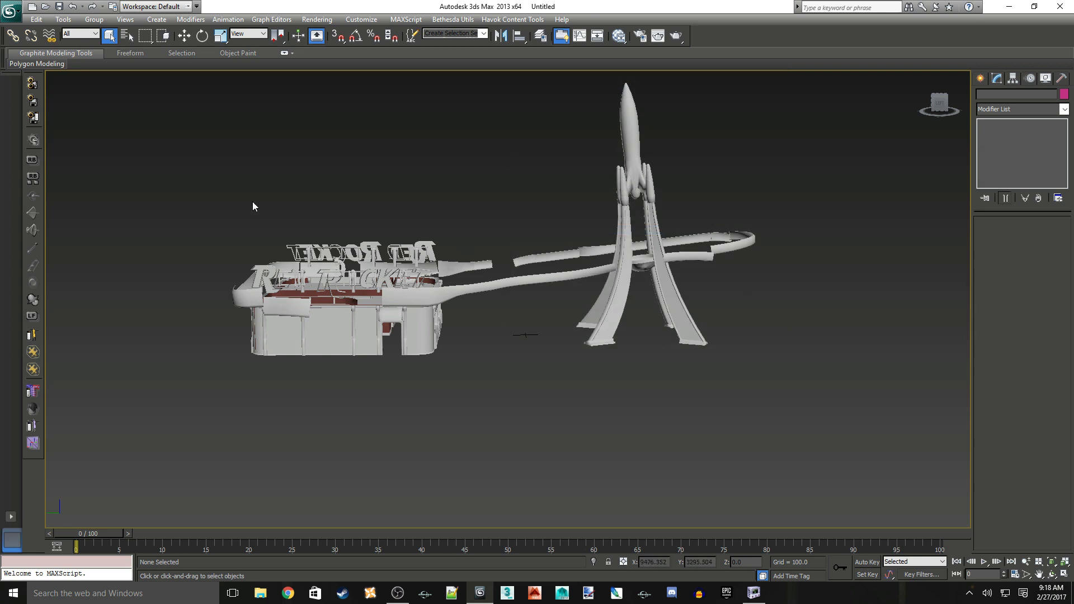
- Link all ten mesh objects of the station and tower to RedRExt_Workshop01 as their parent, leaving the parent itself out of the selection
{"action": "left_click_drag", "start_coordinate": [158, 101], "coordinate": [795, 388]}
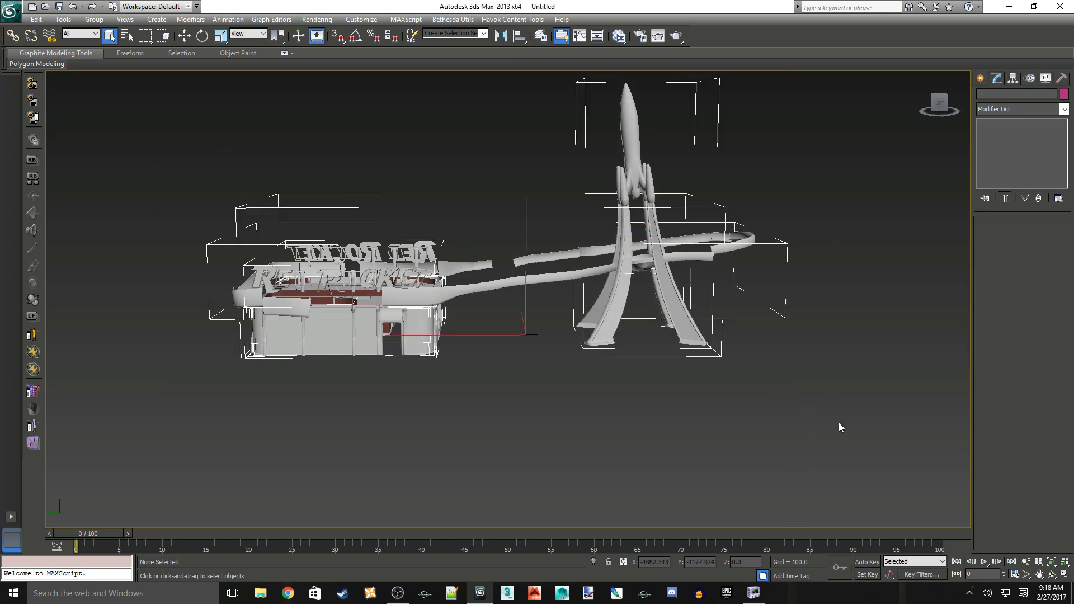
{"action": "left_click_drag", "start_coordinate": [492, 314], "coordinate": [549, 373]}
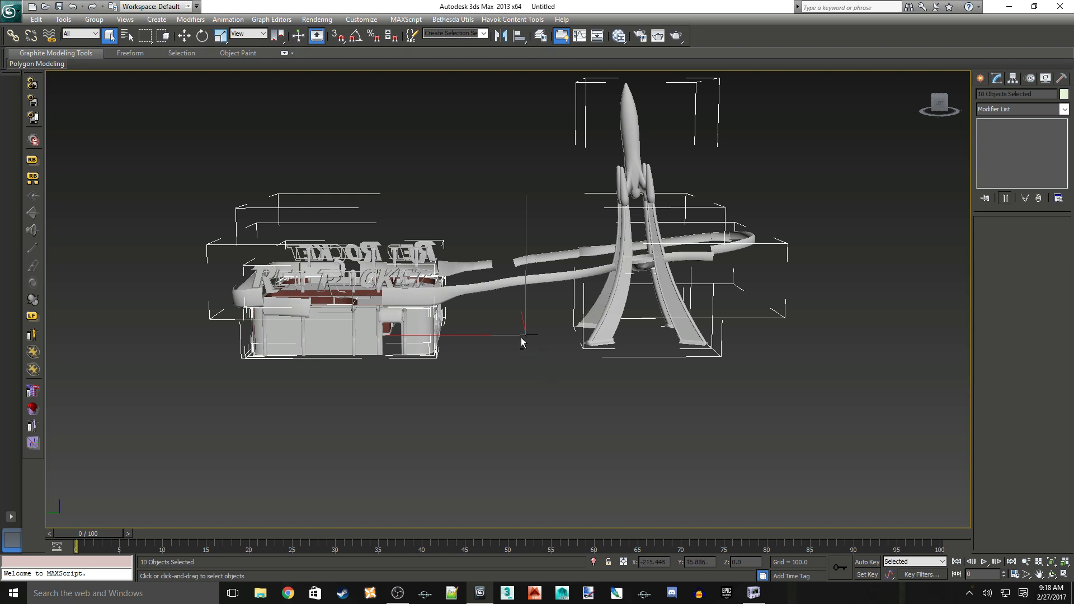
{"action": "left_click", "coordinate": [12, 36]}
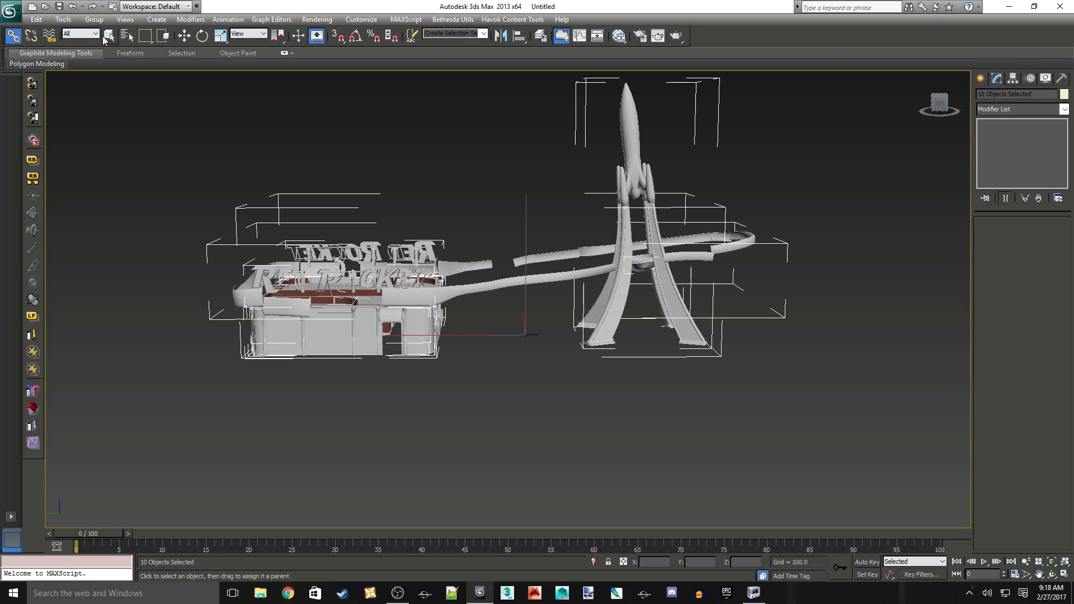
{"action": "left_click", "coordinate": [127, 37]}
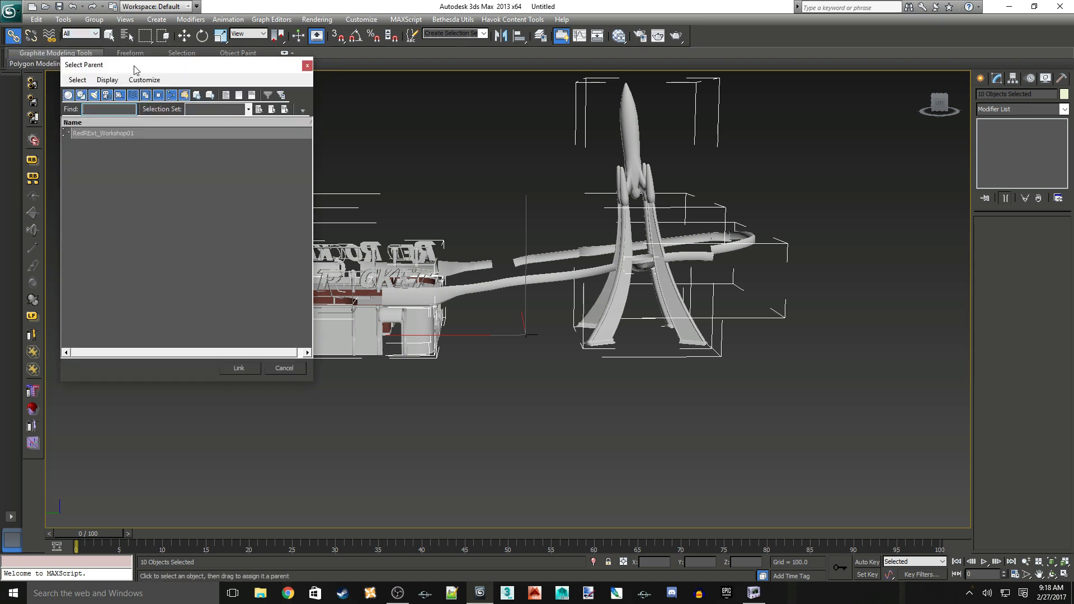
{"action": "left_click", "coordinate": [96, 134]}
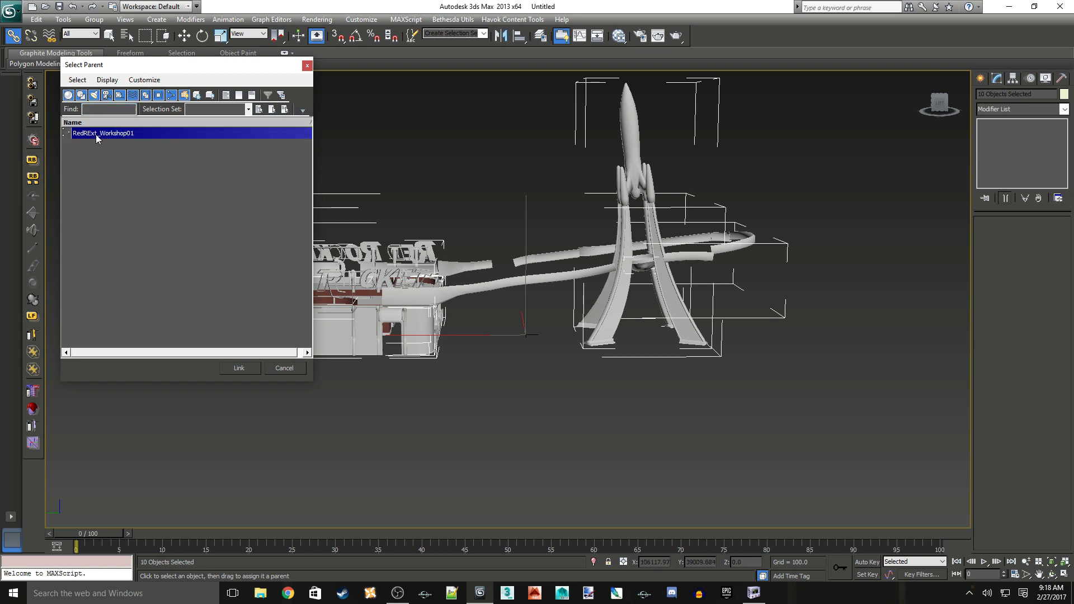
{"action": "left_click", "coordinate": [237, 369]}
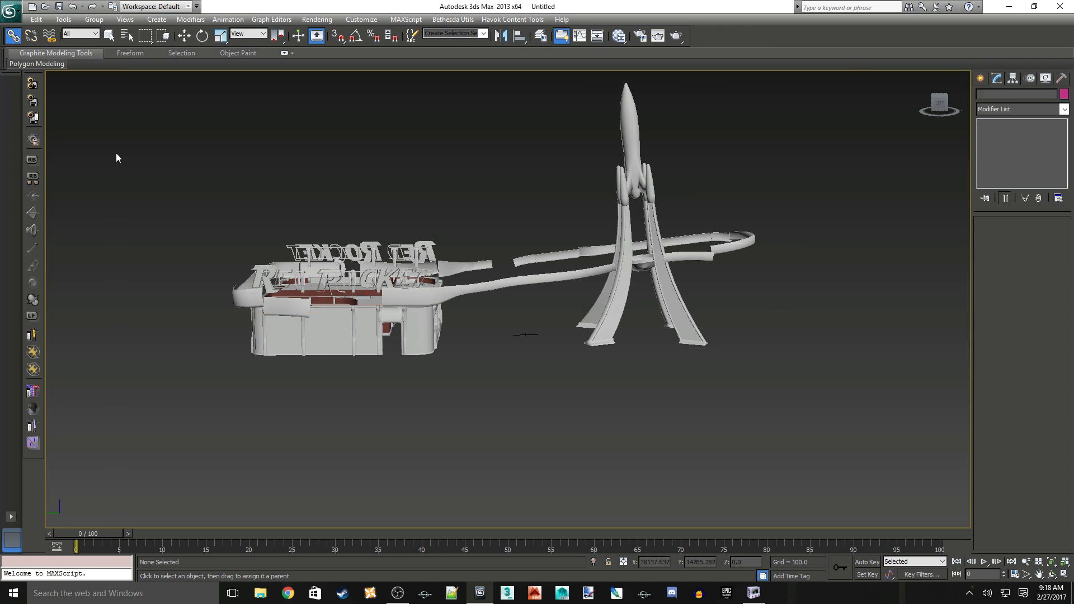
{"action": "left_click", "coordinate": [110, 35]}
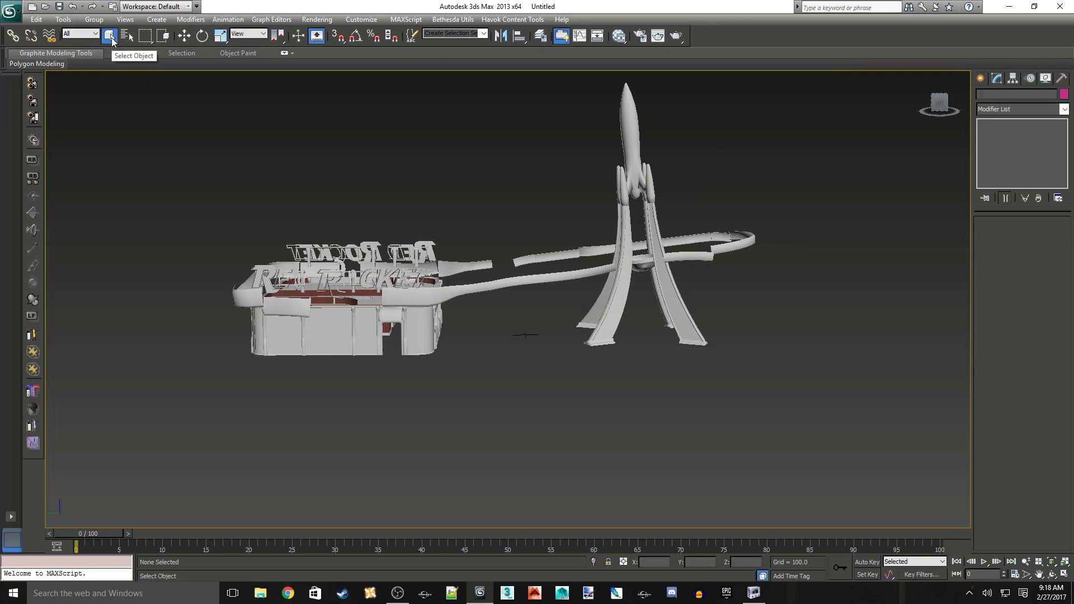
- Check the scene hierarchy by displaying children in the scene object list, expanding RedRExt_Workshop01 and selecting it
{"action": "left_click", "coordinate": [128, 36]}
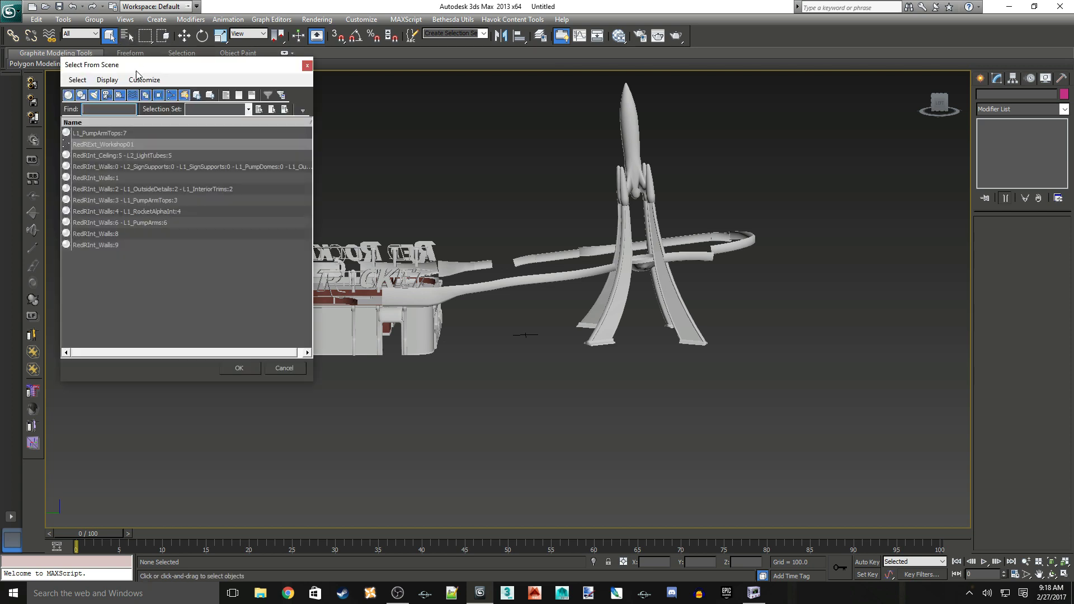
{"action": "left_click", "coordinate": [107, 80]}
{"action": "left_click", "coordinate": [123, 109]}
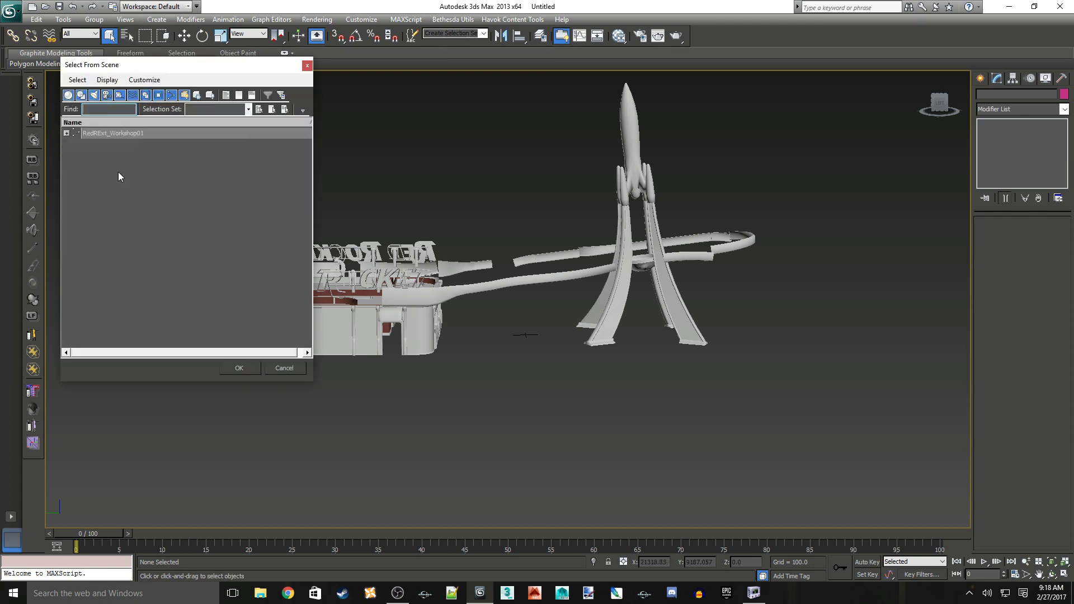
{"action": "left_click", "coordinate": [66, 133]}
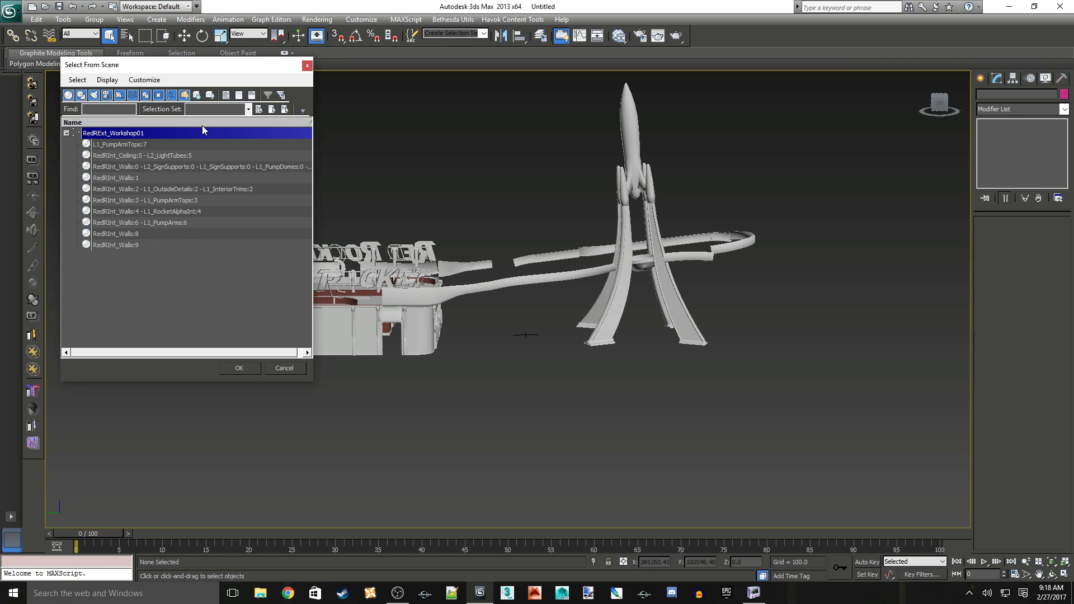
{"action": "left_click", "coordinate": [235, 368]}
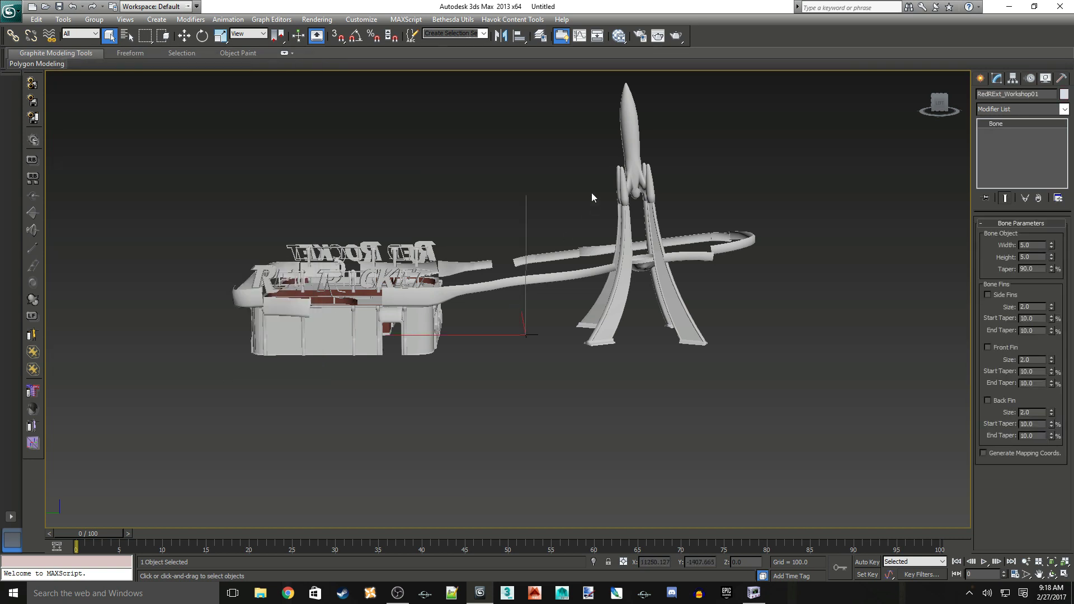
- Rename the rocket tower mesh as Rocket
{"action": "left_click", "coordinate": [634, 132]}
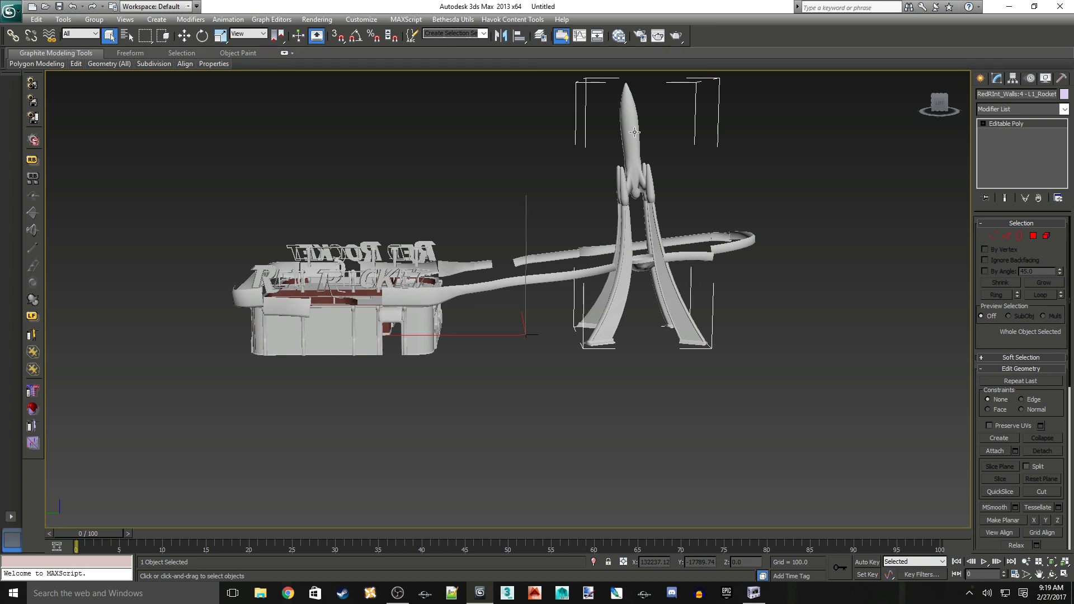
{"action": "left_click", "coordinate": [978, 94]}
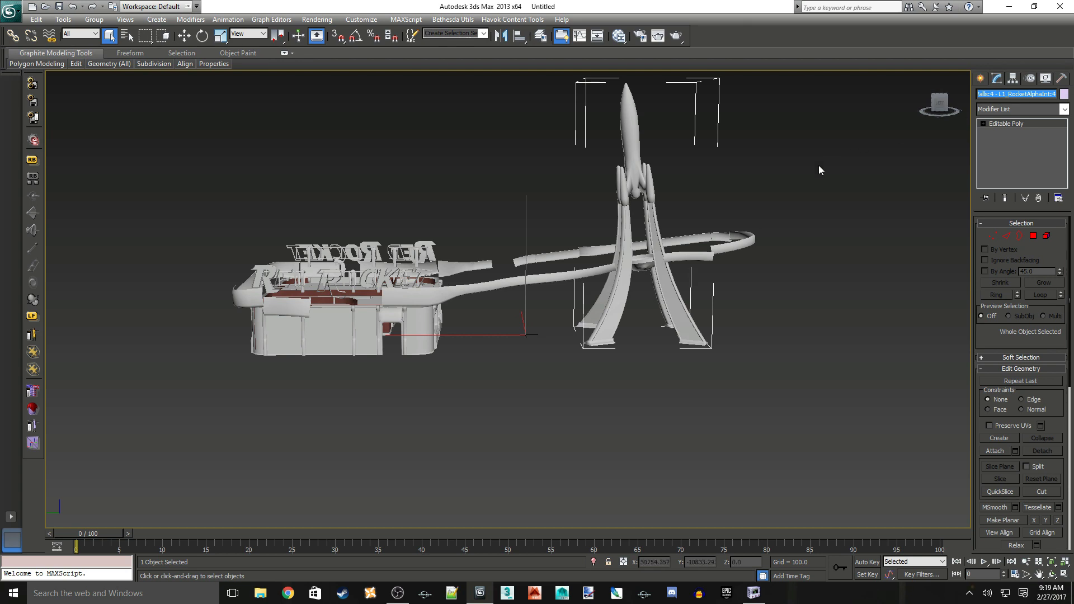
{"action": "type", "text": "R"}
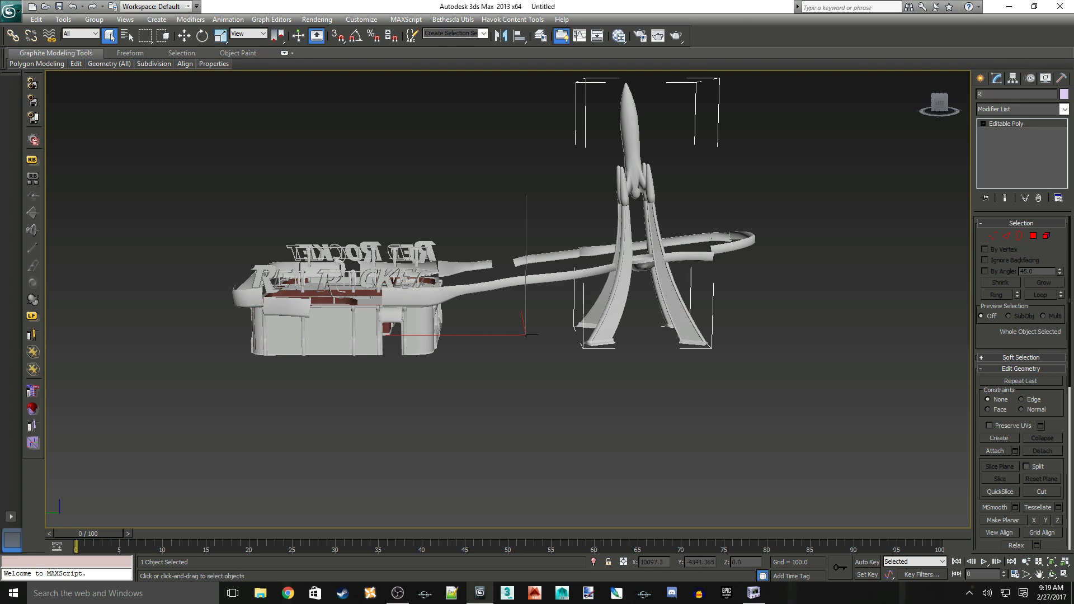
{"action": "type", "text": "ocket"}
{"action": "left_click", "coordinate": [719, 428]}
- Replace the long name of the sign supports and trims mesh with Supports
{"action": "left_click", "coordinate": [356, 329]}
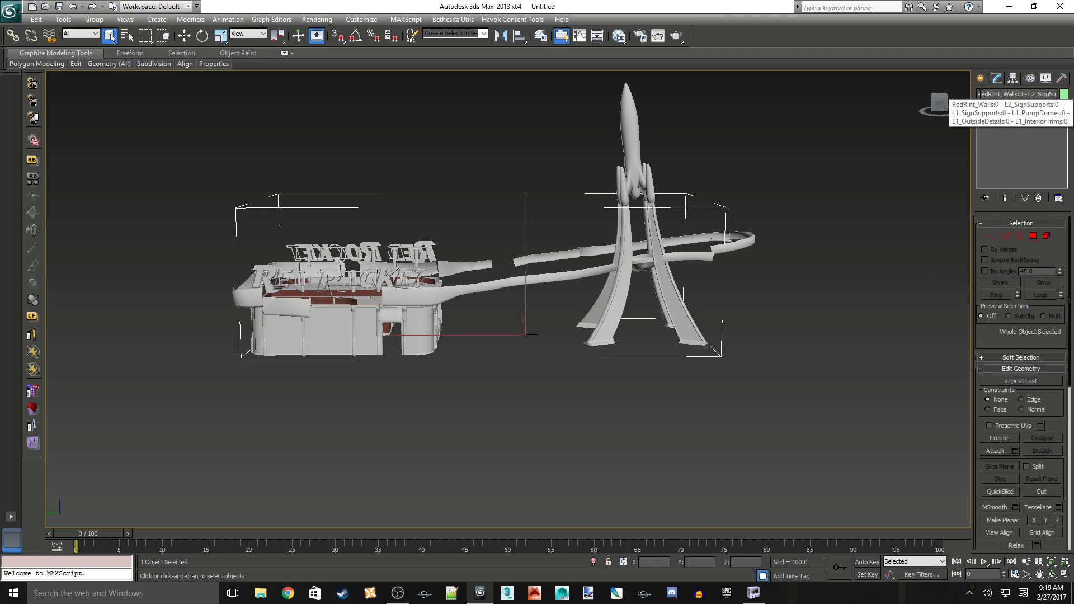
{"action": "left_click_drag", "start_coordinate": [978, 94], "coordinate": [1033, 94]}
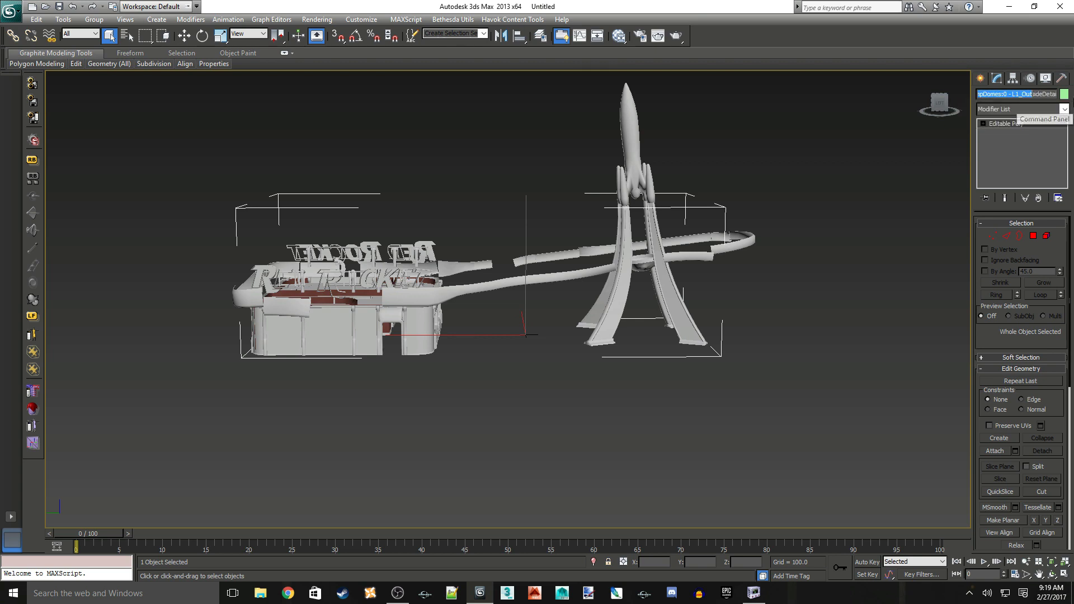
{"action": "key", "text": "BackSpace"}
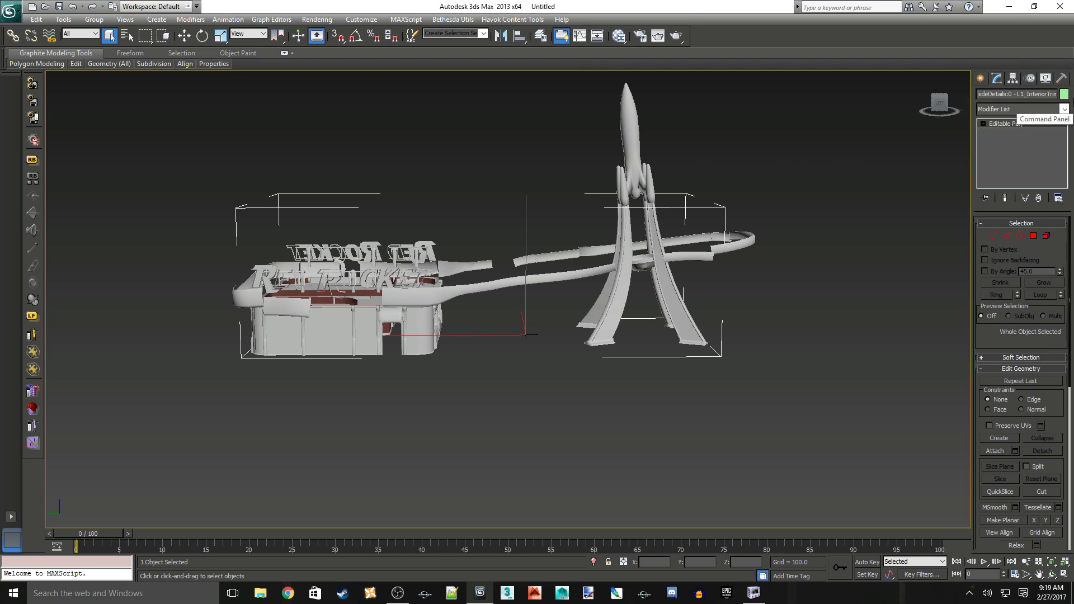
{"action": "key", "text": "shift+End"}
{"action": "key", "text": "Delete"}
{"action": "type", "text": "Support"}
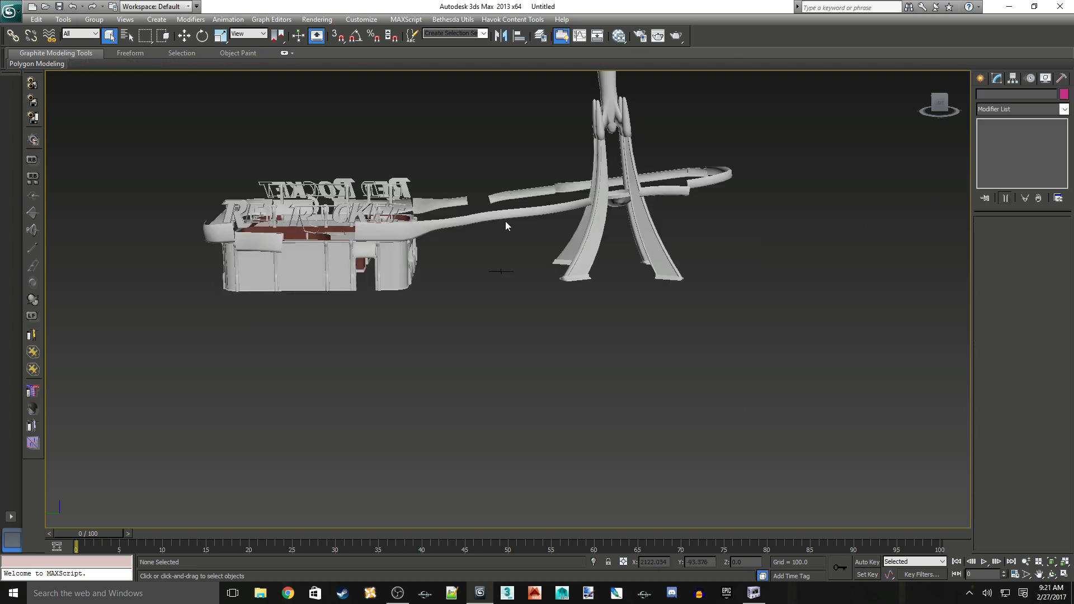
- List the renamed objects in layer 0 (default), then check the RedRExt_Workshop01 bone and the meshes in the viewport
{"action": "middle_click_drag", "start_coordinate": [505, 220], "coordinate": [556, 365]}
{"action": "middle_click_drag", "start_coordinate": [560, 432], "coordinate": [553, 408], "text": "alt"}
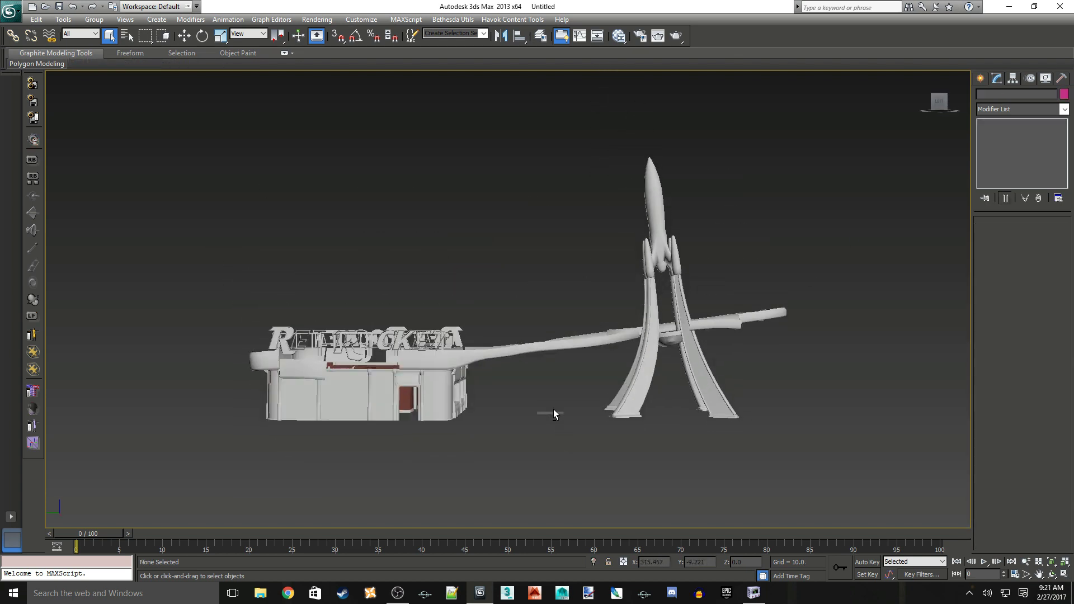
{"action": "left_click", "coordinate": [541, 36]}
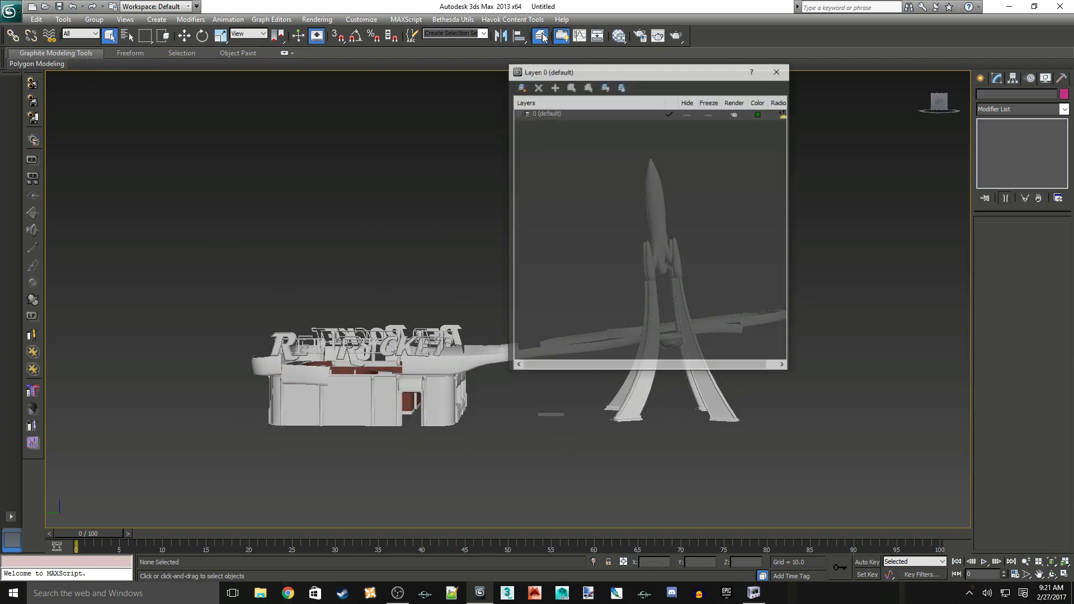
{"action": "left_click", "coordinate": [518, 114]}
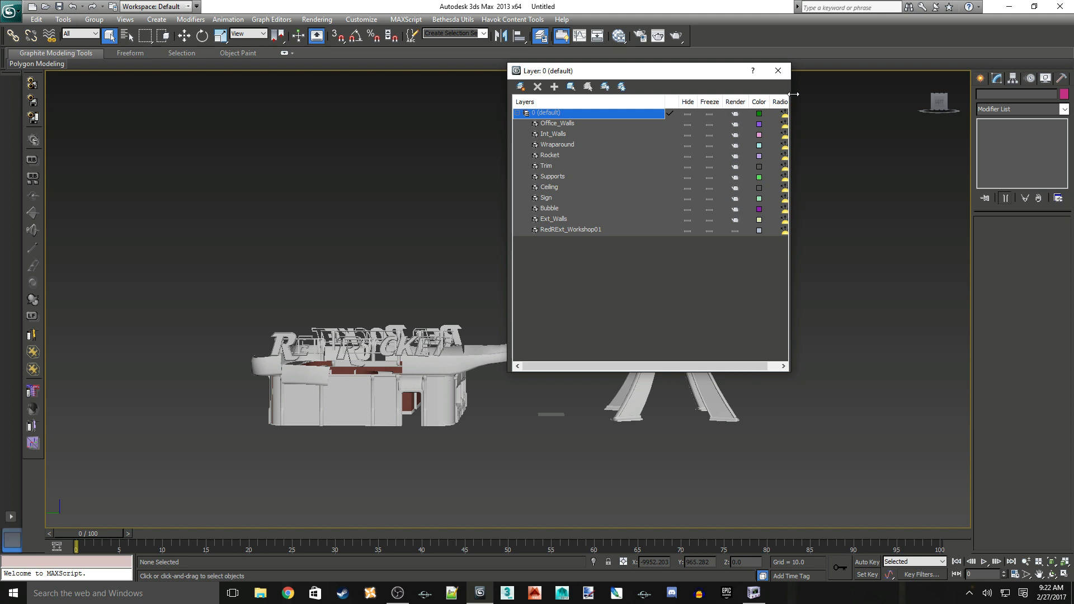
{"action": "left_click", "coordinate": [778, 70]}
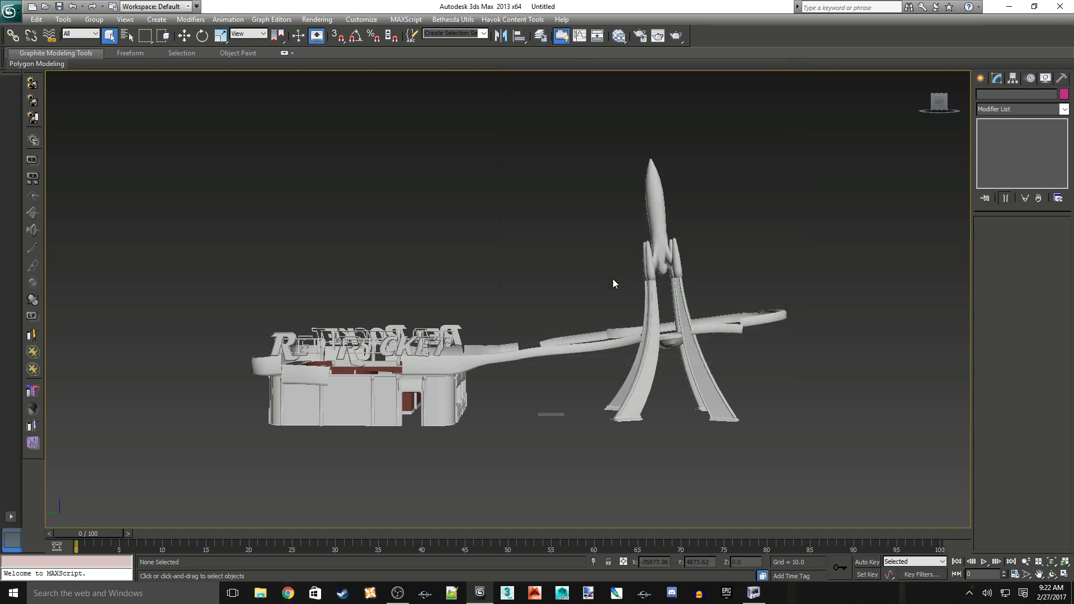
{"action": "left_click_drag", "start_coordinate": [505, 383], "coordinate": [576, 461]}
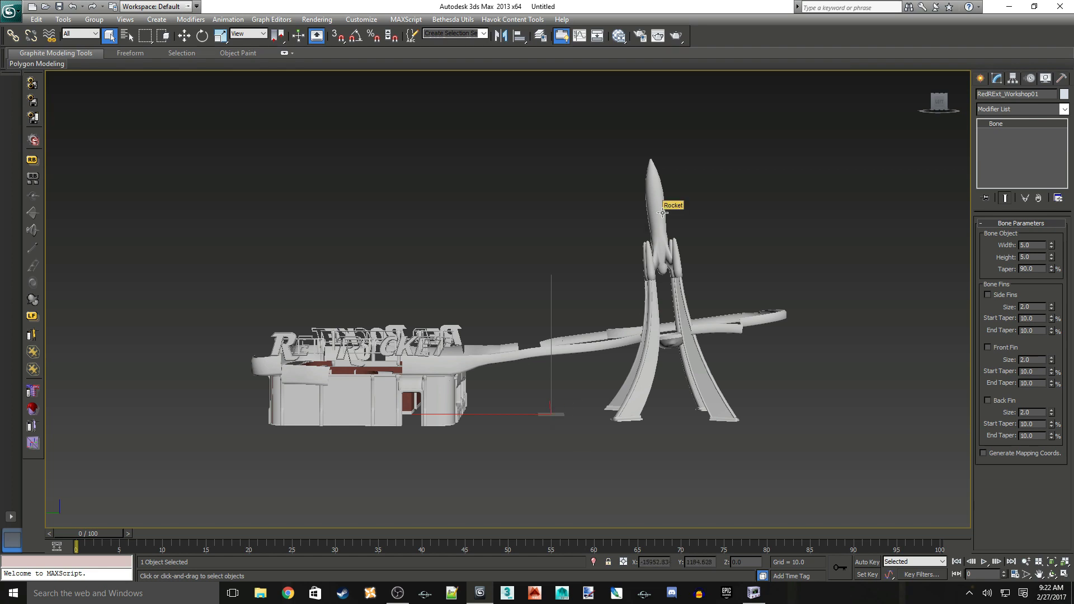
{"action": "left_click_drag", "start_coordinate": [205, 175], "coordinate": [783, 488]}
{"action": "left_click", "coordinate": [338, 173]}
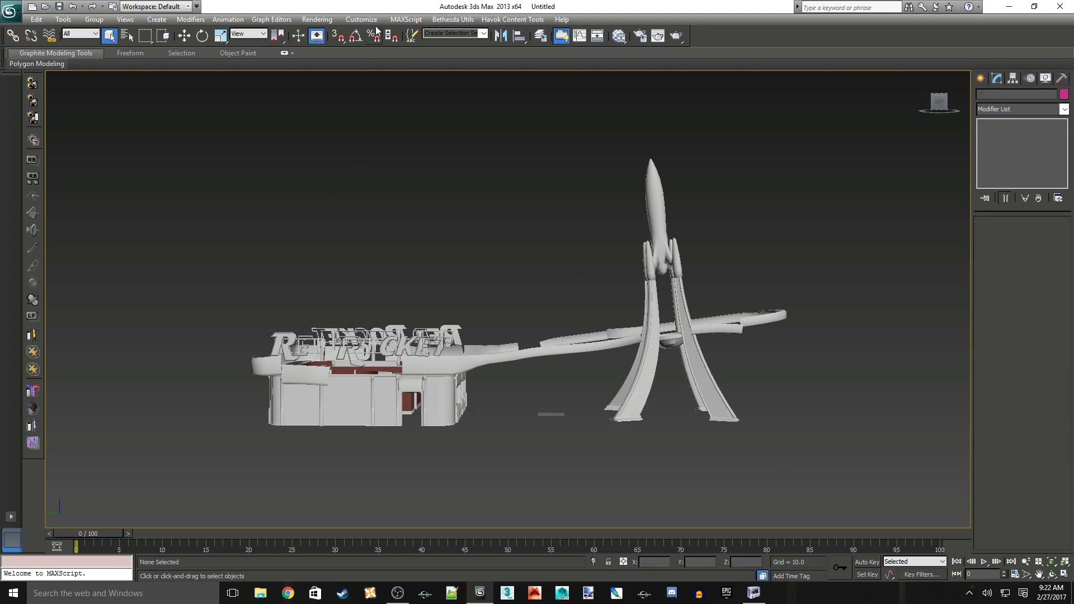
- Open the Slate Material Editor and create ten BSLightingFX materials, one for each mesh
{"action": "left_click", "coordinate": [313, 19]}
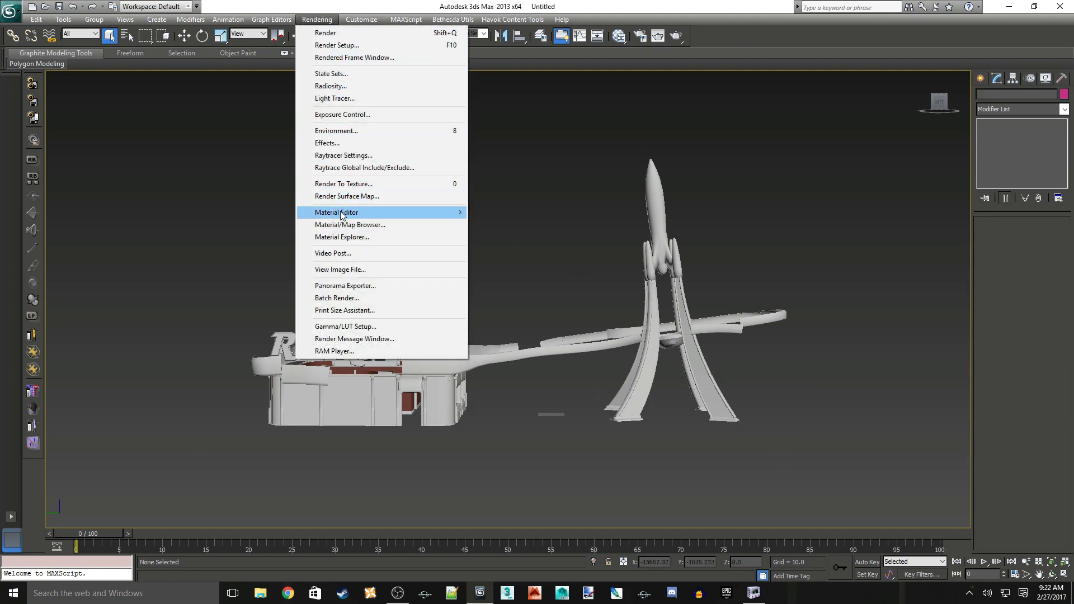
{"action": "mouse_move", "coordinate": [342, 214]}
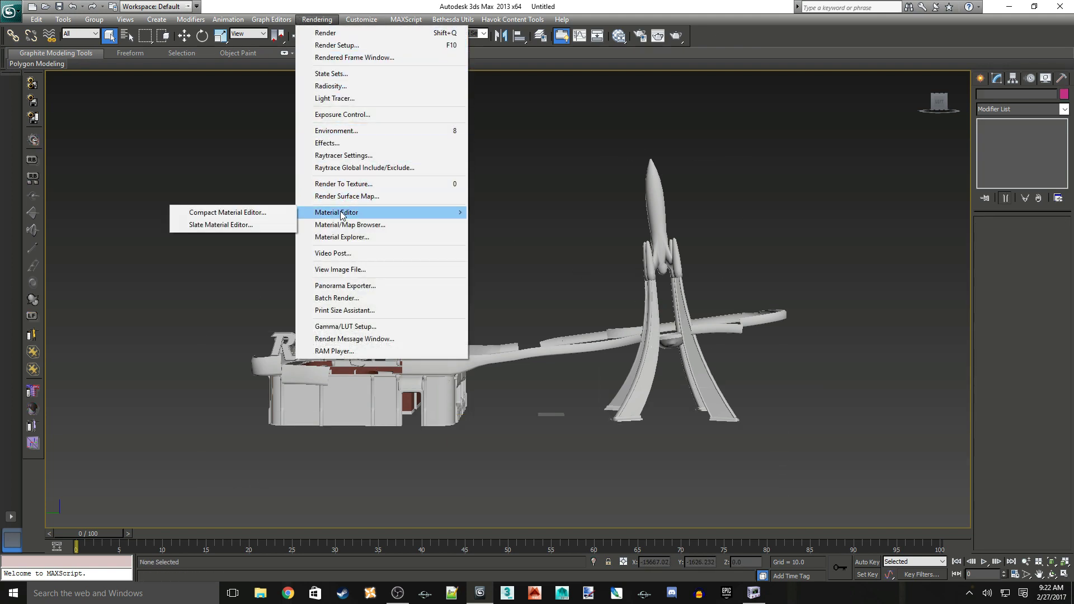
{"action": "left_click", "coordinate": [203, 227]}
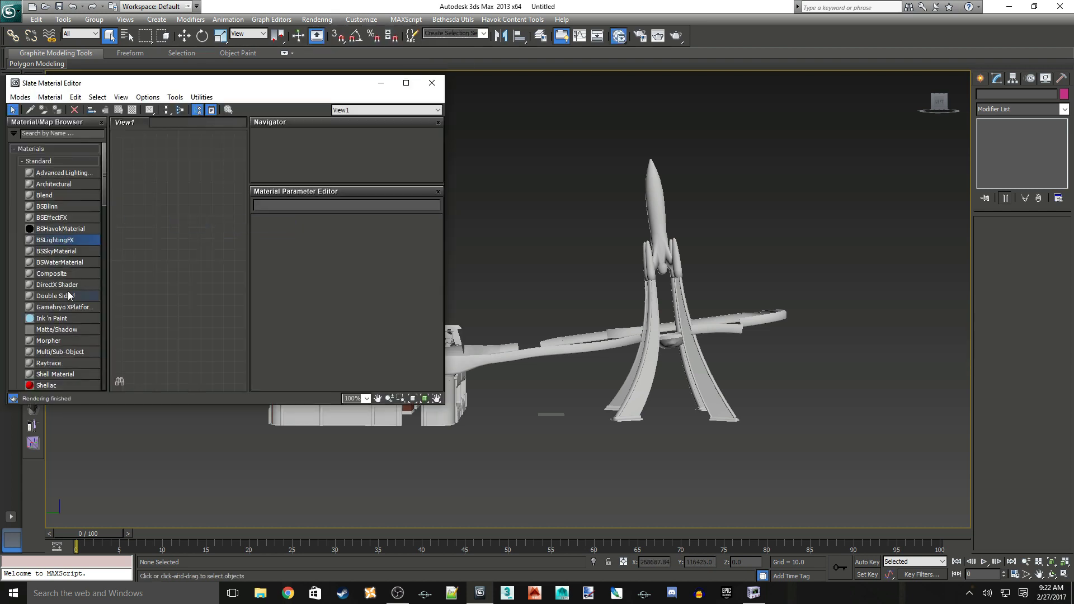
{"action": "double_click", "coordinate": [49, 241]}
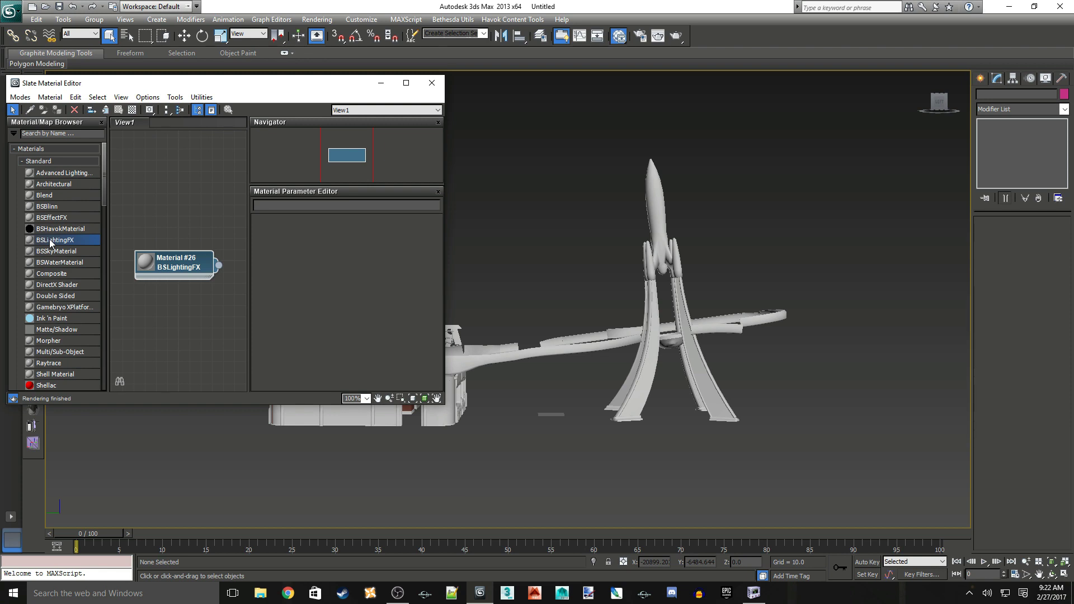
{"action": "double_click", "coordinate": [50, 241]}
{"action": "double_click", "coordinate": [50, 241]}
{"action": "double_click", "coordinate": [50, 241]}
{"action": "double_click", "coordinate": [50, 240]}
{"action": "double_click", "coordinate": [50, 241]}
{"action": "double_click", "coordinate": [50, 240]}
{"action": "double_click", "coordinate": [50, 241]}
{"action": "double_click", "coordinate": [50, 241]}
{"action": "double_click", "coordinate": [50, 240]}
- Separate the overlapping BSLightingFX nodes and arrange all ten in one vertical column in View1
{"action": "left_click_drag", "start_coordinate": [174, 262], "coordinate": [181, 361]}
{"action": "scroll", "coordinate": [187, 341], "scroll_direction": "down", "scroll_amount": 2}
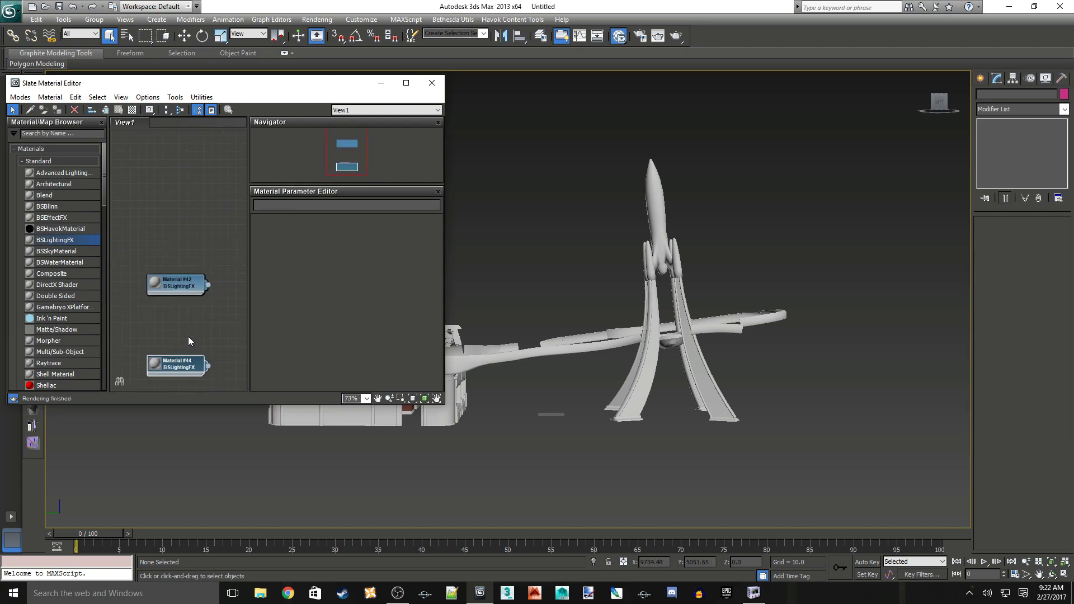
{"action": "scroll", "coordinate": [188, 337], "scroll_direction": "down", "scroll_amount": 5}
{"action": "middle_click_drag", "start_coordinate": [188, 337], "coordinate": [186, 250]}
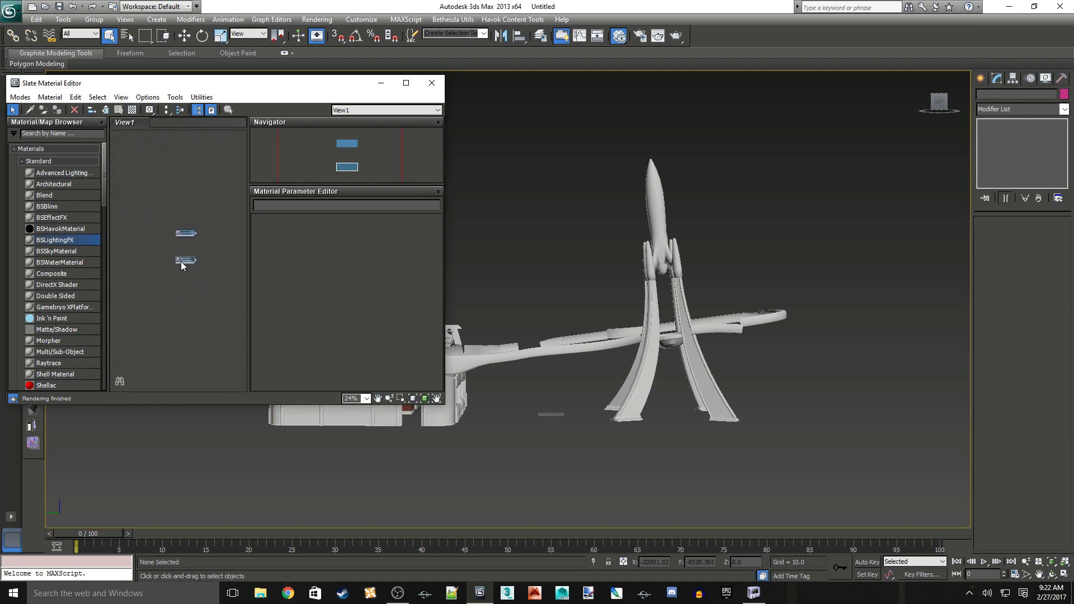
{"action": "left_click_drag", "start_coordinate": [180, 261], "coordinate": [179, 317]}
{"action": "left_click_drag", "start_coordinate": [178, 233], "coordinate": [180, 303]}
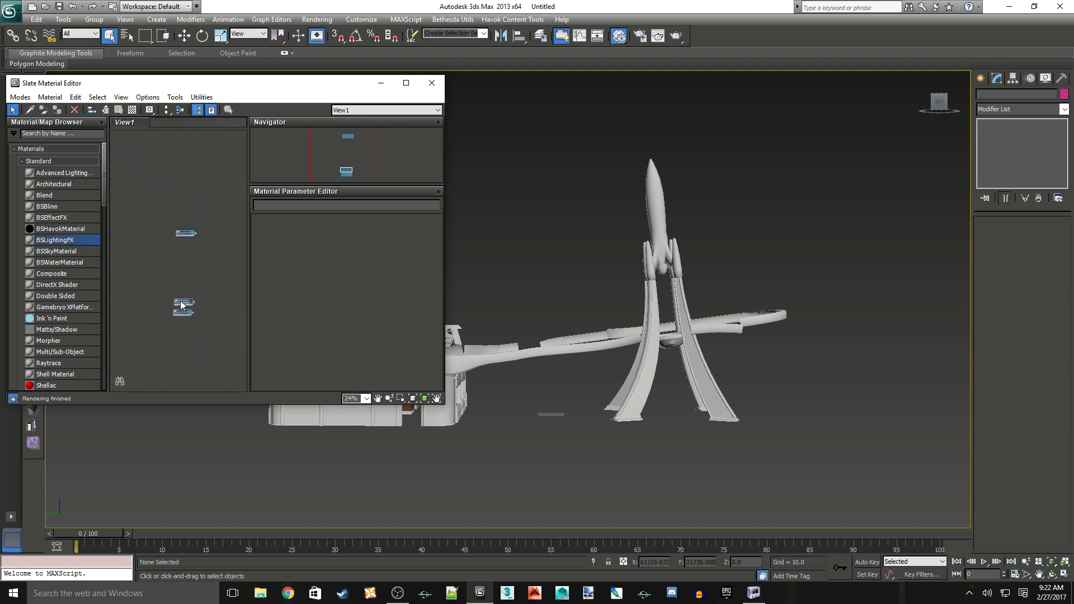
{"action": "left_click_drag", "start_coordinate": [183, 302], "coordinate": [180, 277], "text": "shift"}
{"action": "left_click", "coordinate": [184, 241]}
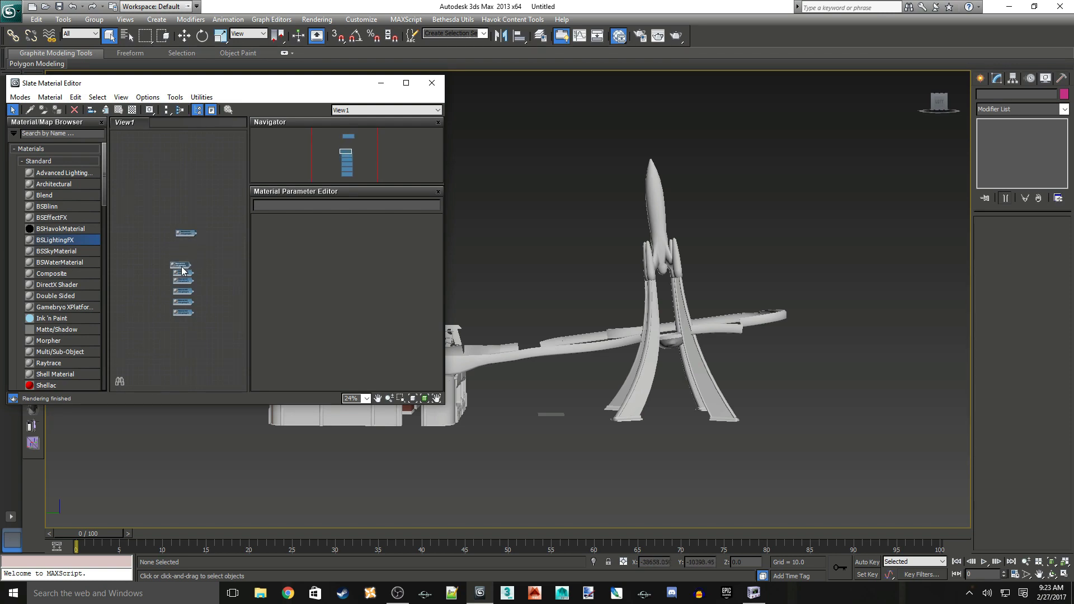
{"action": "left_click_drag", "start_coordinate": [184, 268], "coordinate": [190, 275]}
{"action": "right_click", "coordinate": [188, 274]}
{"action": "double_click", "coordinate": [184, 276]}
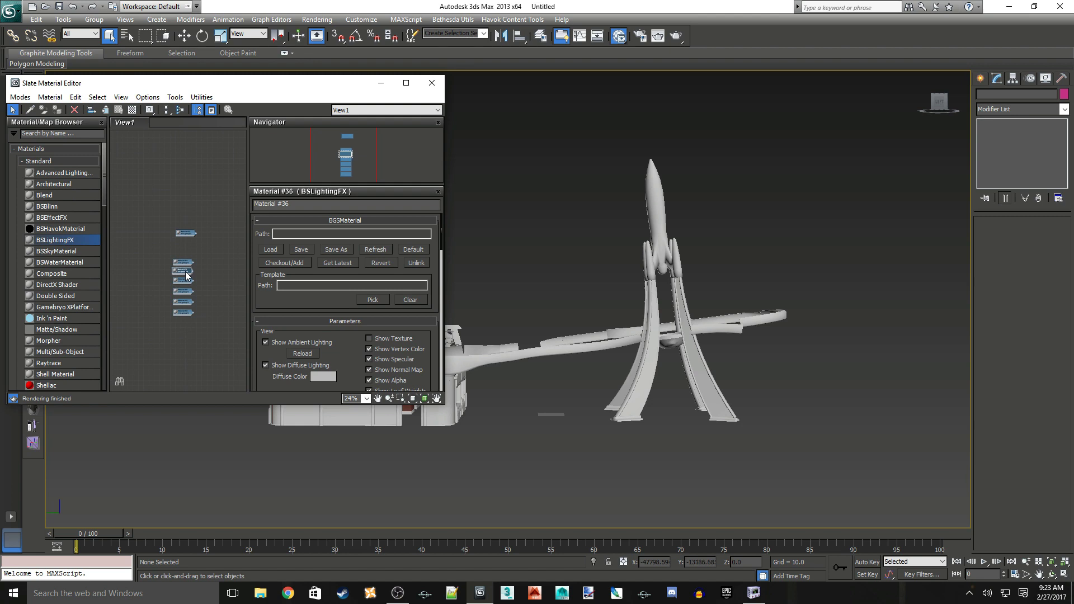
{"action": "left_click_drag", "start_coordinate": [187, 274], "coordinate": [184, 233]}
{"action": "right_click", "coordinate": [185, 274]}
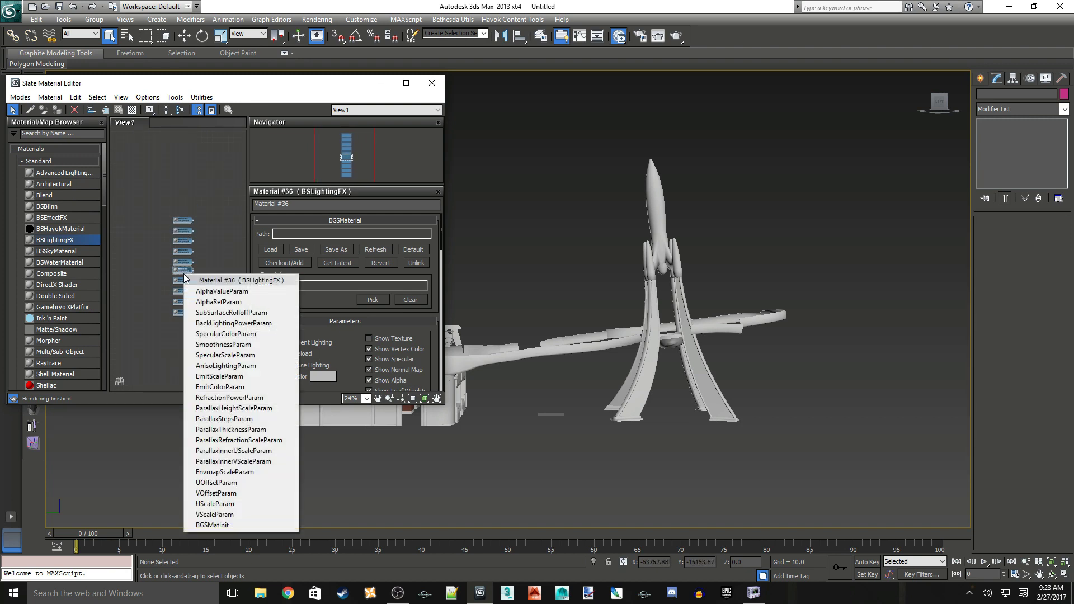
{"action": "left_click", "coordinate": [181, 270]}
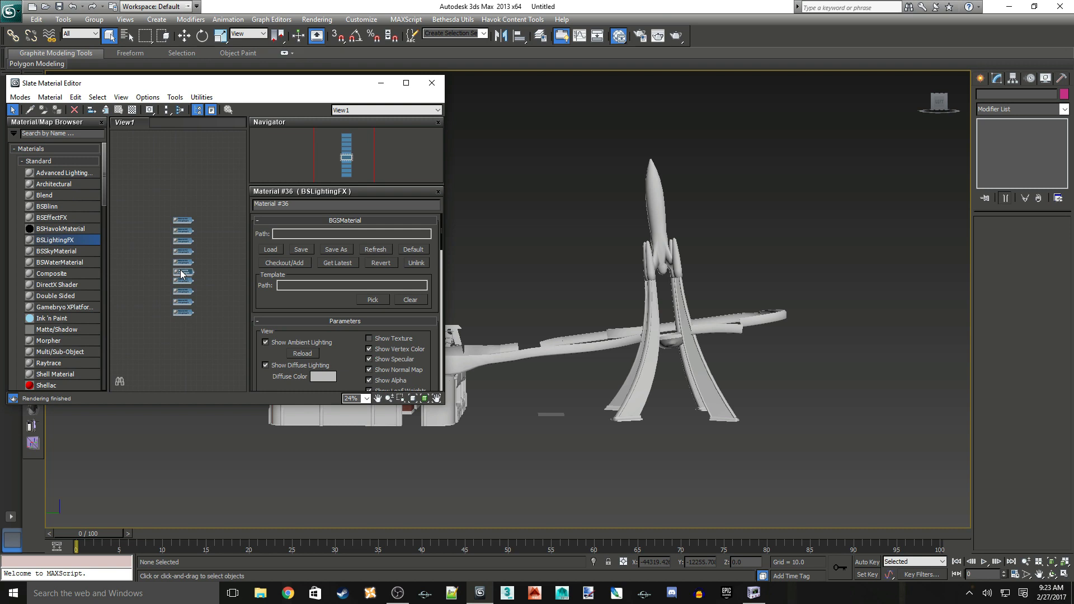
{"action": "left_click_drag", "start_coordinate": [181, 272], "coordinate": [185, 284]}
- Show the parameters of the topmost material node, Material #26, with the whole node column in view
{"action": "double_click", "coordinate": [183, 220]}
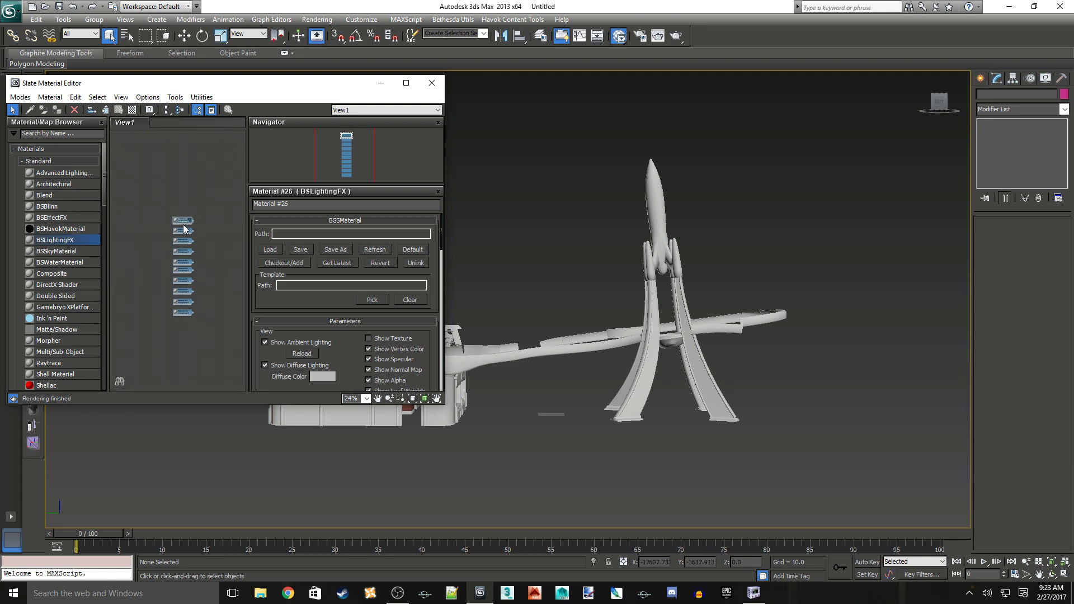
{"action": "scroll", "coordinate": [184, 287], "scroll_direction": "up", "scroll_amount": 5}
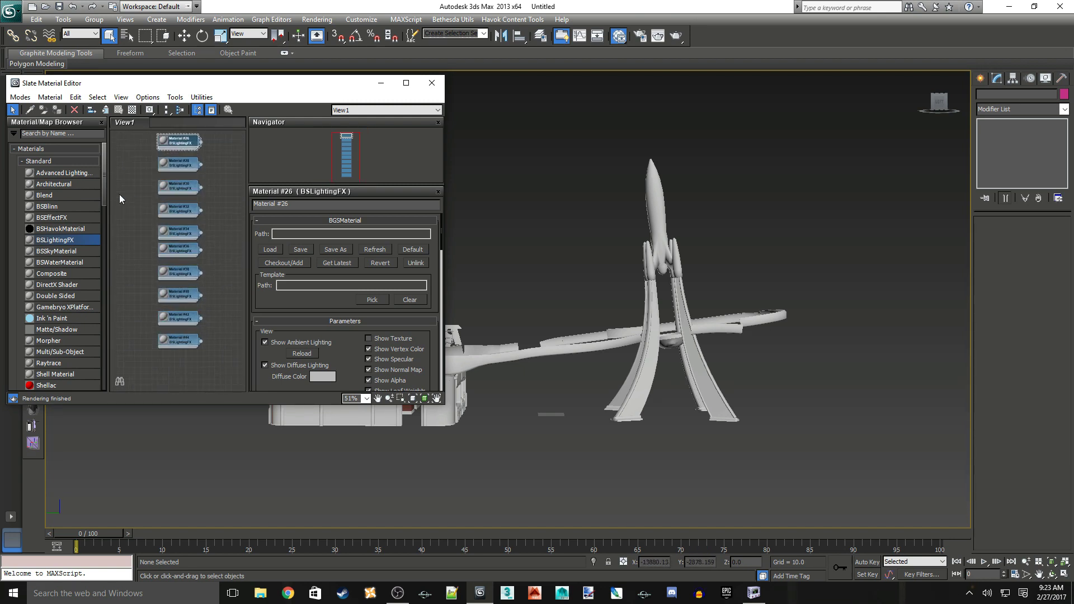
{"action": "middle_click_drag", "start_coordinate": [117, 207], "coordinate": [127, 223]}
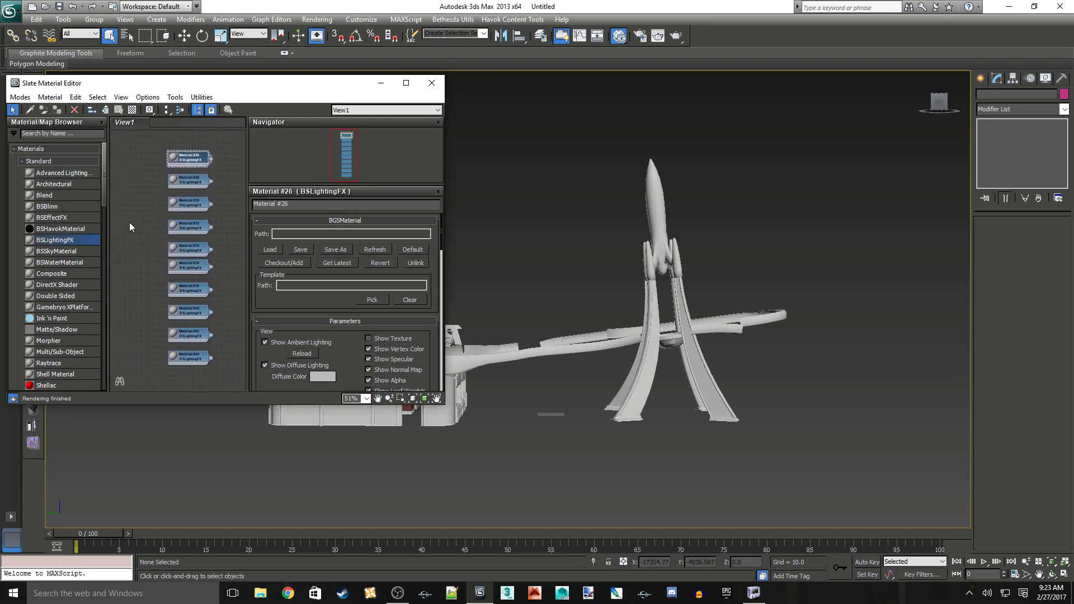
- Switch to NifSkope and look up the BGSM material path in the rocket shape's BSLightingShaderProperty
{"action": "left_click", "coordinate": [753, 593]}
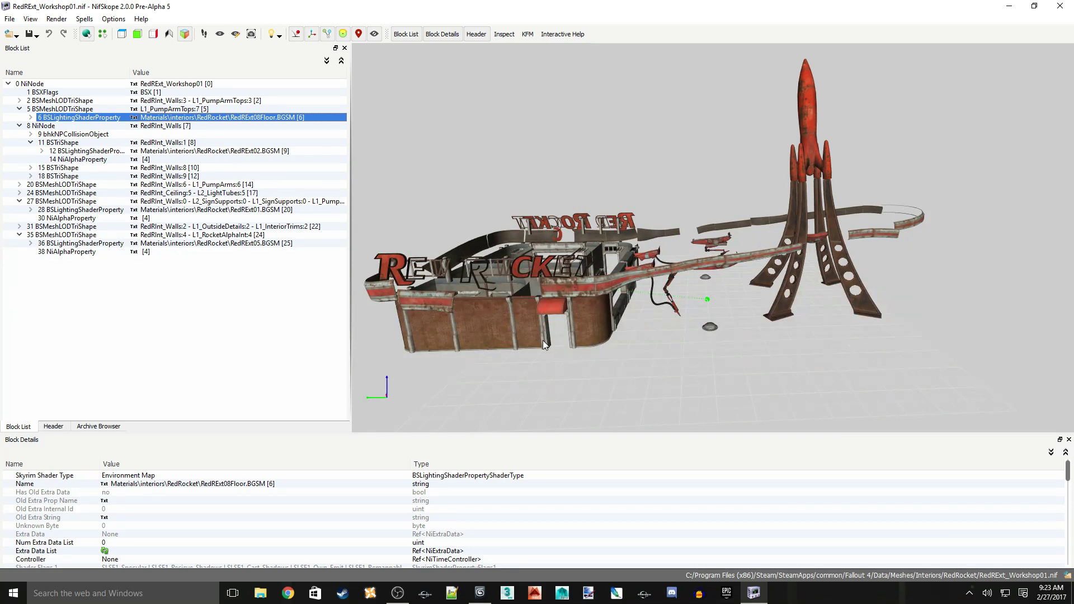
{"action": "left_click", "coordinate": [812, 109]}
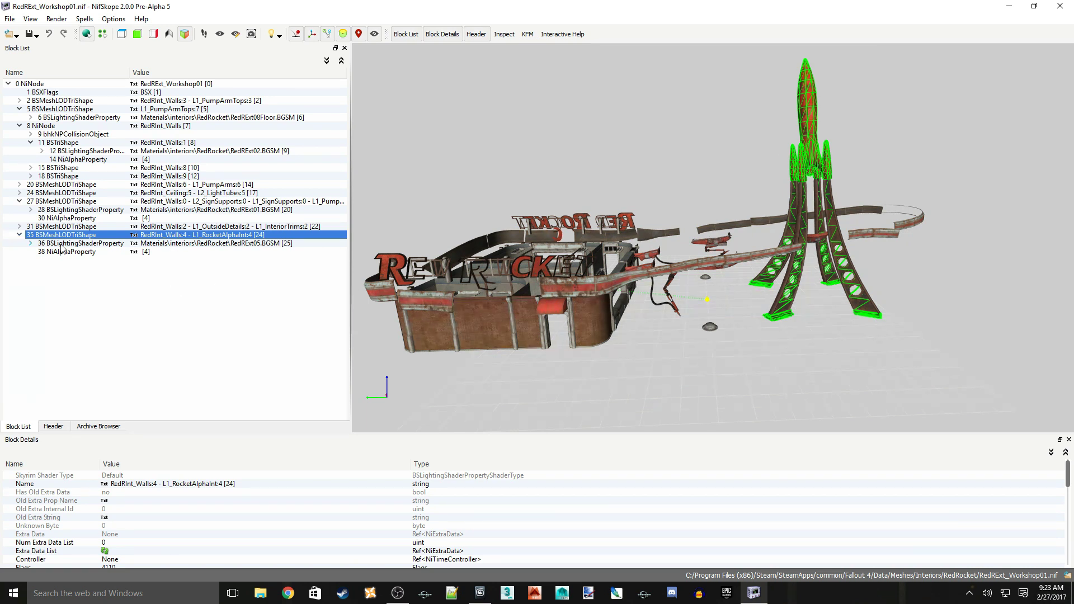
{"action": "left_click", "coordinate": [226, 244]}
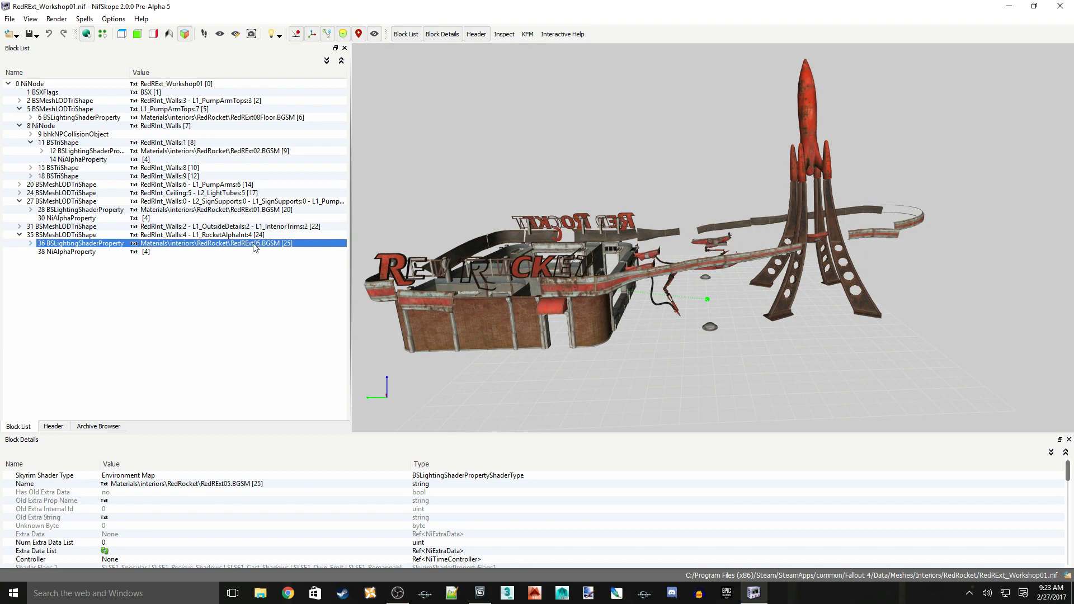
- Switch back to 3ds Max and load RedRExt05.BGSM from Materials\Interiors\RedRocket into Material #26
{"action": "left_click", "coordinate": [480, 593]}
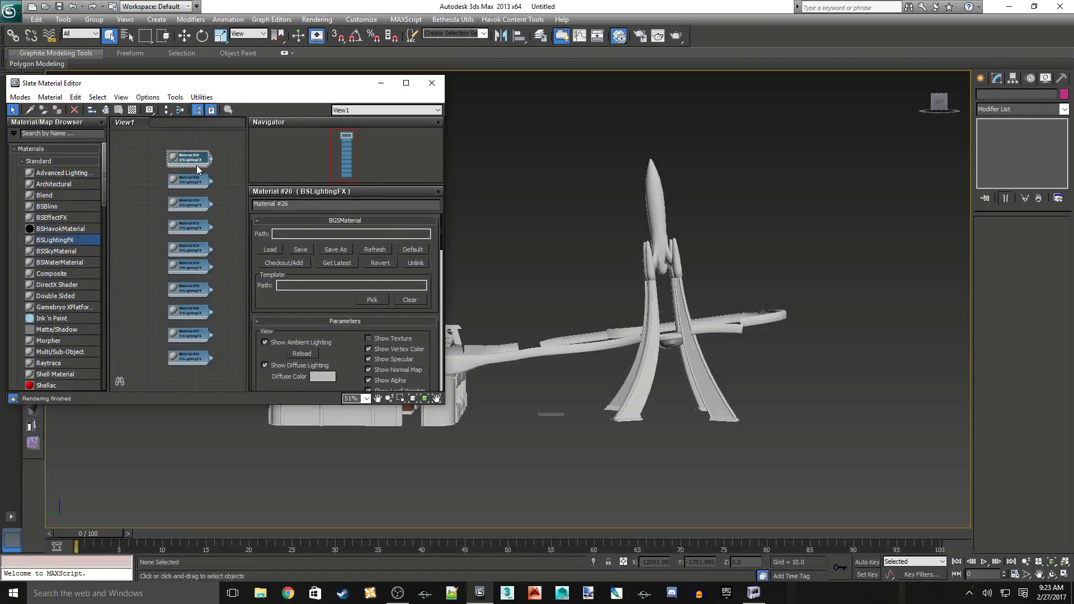
{"action": "right_click", "coordinate": [182, 160]}
{"action": "left_click", "coordinate": [84, 162]}
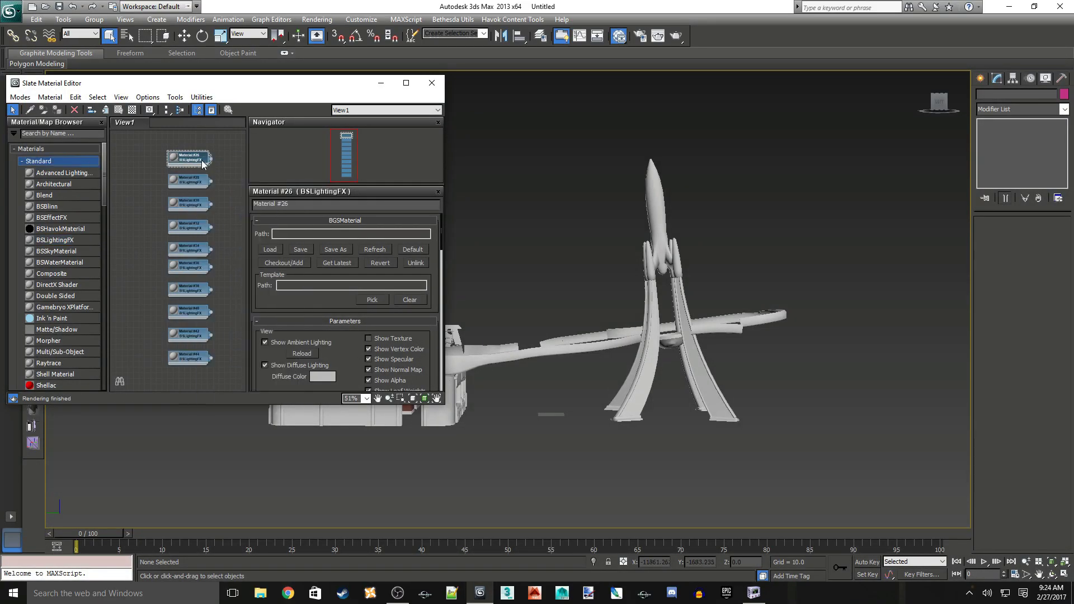
{"action": "left_click", "coordinate": [271, 250]}
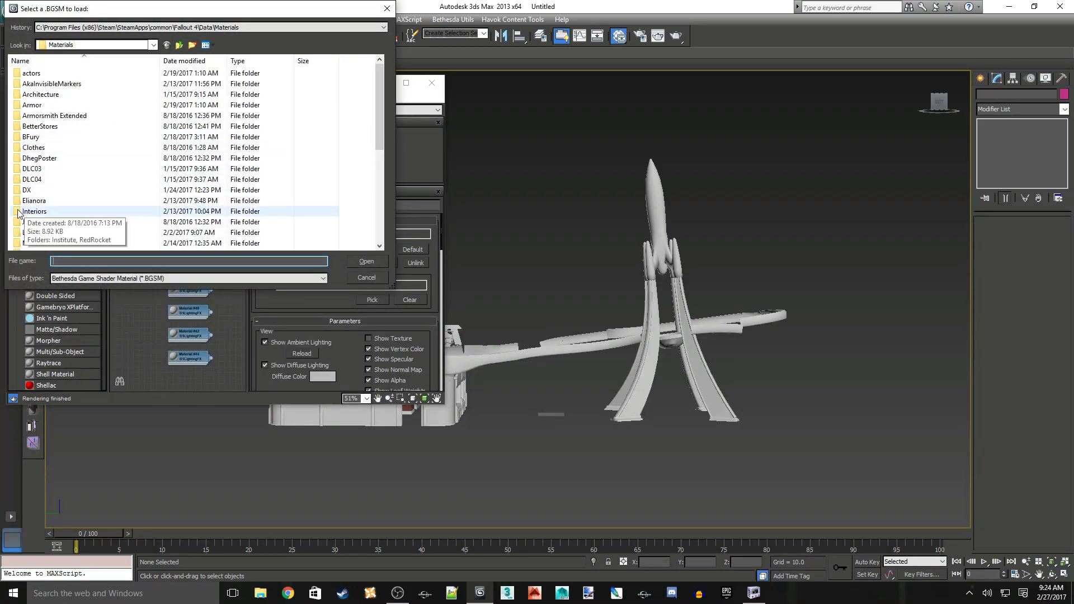
{"action": "double_click", "coordinate": [34, 197]}
{"action": "double_click", "coordinate": [38, 84]}
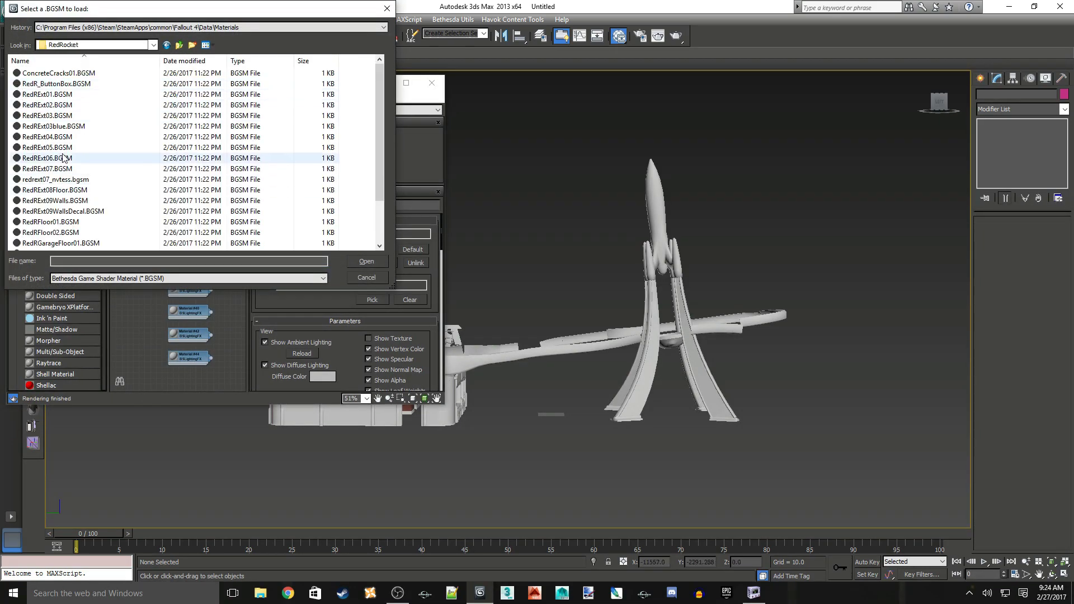
{"action": "left_click", "coordinate": [753, 593]}
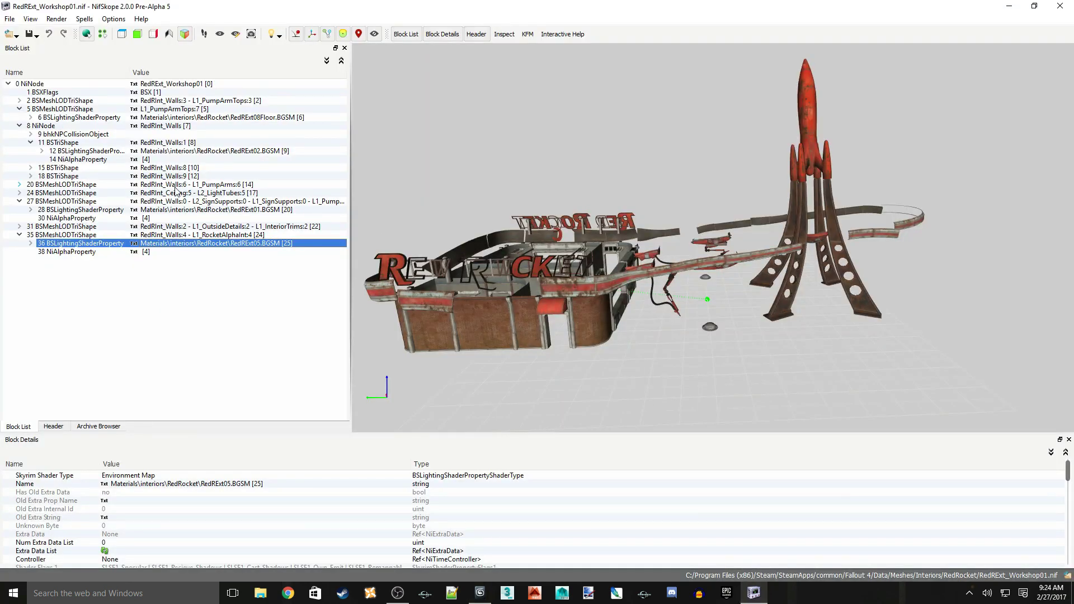
{"action": "left_click", "coordinate": [480, 593]}
{"action": "left_click", "coordinate": [53, 147]}
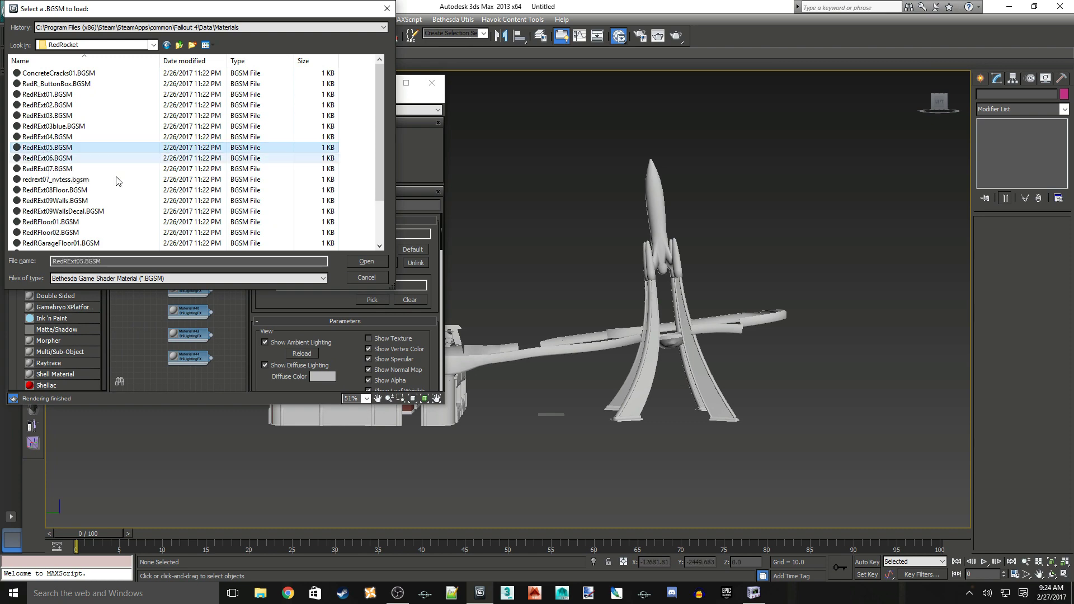
{"action": "left_click", "coordinate": [361, 260]}
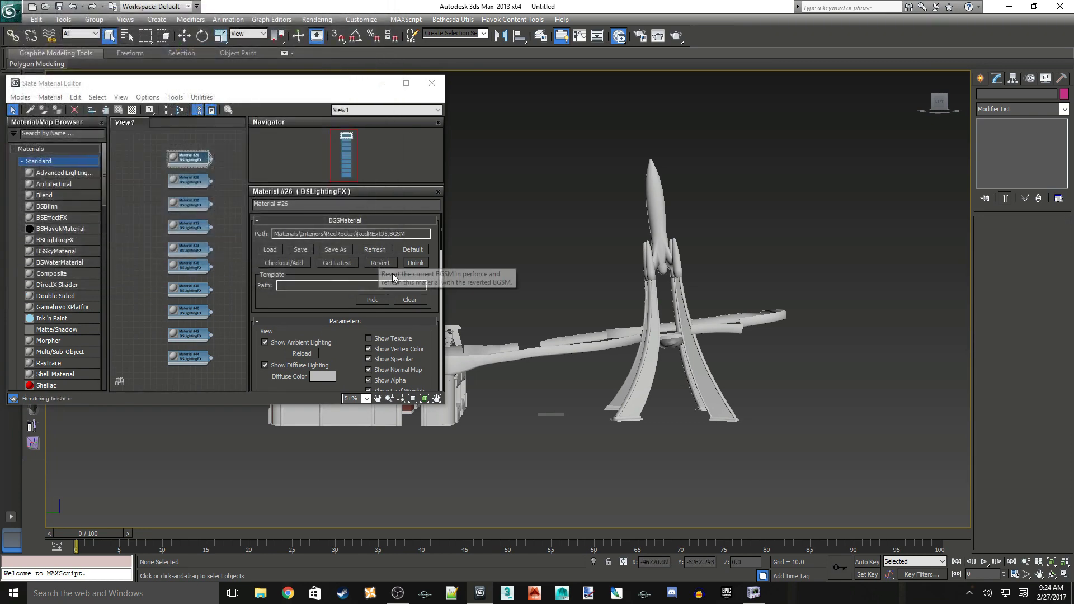
- Enable Show Texture on Material #26 and assign the material to the rocket mesh
{"action": "left_click", "coordinate": [368, 338]}
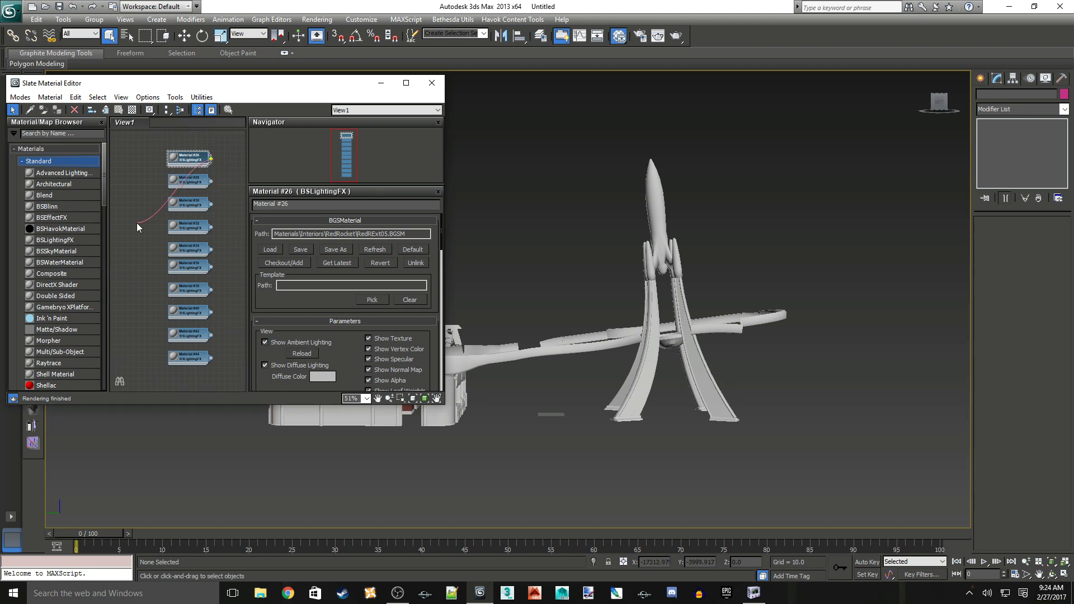
{"action": "left_click_drag", "start_coordinate": [137, 223], "coordinate": [657, 207]}
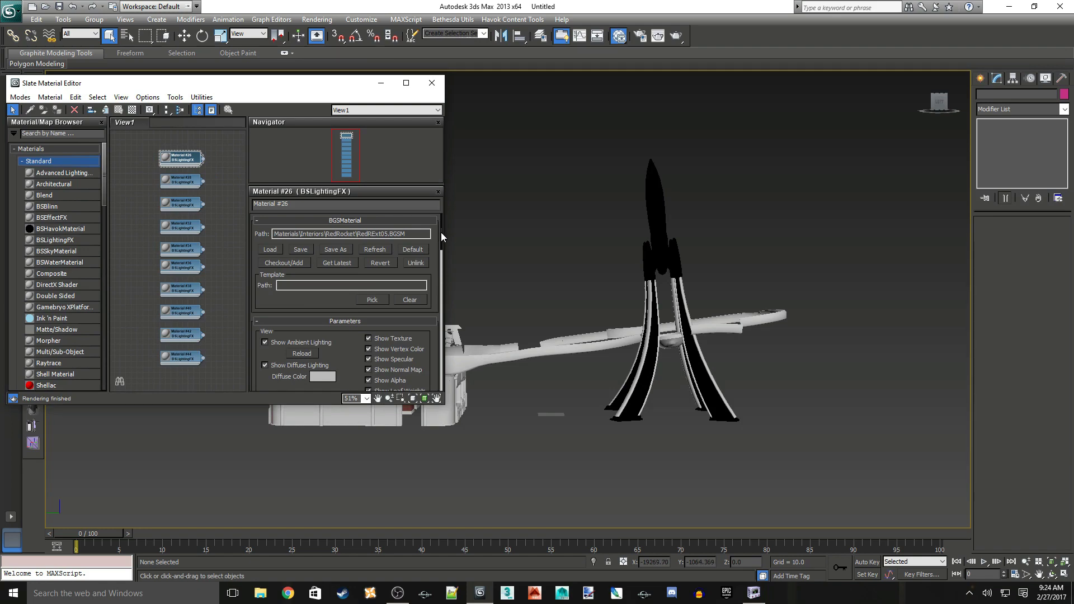
- Enable the Diffuse Texture map of Material #26 and load RedRExt_05_D.DDS from the RedRocket textures folder
{"action": "left_click_drag", "start_coordinate": [440, 232], "coordinate": [444, 378]}
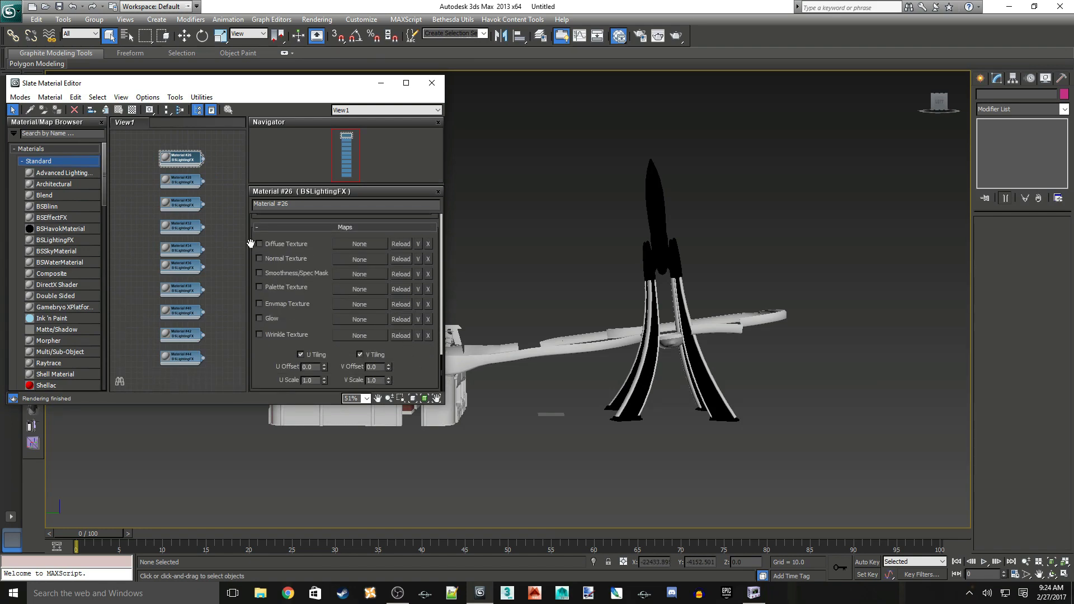
{"action": "left_click", "coordinate": [368, 242]}
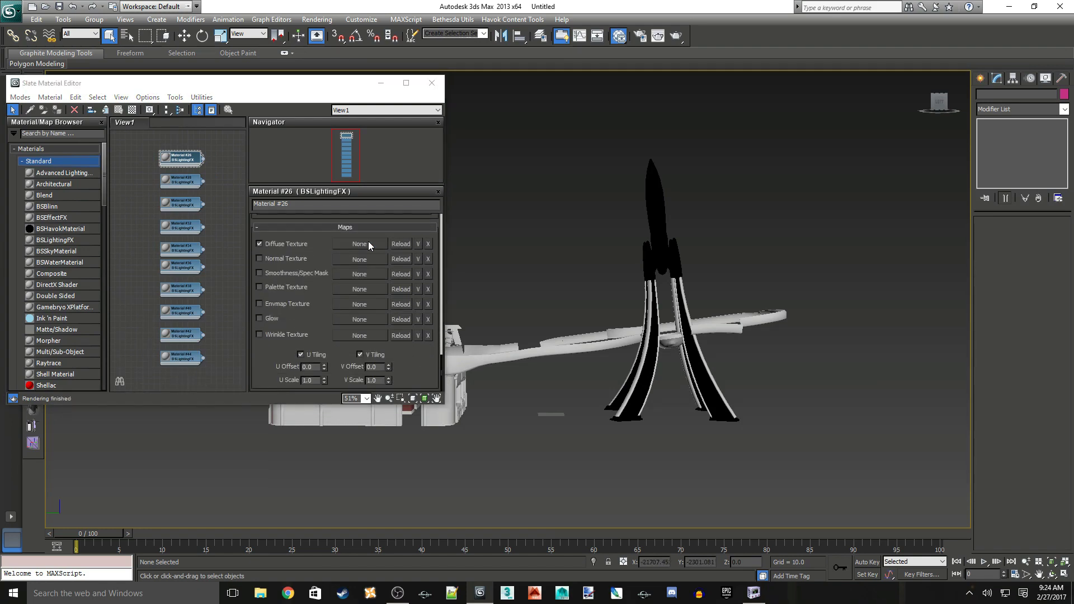
{"action": "scroll", "coordinate": [317, 234], "scroll_direction": "down", "scroll_amount": 5}
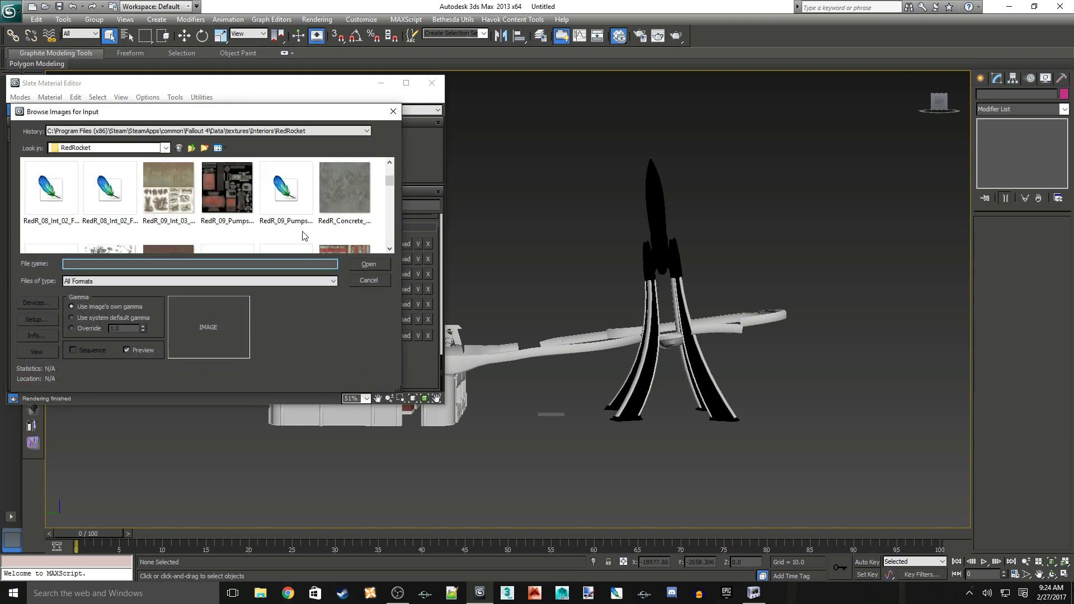
{"action": "scroll", "coordinate": [303, 235], "scroll_direction": "down", "scroll_amount": 4}
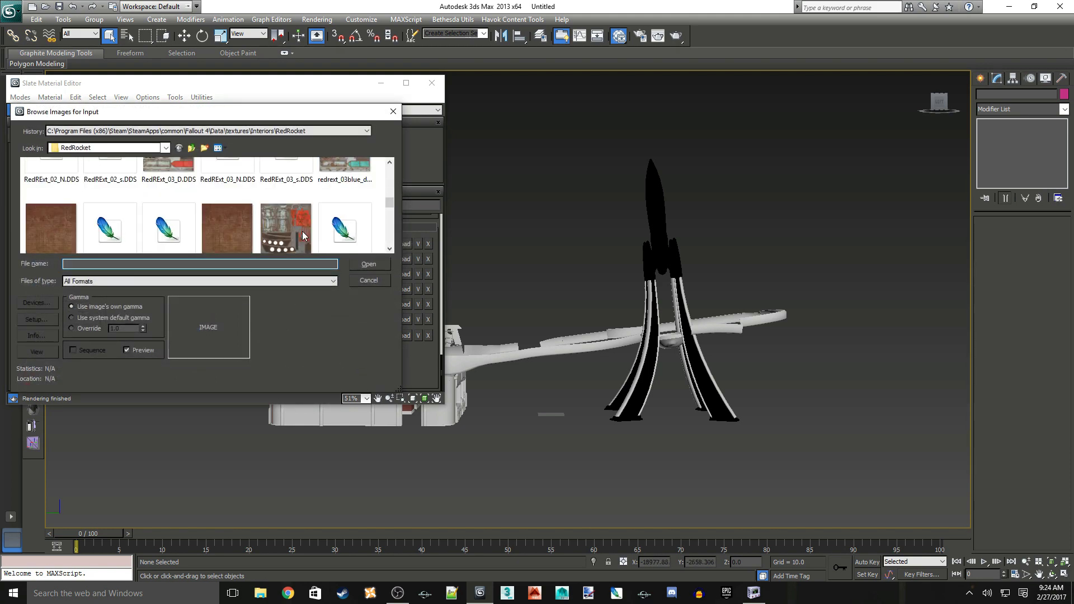
{"action": "scroll", "coordinate": [303, 235], "scroll_direction": "up", "scroll_amount": 1}
{"action": "left_click", "coordinate": [282, 184]}
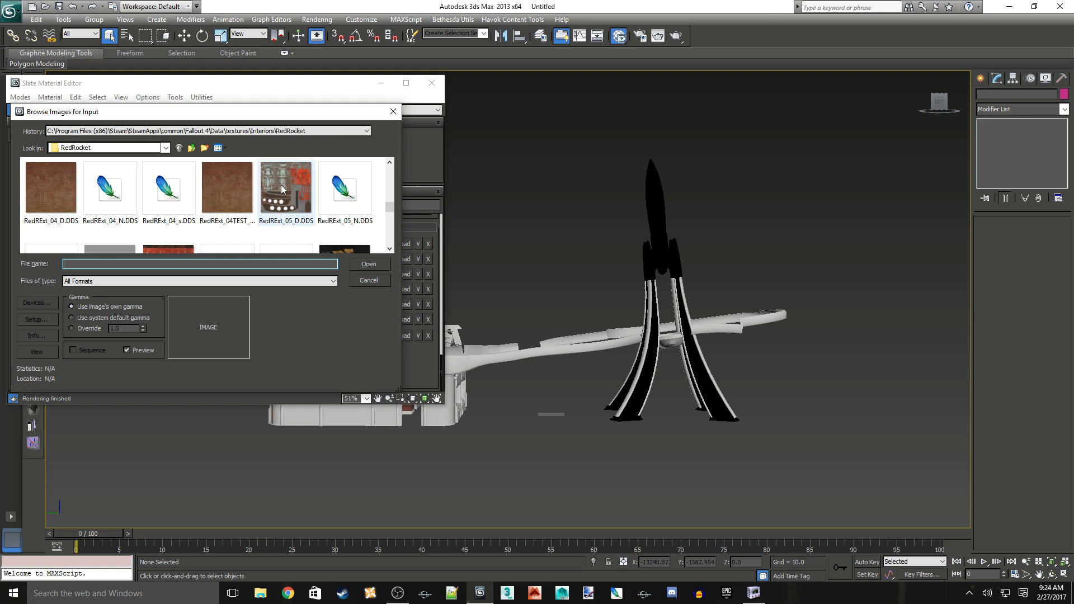
{"action": "left_click", "coordinate": [368, 264]}
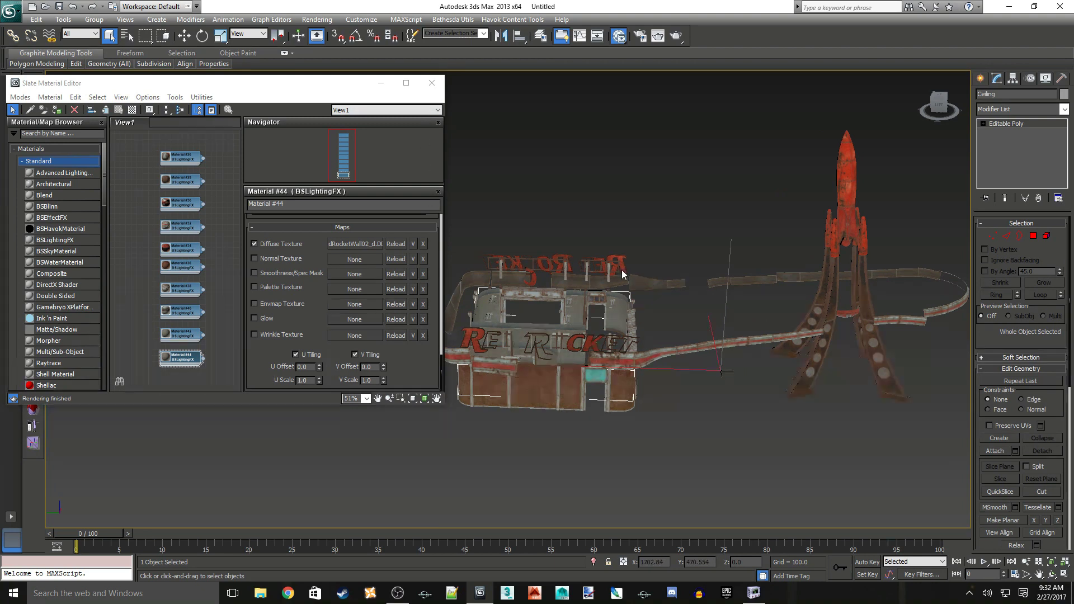
- Select the Trim mesh, inspect the textured building around its doorway and close the Slate Material Editor
{"action": "left_click", "coordinate": [598, 375]}
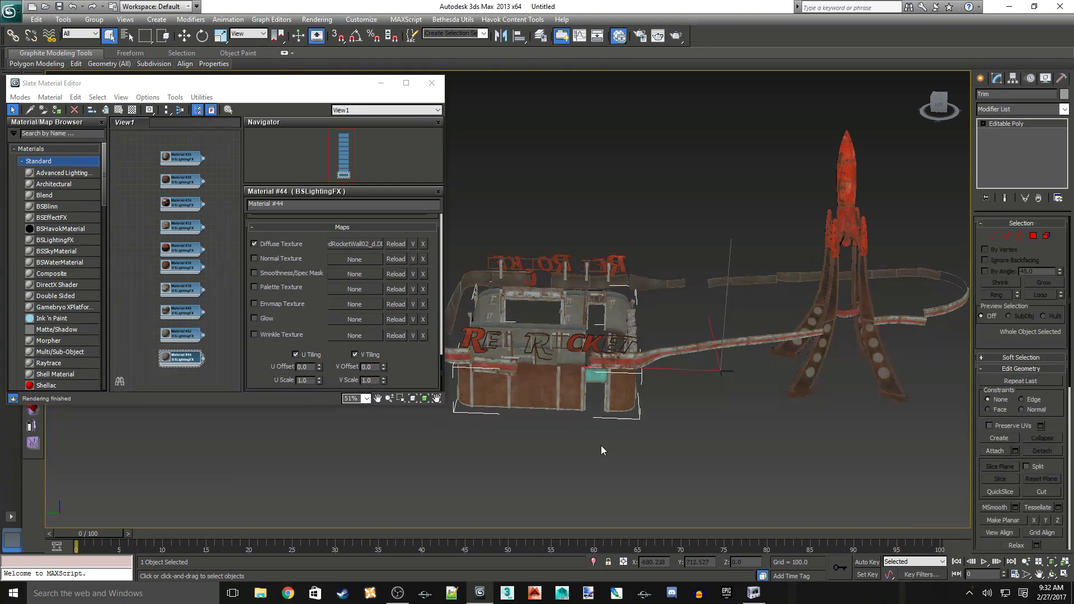
{"action": "key", "text": "z"}
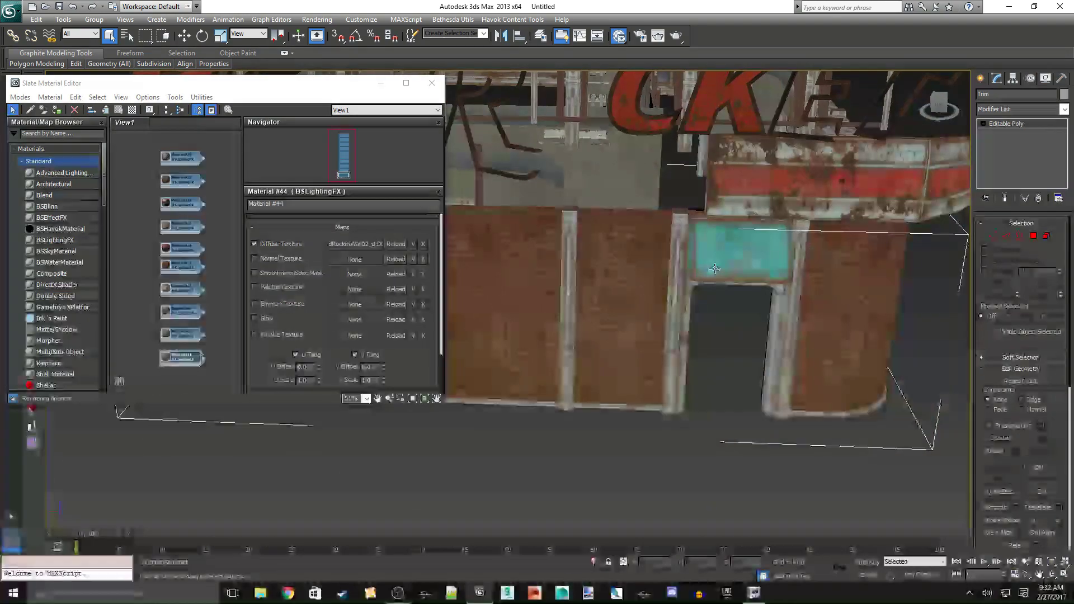
{"action": "middle_click_drag", "start_coordinate": [914, 322], "coordinate": [911, 294], "text": "alt"}
{"action": "scroll", "coordinate": [778, 272], "scroll_direction": "down", "scroll_amount": 5}
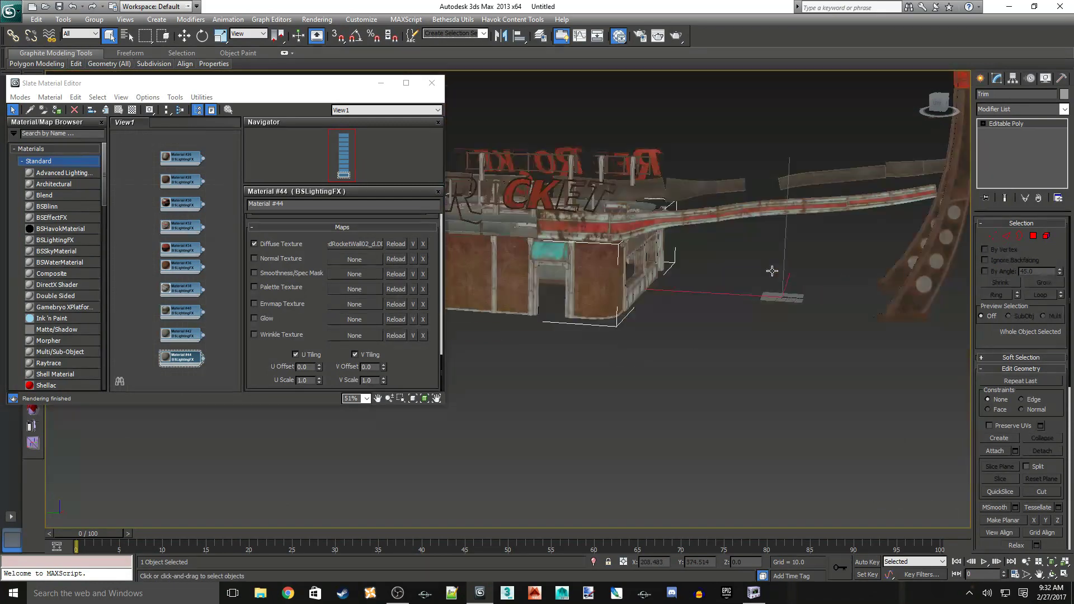
{"action": "scroll", "coordinate": [649, 295], "scroll_direction": "up", "scroll_amount": 4}
{"action": "mouse_move", "coordinate": [650, 295]}
{"action": "middle_mouse_down", "text": "alt"}
{"action": "mouse_move", "coordinate": [626, 282]}
{"action": "mouse_move", "coordinate": [636, 276]}
{"action": "mouse_move", "coordinate": [630, 286]}
{"action": "mouse_move", "coordinate": [640, 285]}
{"action": "mouse_move", "coordinate": [695, 375]}
{"action": "mouse_move", "coordinate": [716, 320]}
{"action": "mouse_move", "coordinate": [676, 256]}
{"action": "mouse_move", "coordinate": [648, 264]}
{"action": "mouse_move", "coordinate": [636, 281]}
{"action": "mouse_move", "coordinate": [645, 289]}
{"action": "middle_mouse_up", "text": "alt"}
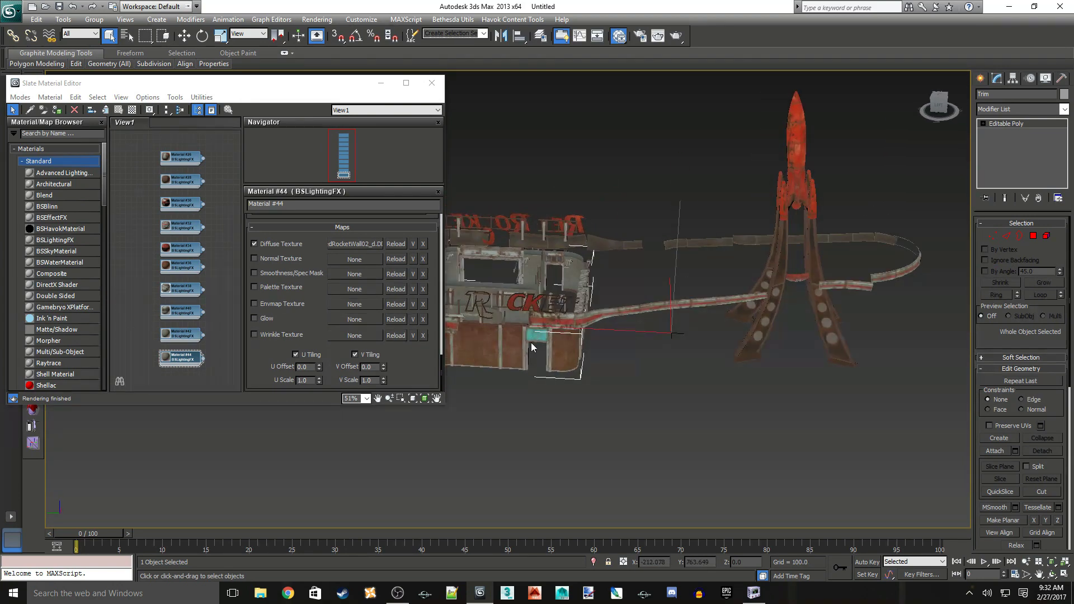
{"action": "left_click", "coordinate": [430, 84]}
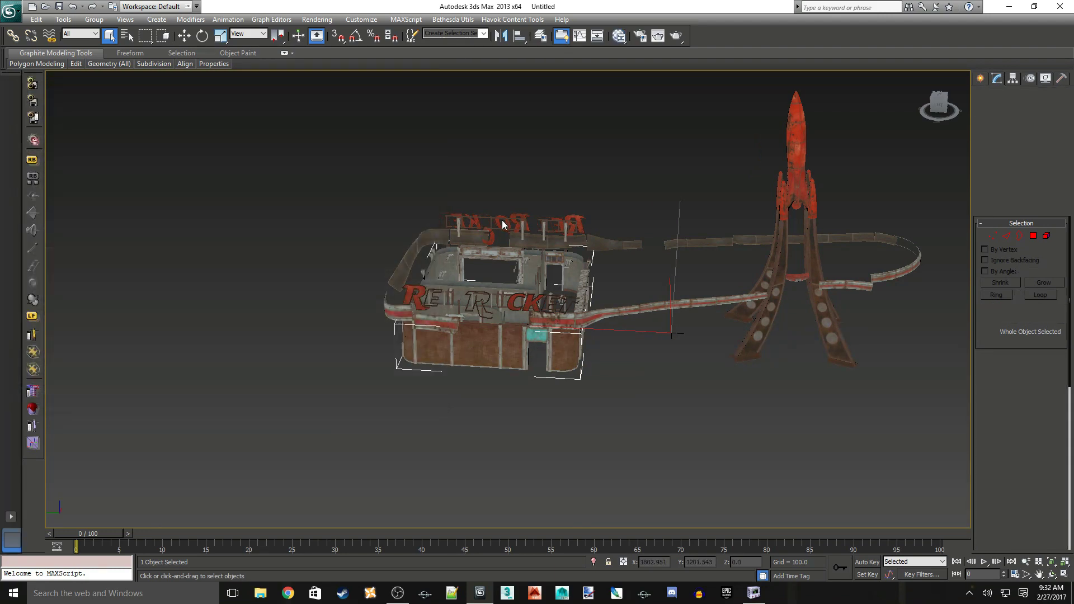
- Clone the Rocket mesh as an independent copy named C_Rocket
{"action": "mouse_move", "coordinate": [612, 254]}
{"action": "middle_mouse_down", "text": "alt"}
{"action": "mouse_move", "coordinate": [599, 280]}
{"action": "mouse_move", "coordinate": [606, 272]}
{"action": "middle_mouse_up", "text": "alt"}
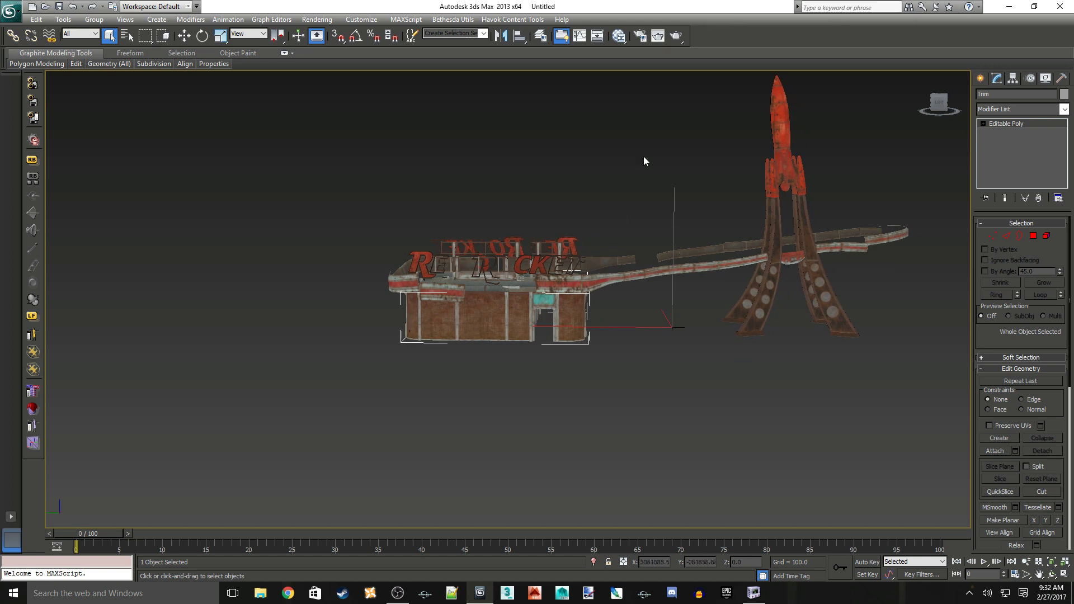
{"action": "middle_click_drag", "start_coordinate": [643, 161], "coordinate": [552, 240]}
{"action": "left_click", "coordinate": [703, 228]}
{"action": "left_click", "coordinate": [687, 203]}
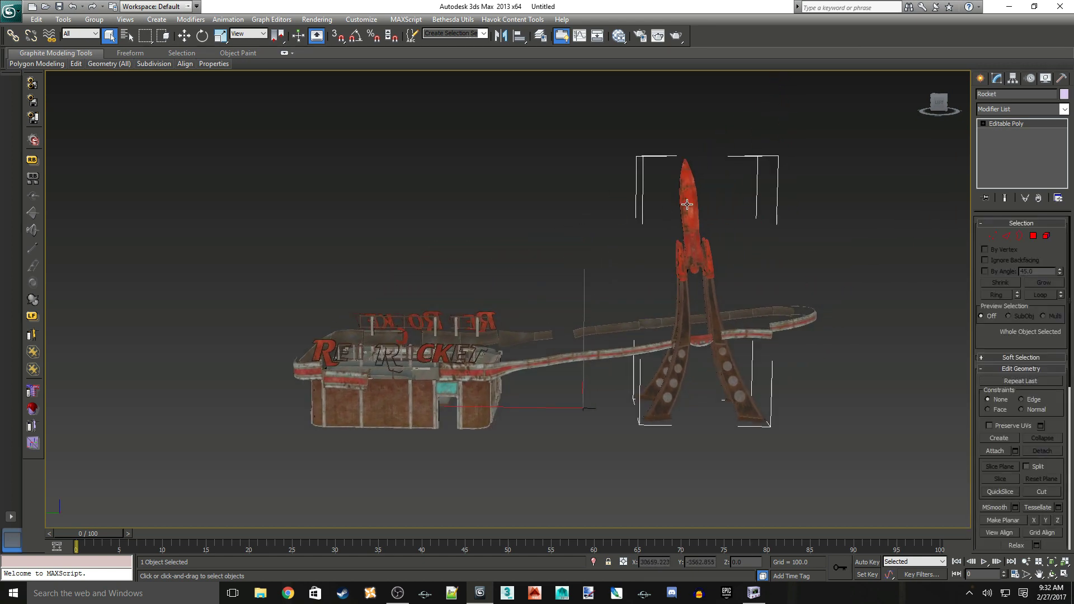
{"action": "right_click", "coordinate": [687, 203]}
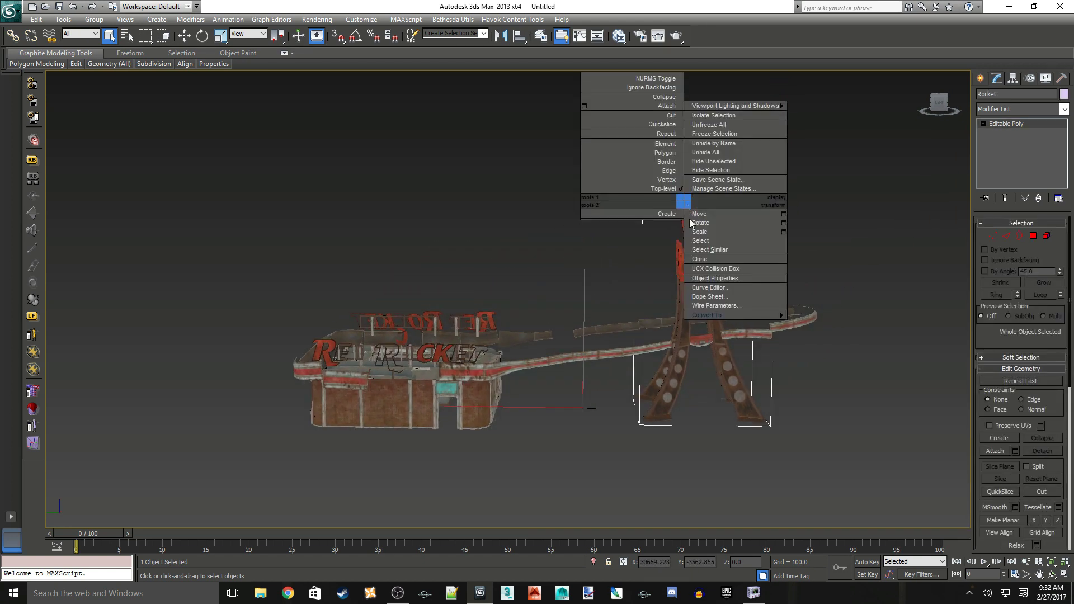
{"action": "left_click", "coordinate": [706, 261]}
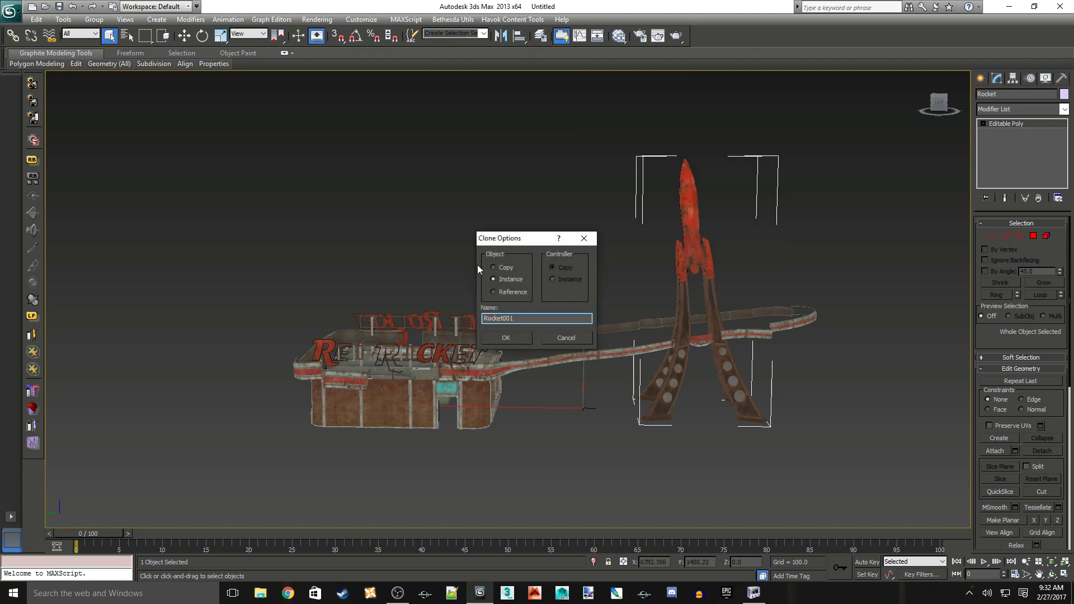
{"action": "left_click", "coordinate": [493, 267]}
{"action": "type", "text": "C_"}
{"action": "left_click", "coordinate": [506, 338]}
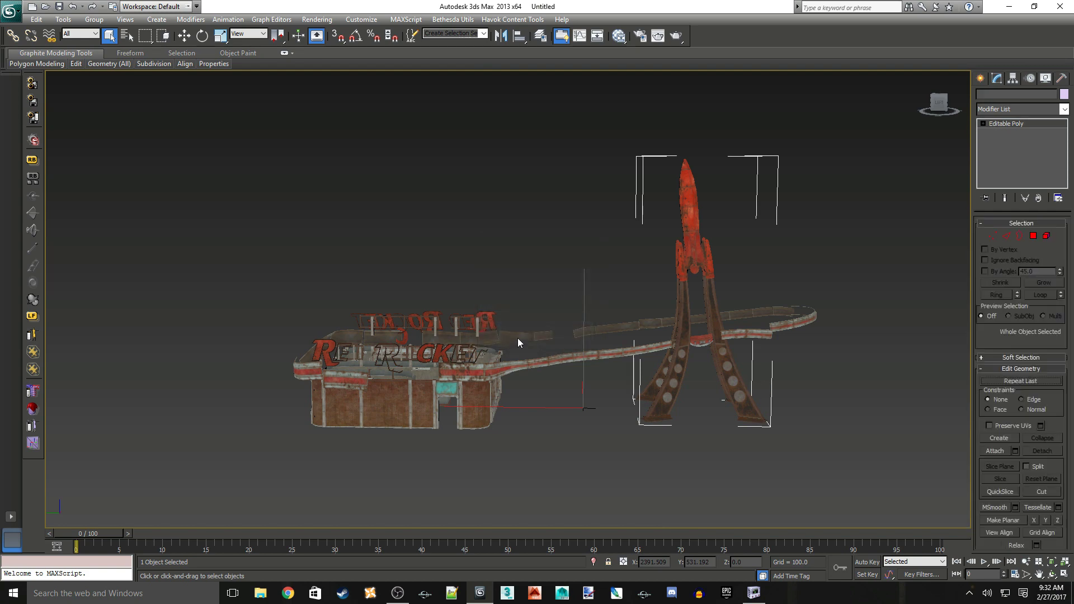
- Clone the Supports mesh as C_Supports
{"action": "left_click", "coordinate": [670, 370]}
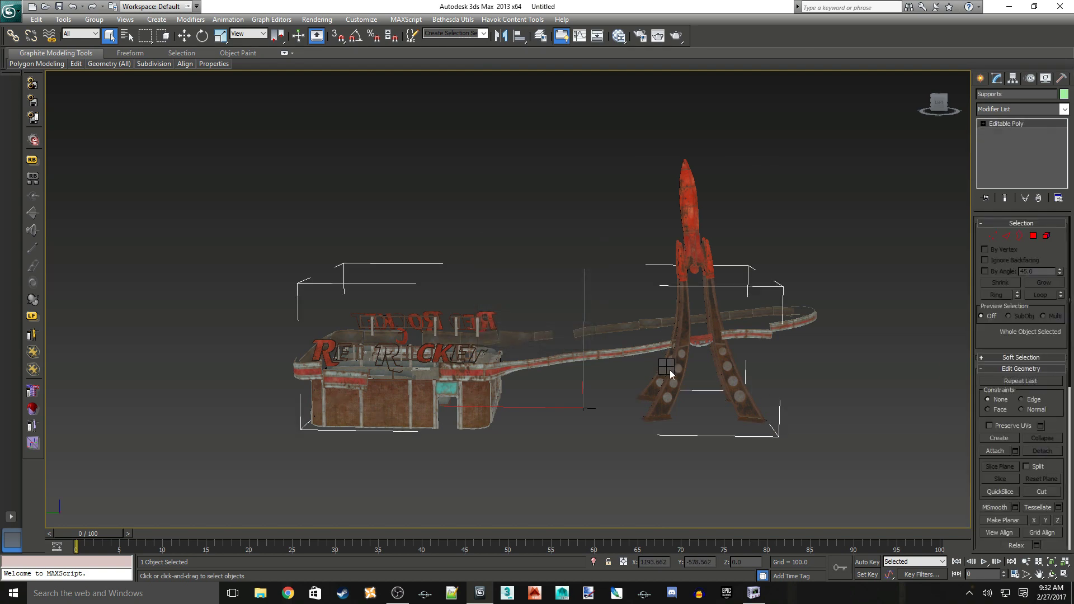
{"action": "right_click", "coordinate": [670, 370]}
{"action": "left_click", "coordinate": [682, 424]}
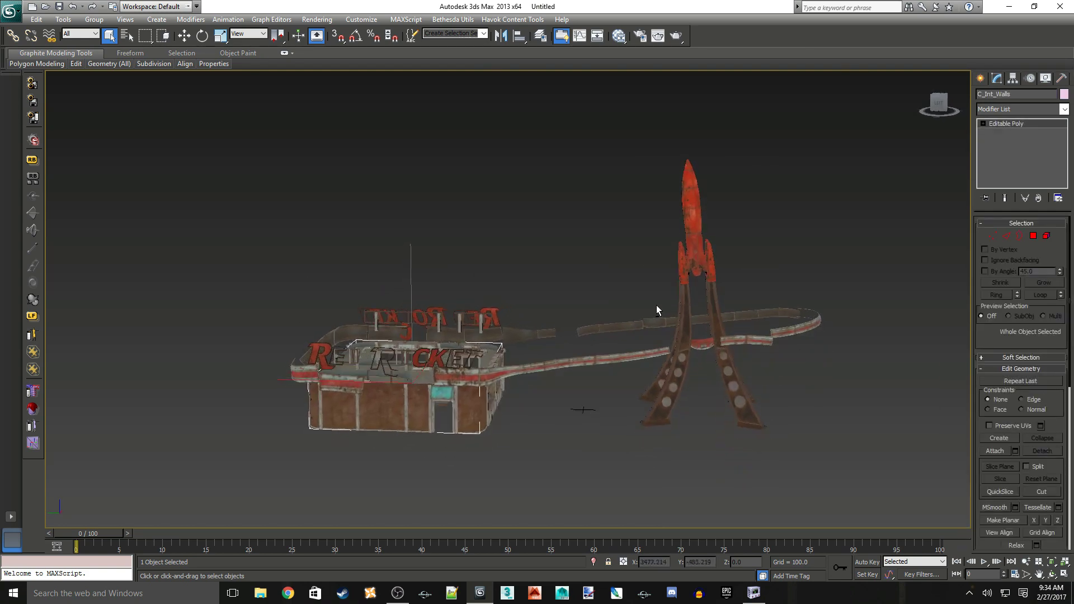
- Review the original meshes and their C_ copies listed in layer 0 (default) of the layer manager
{"action": "left_click", "coordinate": [540, 35]}
{"action": "left_click", "coordinate": [517, 112]}
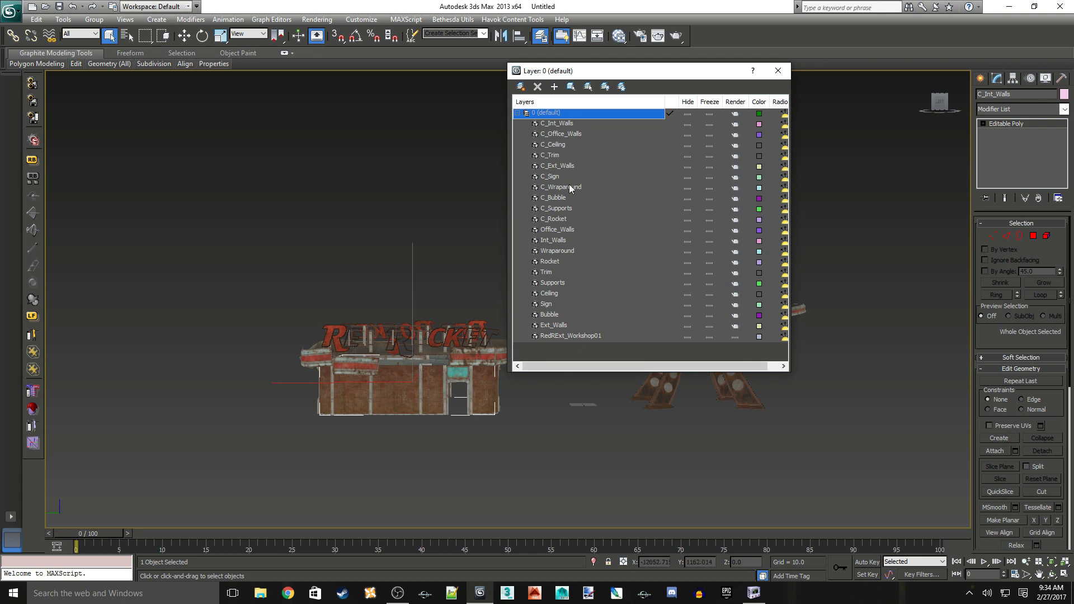
{"action": "left_click", "coordinate": [780, 70]}
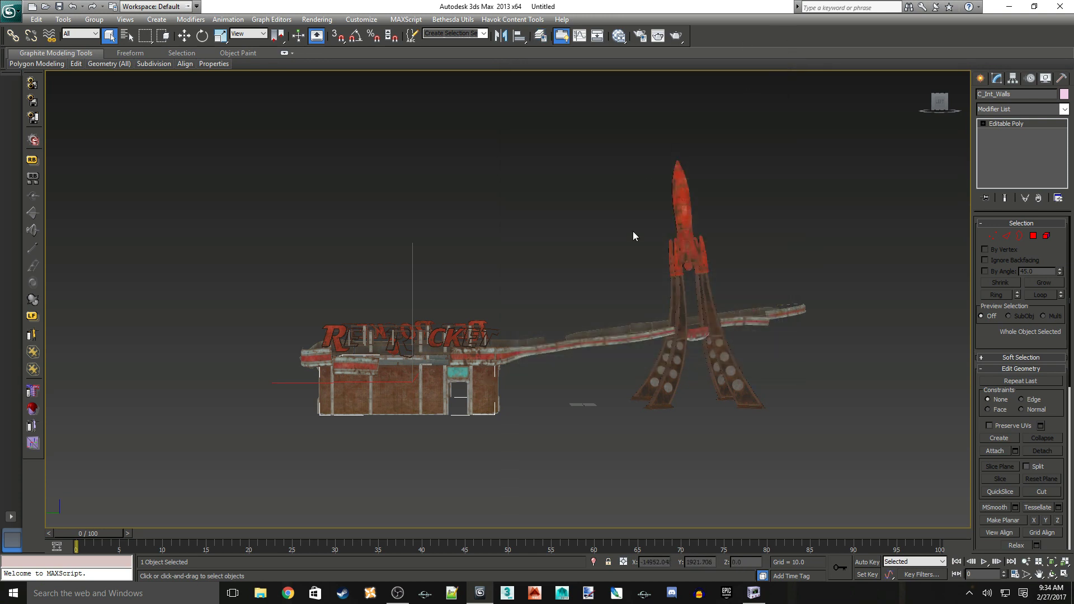
- Select Rocket together with C_Rocket and create a Havok rigid body with proxy, parenting the collision shape to Rocket
{"action": "left_click", "coordinate": [685, 197]}
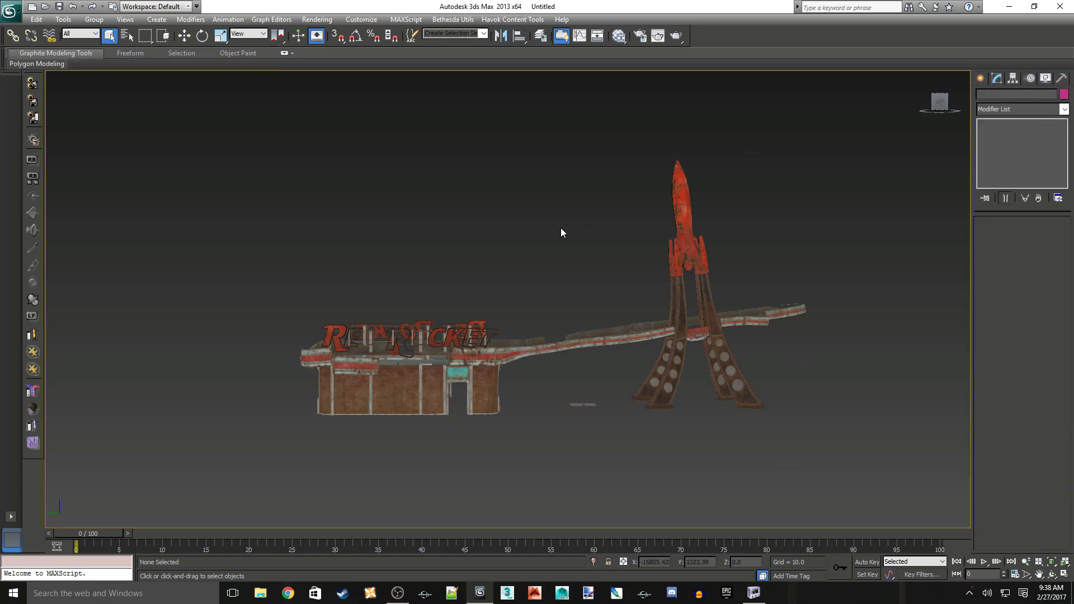
{"action": "left_click", "coordinate": [677, 196]}
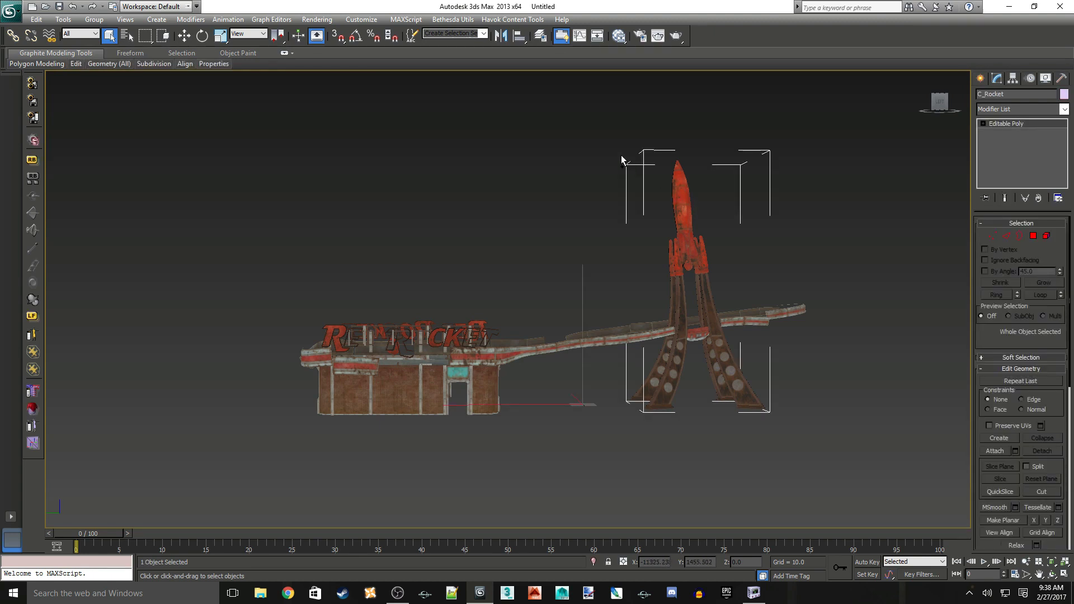
{"action": "left_click_drag", "start_coordinate": [713, 203], "coordinate": [713, 203]}
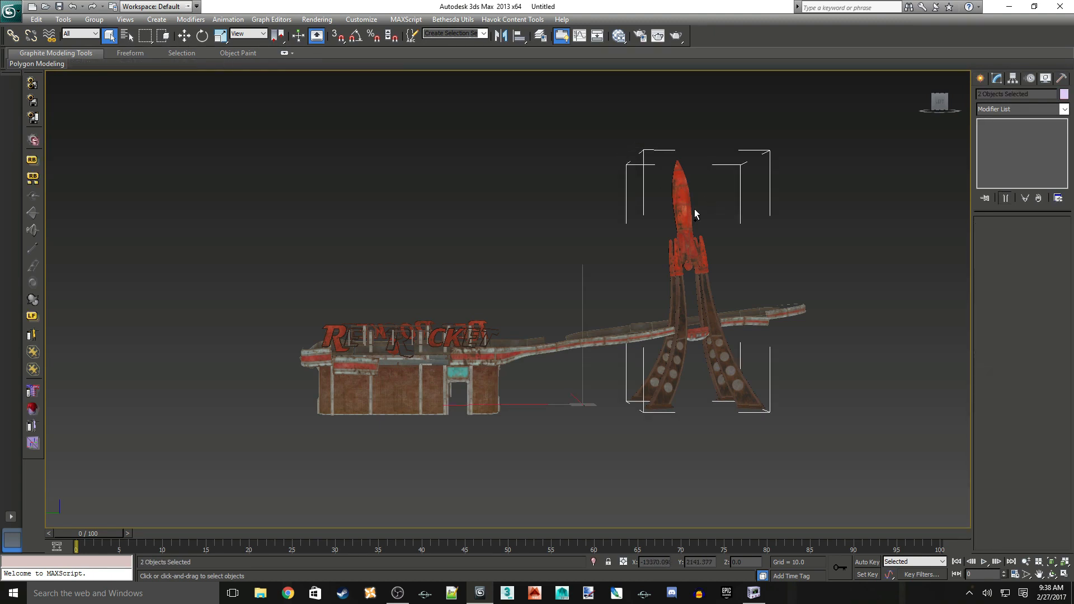
{"action": "left_click", "coordinate": [518, 21]}
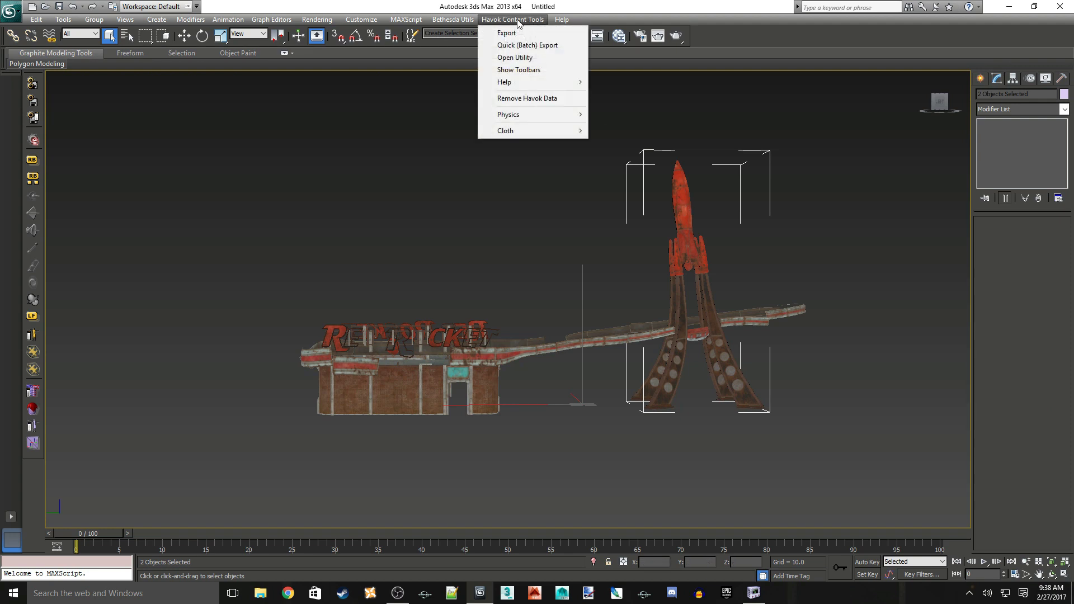
{"action": "mouse_move", "coordinate": [512, 116]}
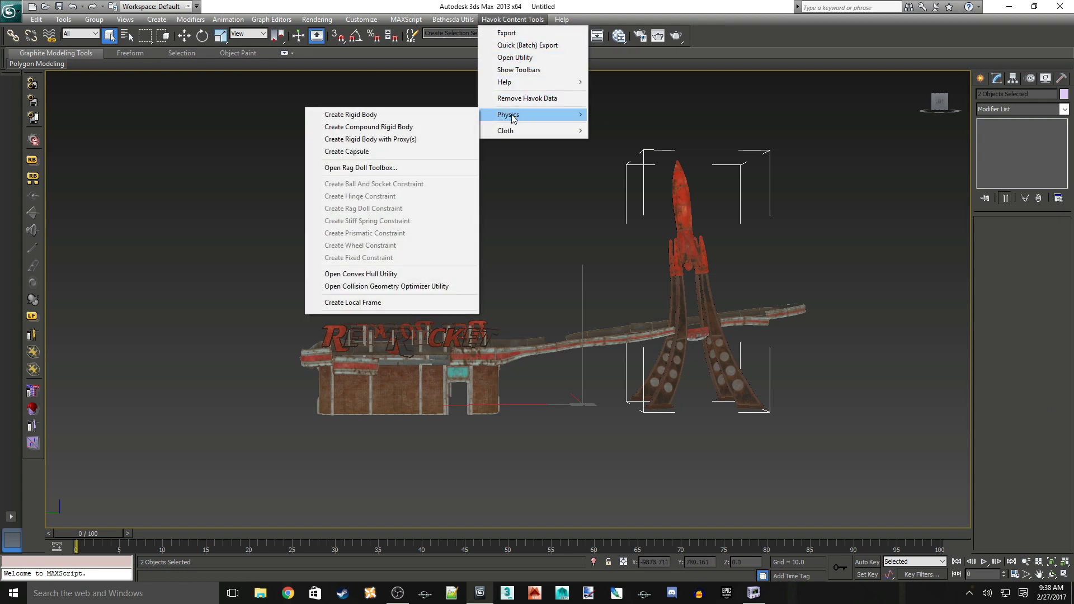
{"action": "left_click", "coordinate": [386, 141]}
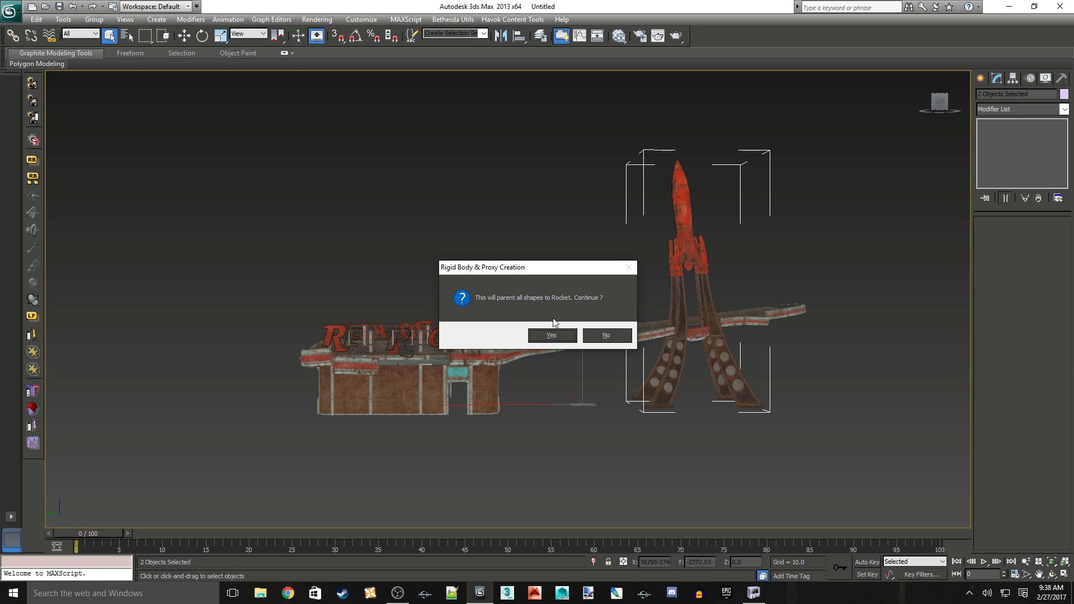
{"action": "left_click", "coordinate": [553, 336]}
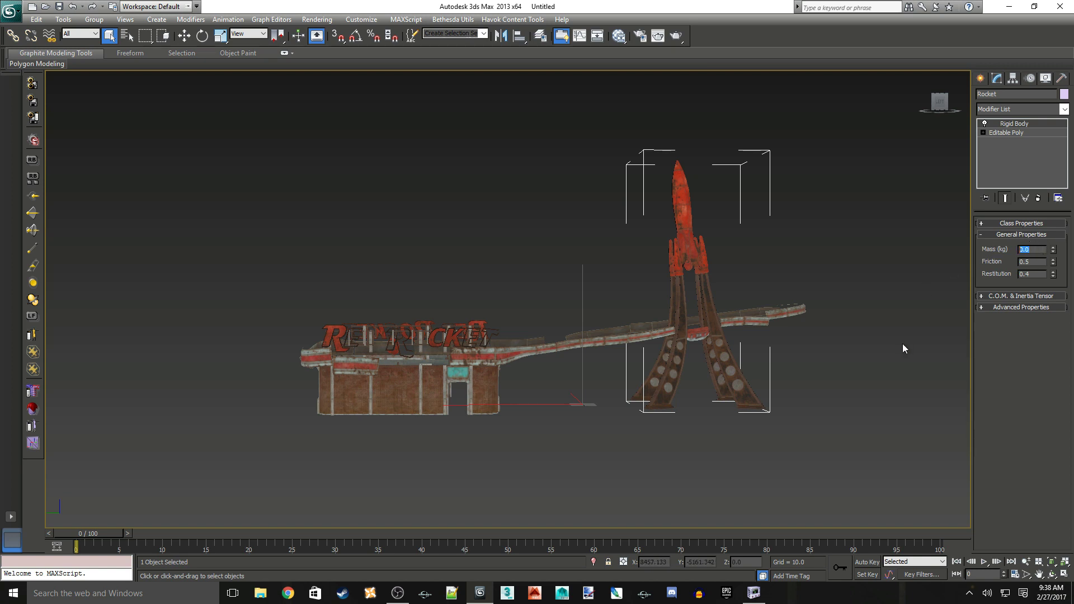
- Set the Rocket rigid body's mass to 60 kg and change C_Rocket's shape type to Mesh
{"action": "type", "text": "60"}
{"action": "left_click", "coordinate": [669, 194]}
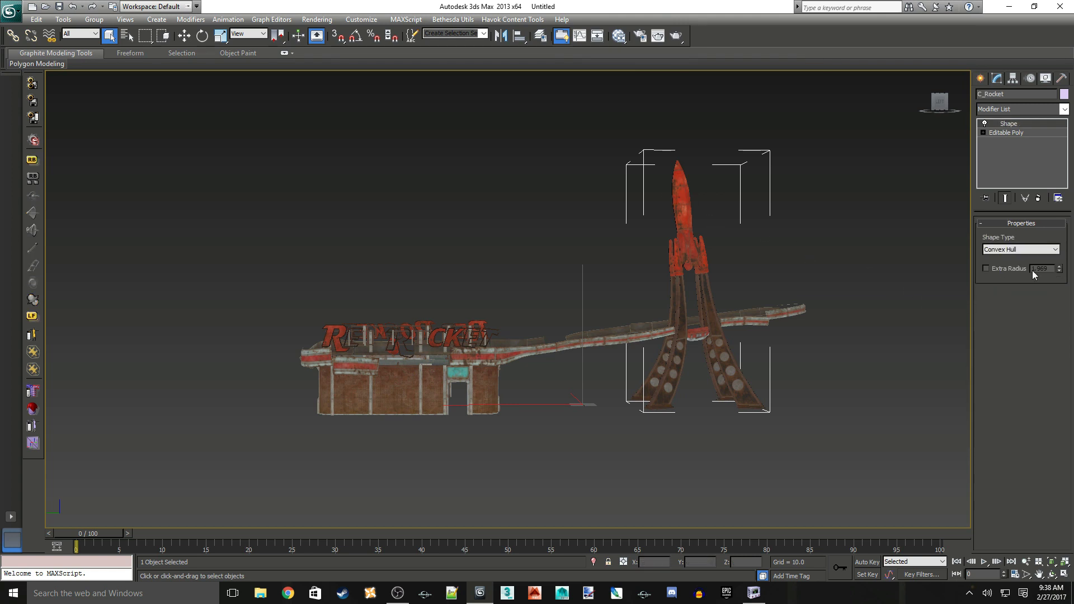
{"action": "left_click", "coordinate": [1003, 250]}
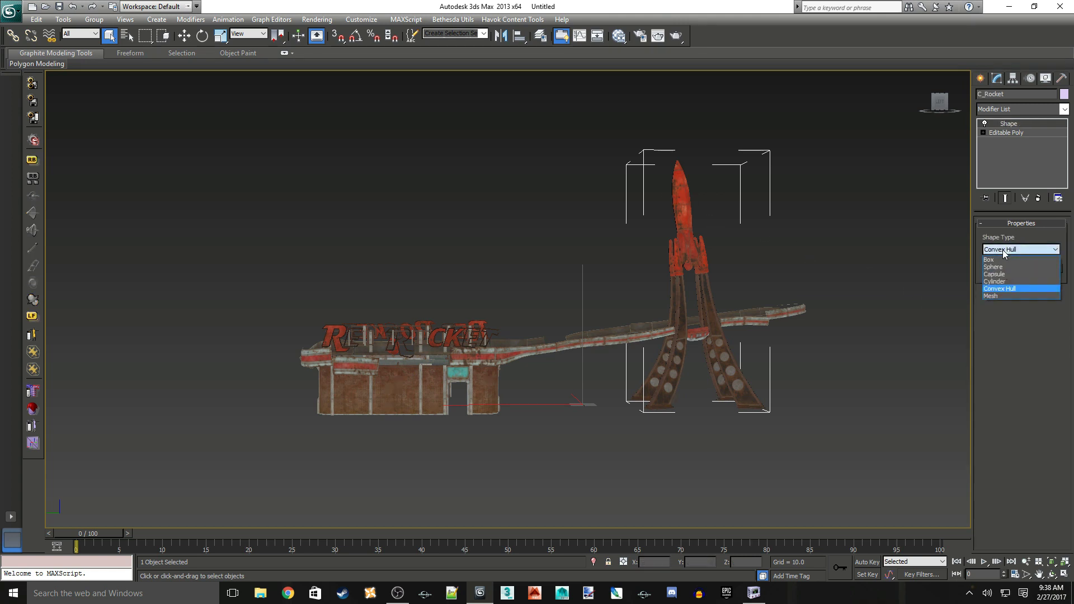
{"action": "left_click", "coordinate": [998, 297]}
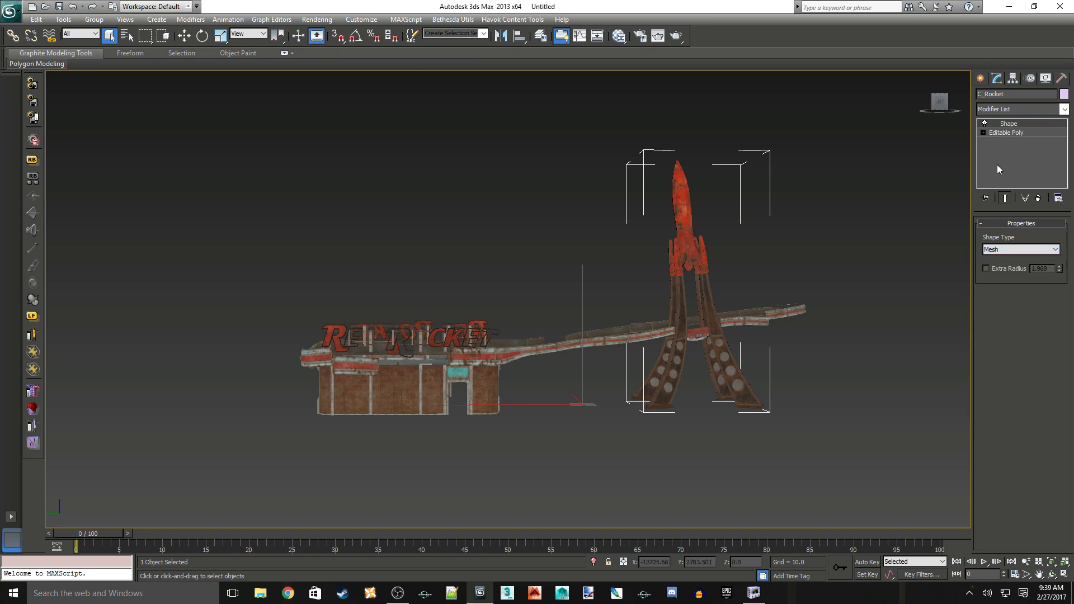
- Open the CollisionGroup utility for C_Rocket
{"action": "left_click", "coordinate": [1062, 79]}
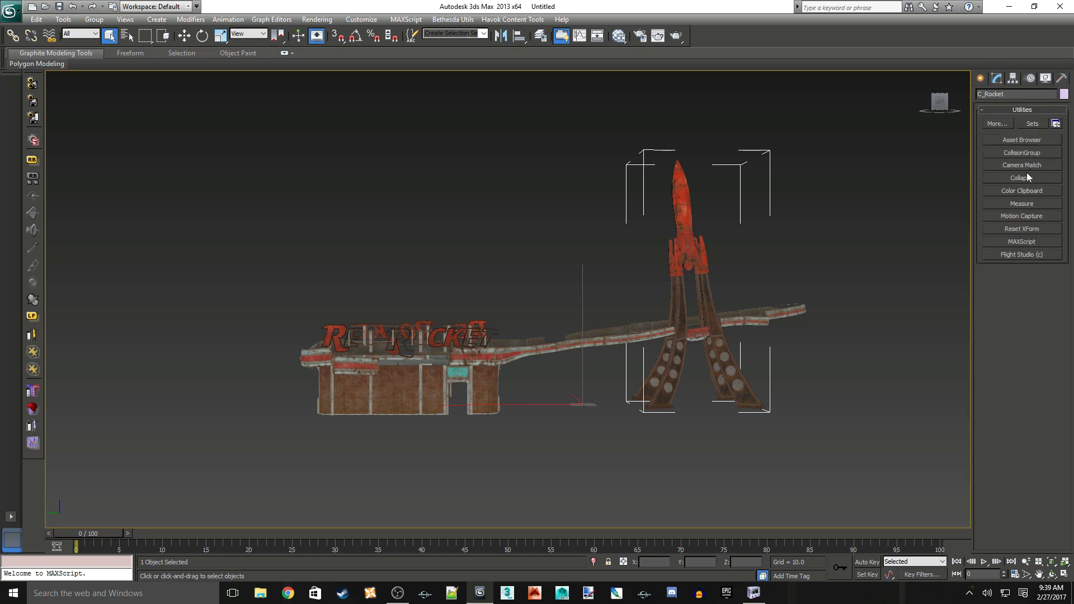
{"action": "left_click", "coordinate": [1015, 153]}
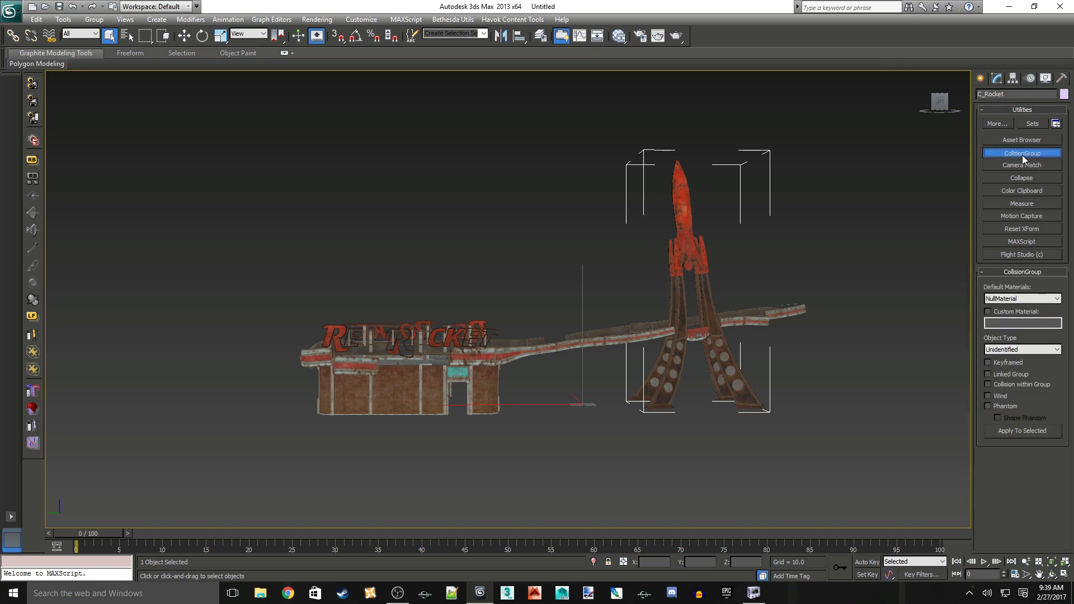
{"action": "left_click", "coordinate": [988, 123]}
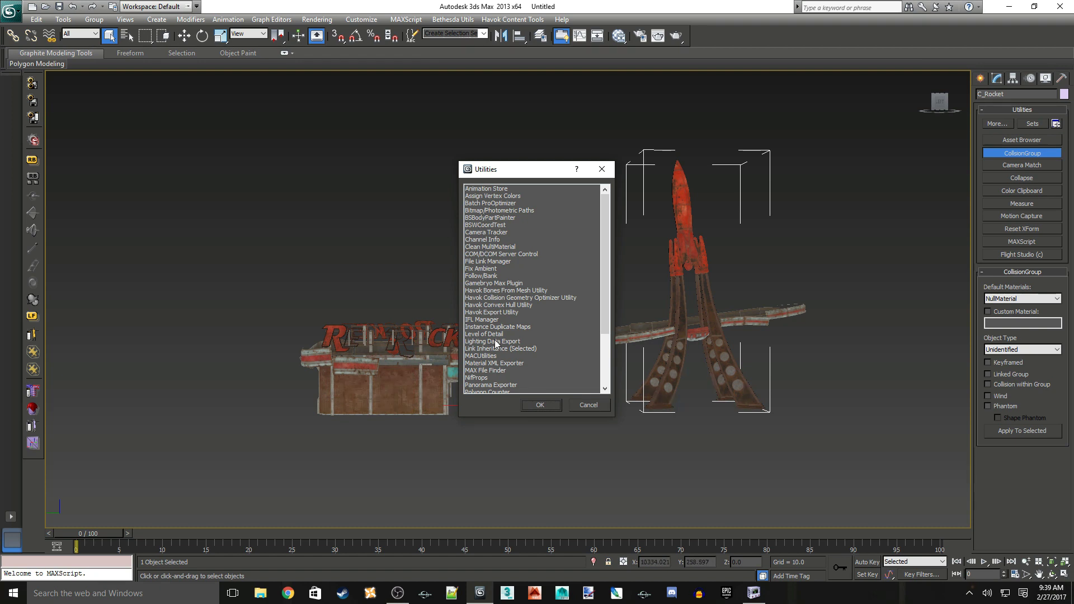
{"action": "scroll", "coordinate": [495, 350], "scroll_direction": "down", "scroll_amount": 1}
{"action": "scroll", "coordinate": [495, 351], "scroll_direction": "down", "scroll_amount": 5}
{"action": "scroll", "coordinate": [494, 348], "scroll_direction": "up", "scroll_amount": 6}
{"action": "scroll", "coordinate": [480, 293], "scroll_direction": "down", "scroll_amount": 4}
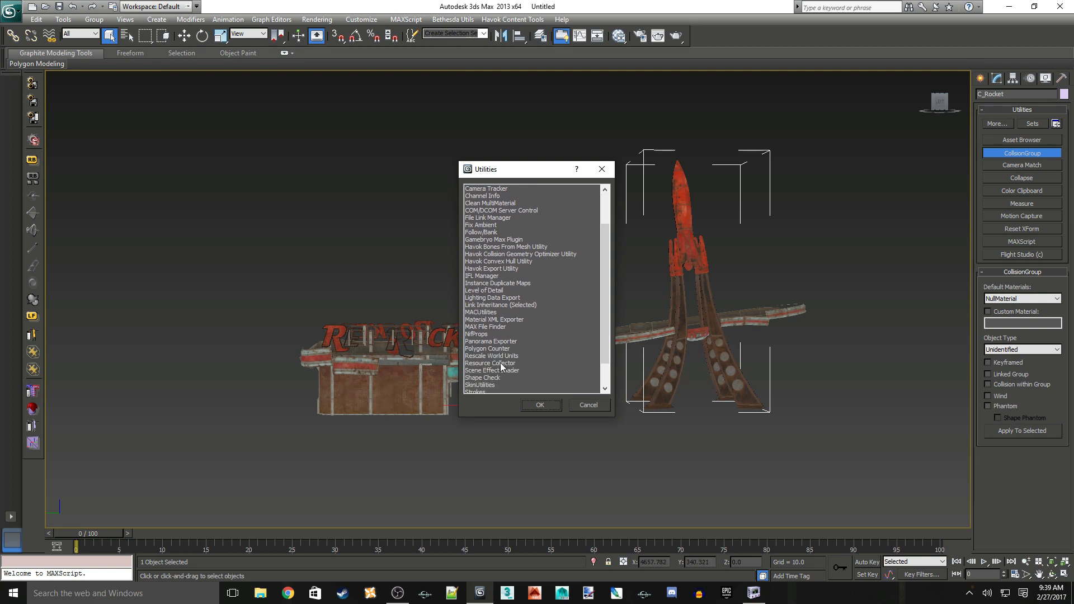
{"action": "left_click", "coordinate": [600, 404]}
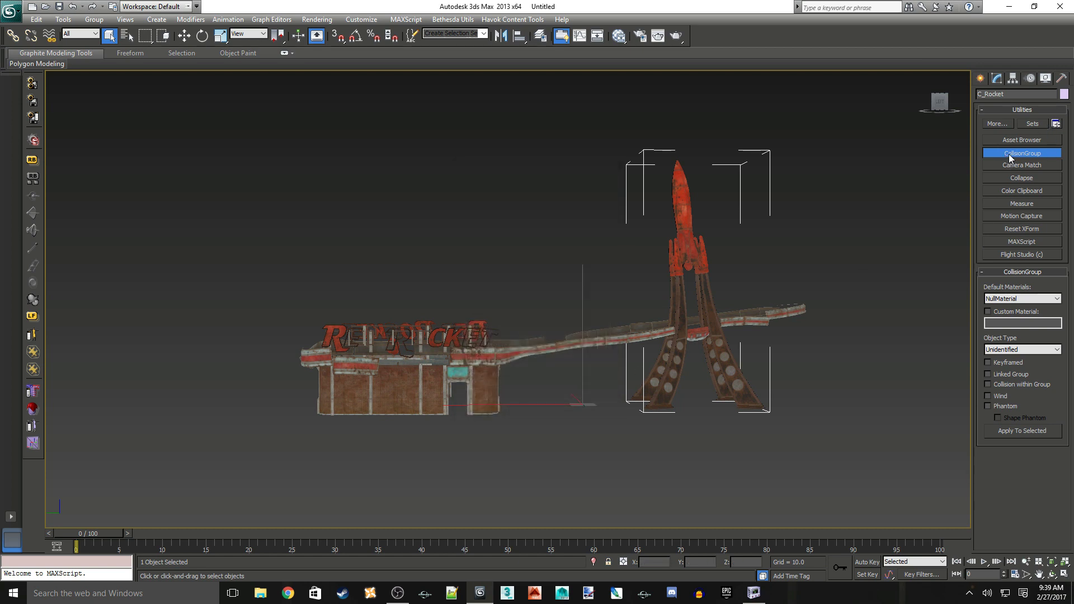
- Apply the MetalHollow collision material and the Static object type to C_Rocket
{"action": "left_click", "coordinate": [1019, 297]}
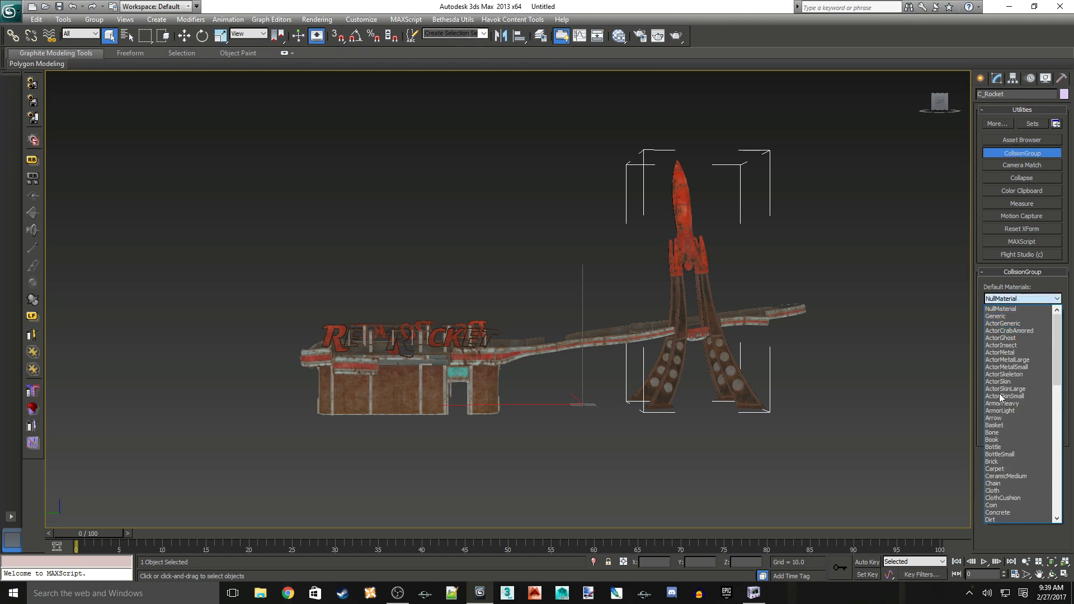
{"action": "scroll", "coordinate": [992, 448], "scroll_direction": "down", "scroll_amount": 4}
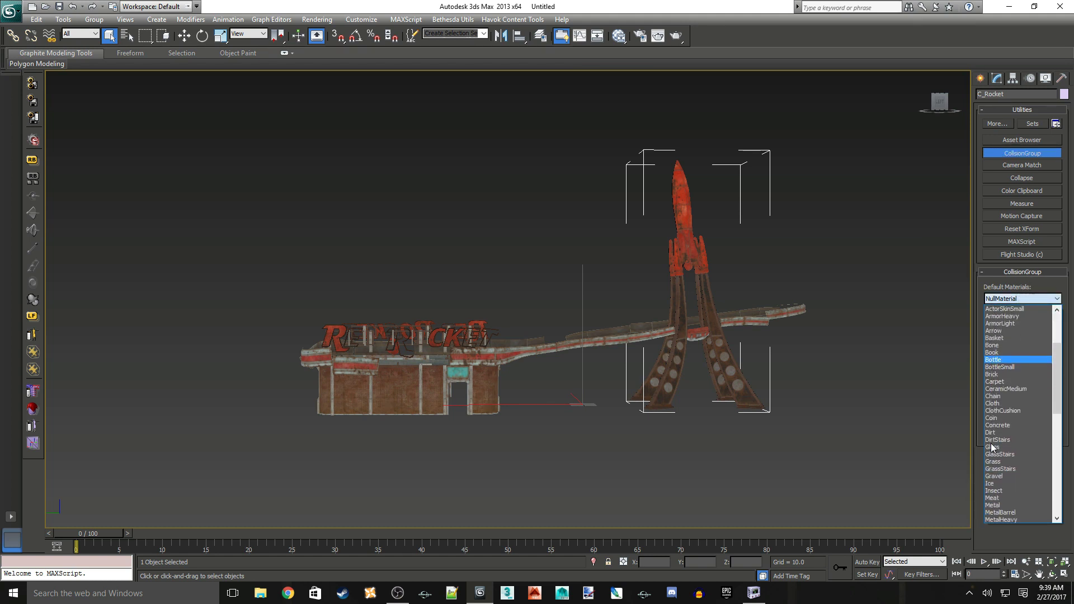
{"action": "scroll", "coordinate": [993, 447], "scroll_direction": "down", "scroll_amount": 2}
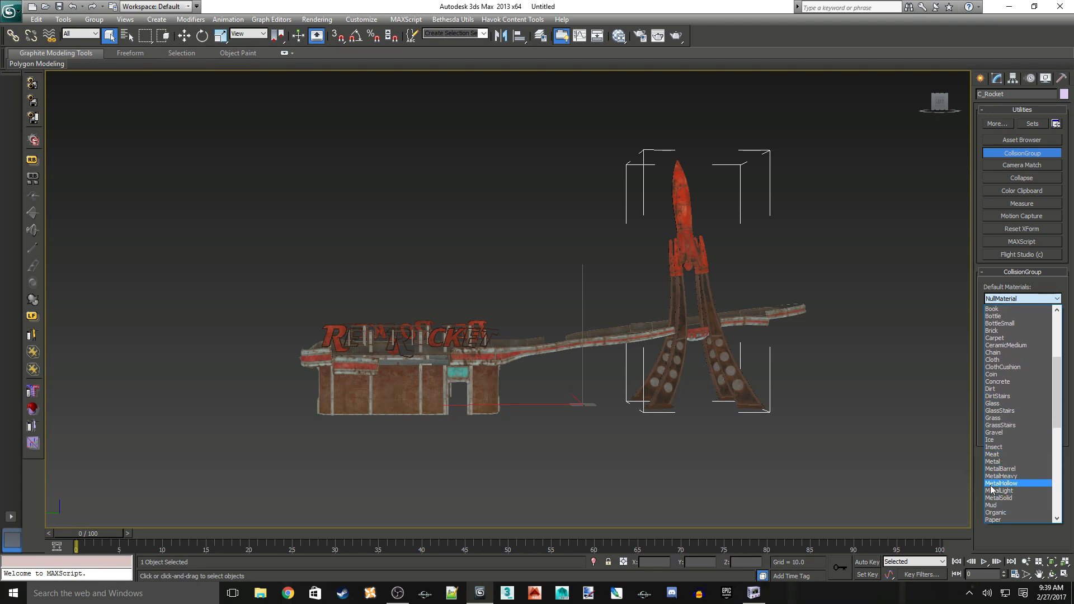
{"action": "left_click", "coordinate": [992, 484]}
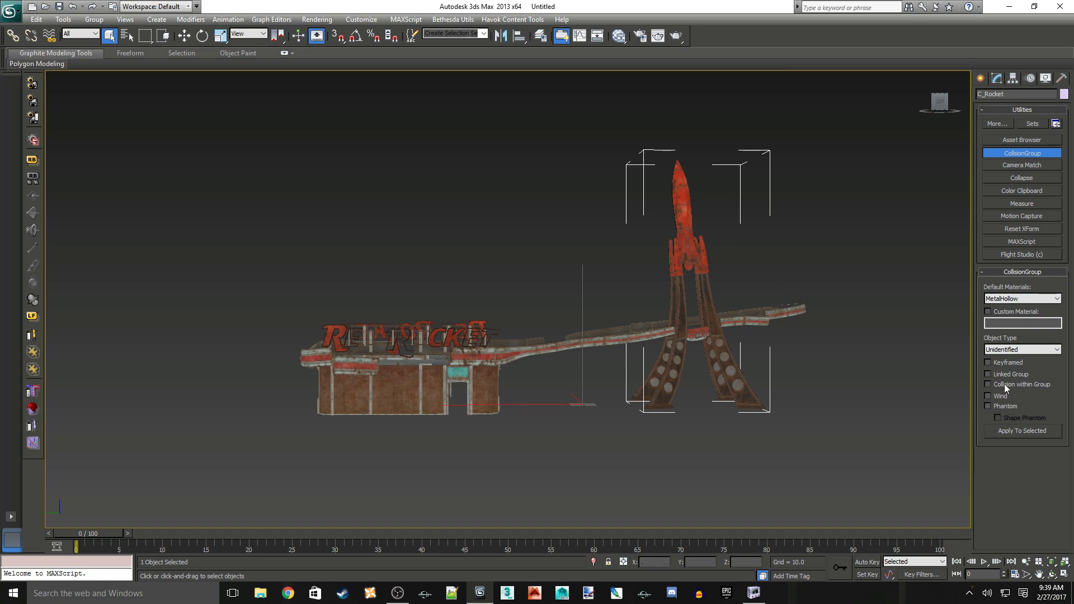
{"action": "left_click", "coordinate": [992, 348]}
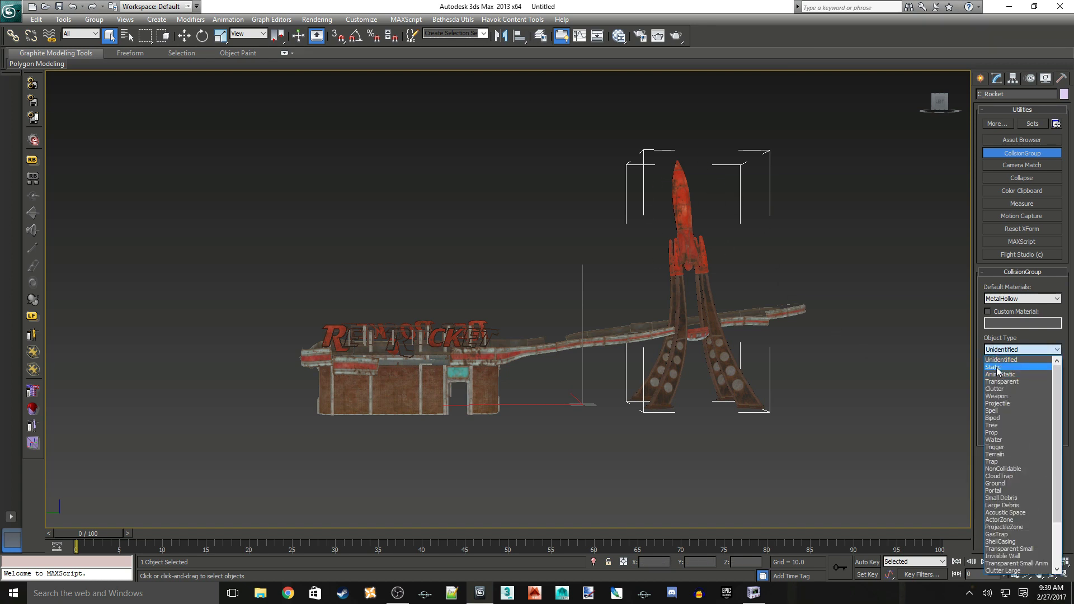
{"action": "left_click", "coordinate": [1001, 371]}
{"action": "left_click", "coordinate": [1003, 432]}
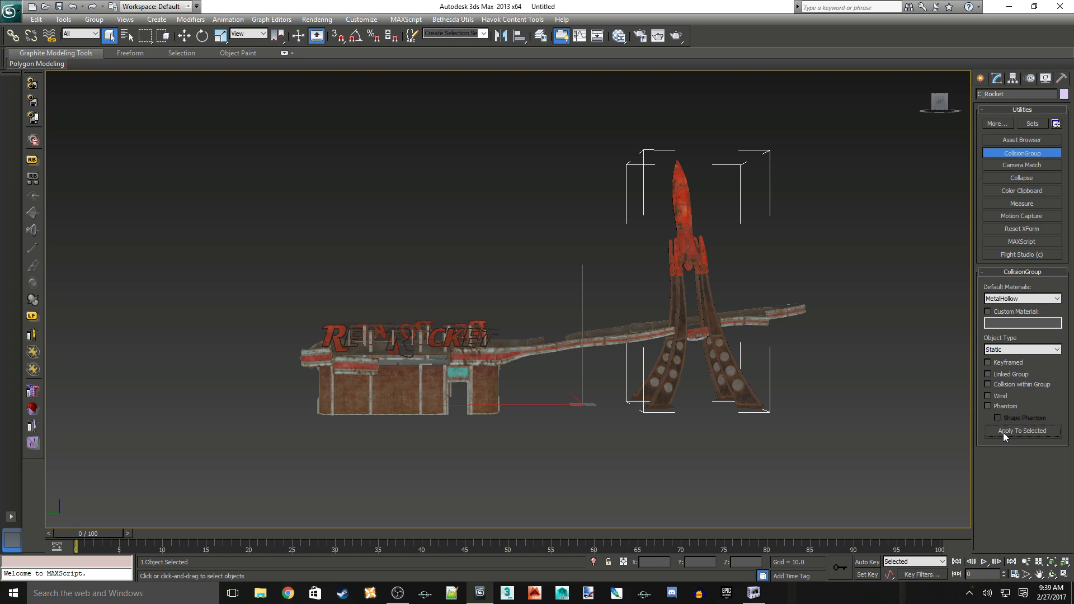
- Select Wraparound together with C_Wraparound and create a Havok rigid body with proxy, parenting the collision shape to Wraparound
{"action": "left_click", "coordinate": [793, 311]}
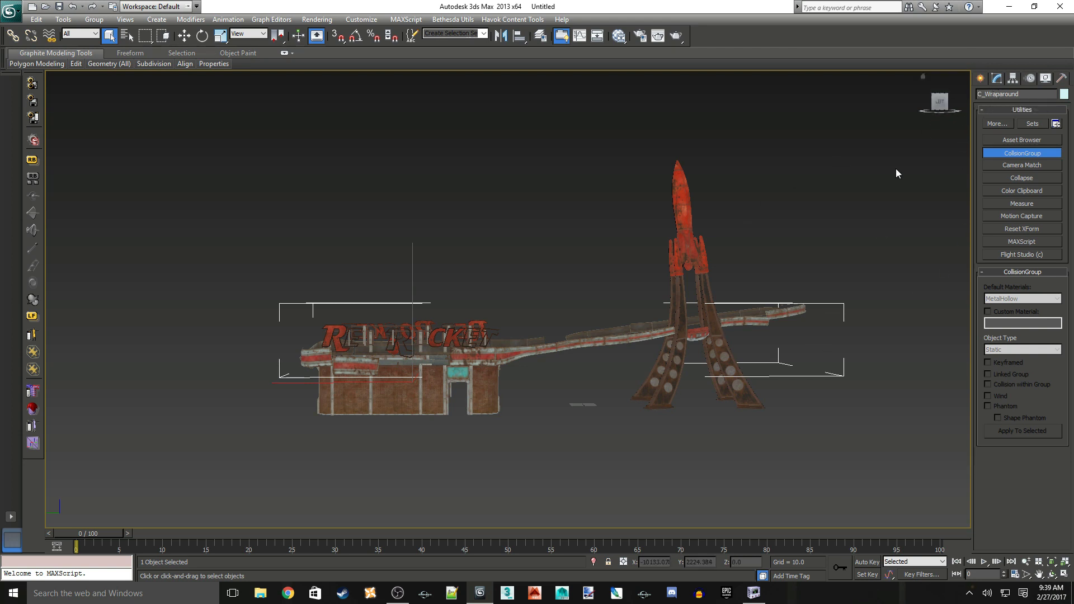
{"action": "left_click", "coordinate": [789, 313], "text": "ctrl"}
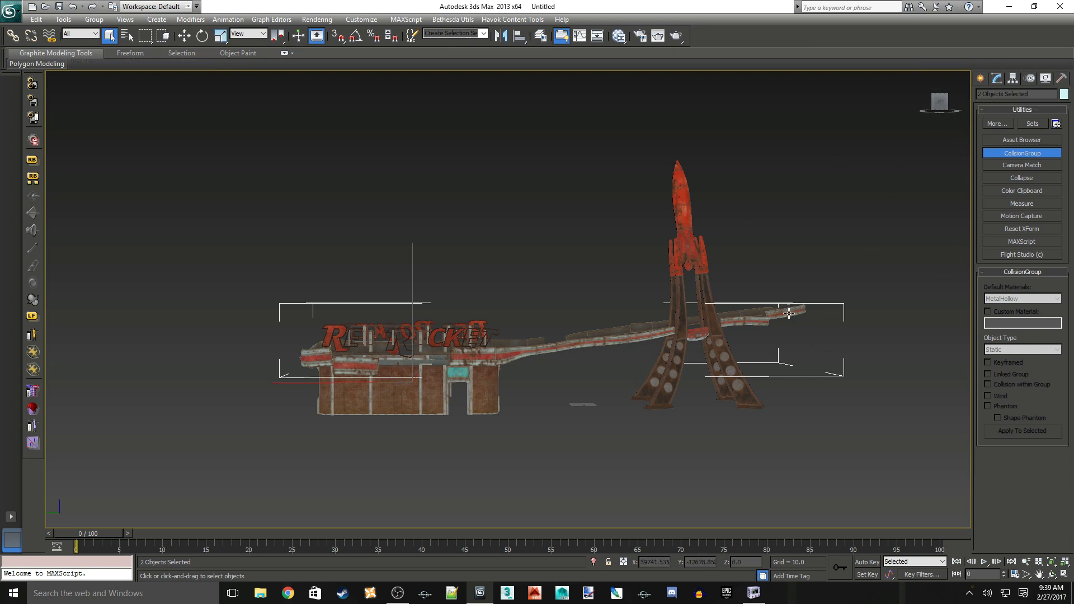
{"action": "left_click", "coordinate": [513, 20]}
{"action": "mouse_move", "coordinate": [512, 115]}
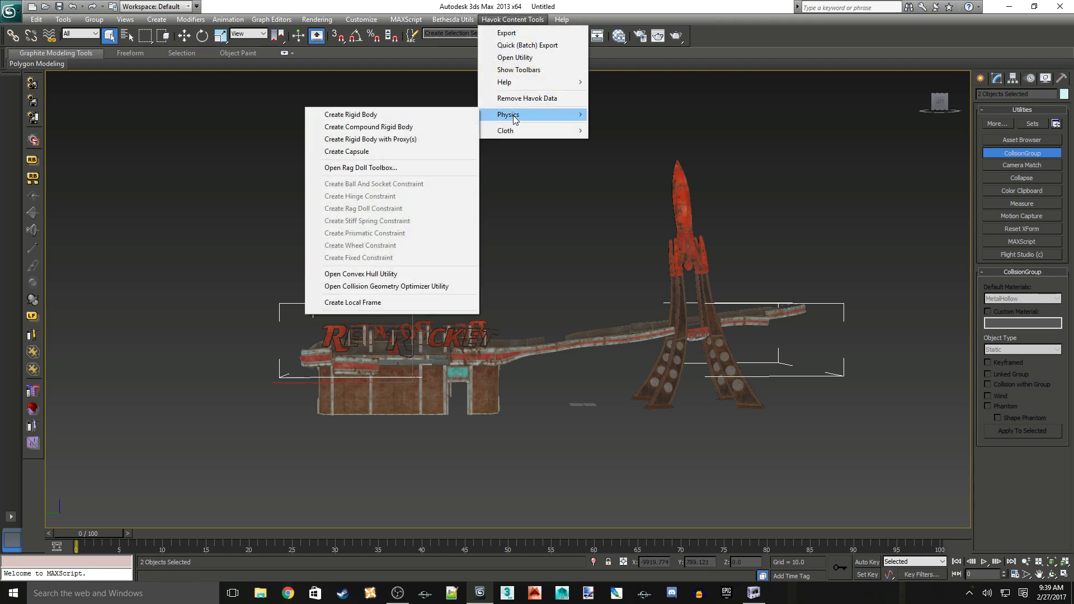
{"action": "left_click", "coordinate": [402, 139]}
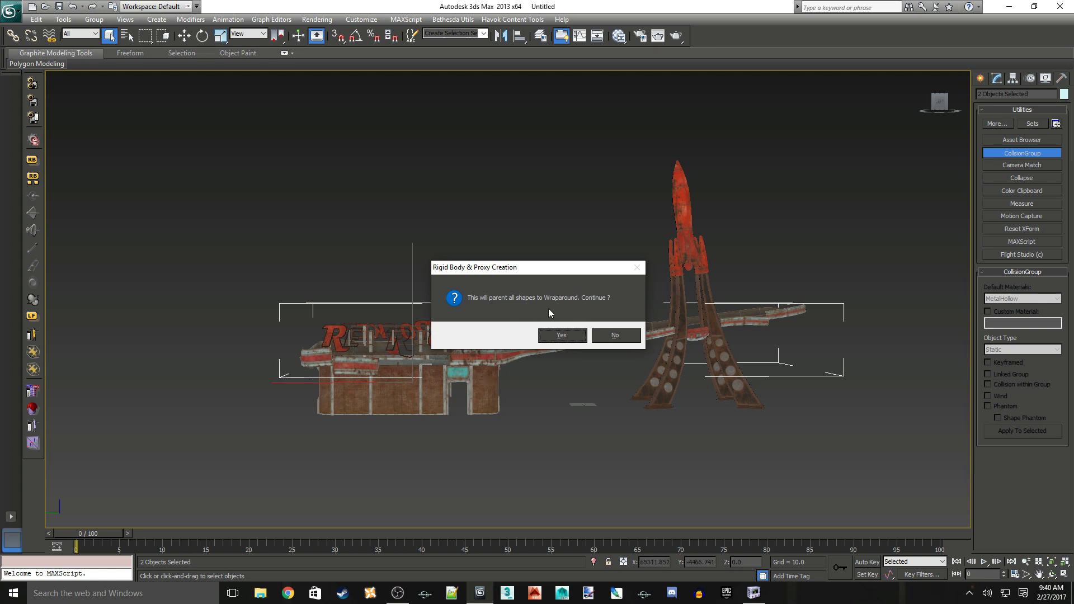
{"action": "left_click", "coordinate": [561, 336]}
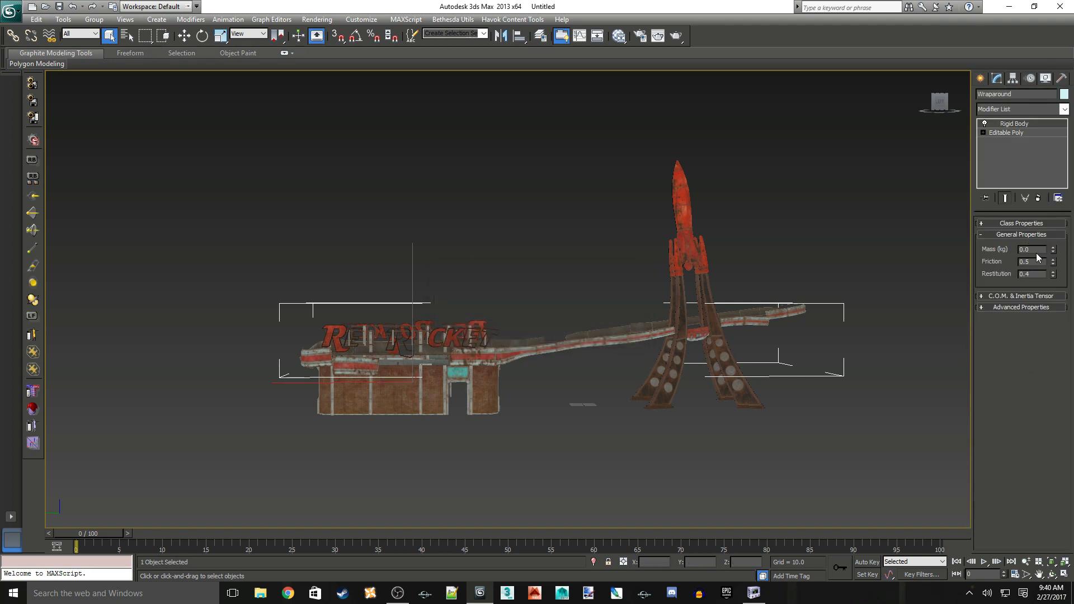
- Set the Wraparound rigid body's mass to 6 kg and change C_Wraparound's shape type to Mesh
{"action": "type", "text": "6"}
{"action": "left_click", "coordinate": [785, 313]}
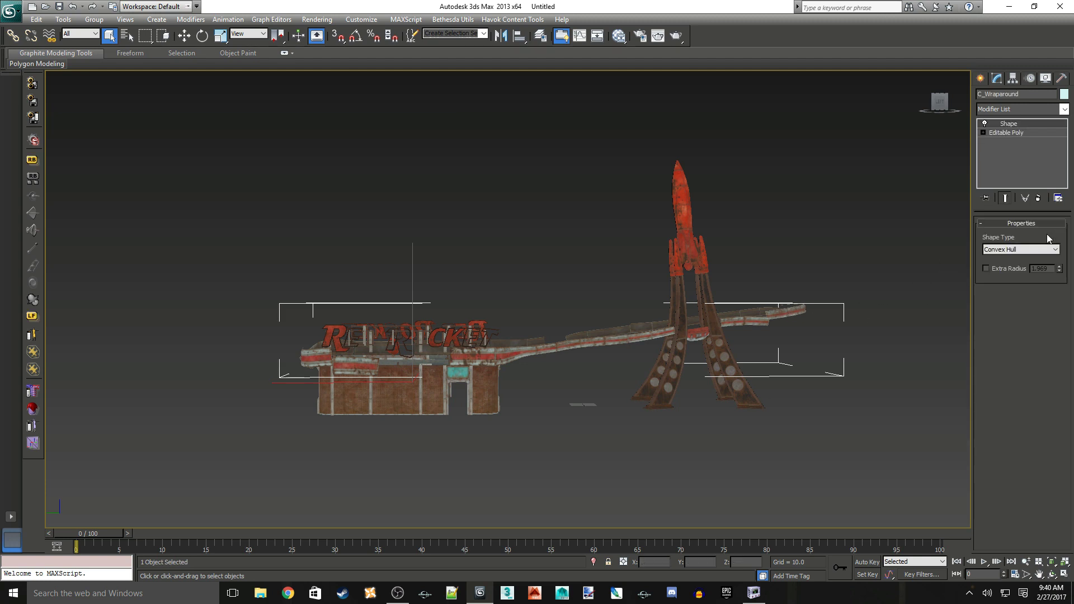
{"action": "left_click", "coordinate": [1039, 249]}
{"action": "left_click", "coordinate": [1001, 297]}
- Apply the MetalLight collision material and the Static object type to C_Wraparound with the CollisionGroup utility
{"action": "left_click", "coordinate": [1060, 78]}
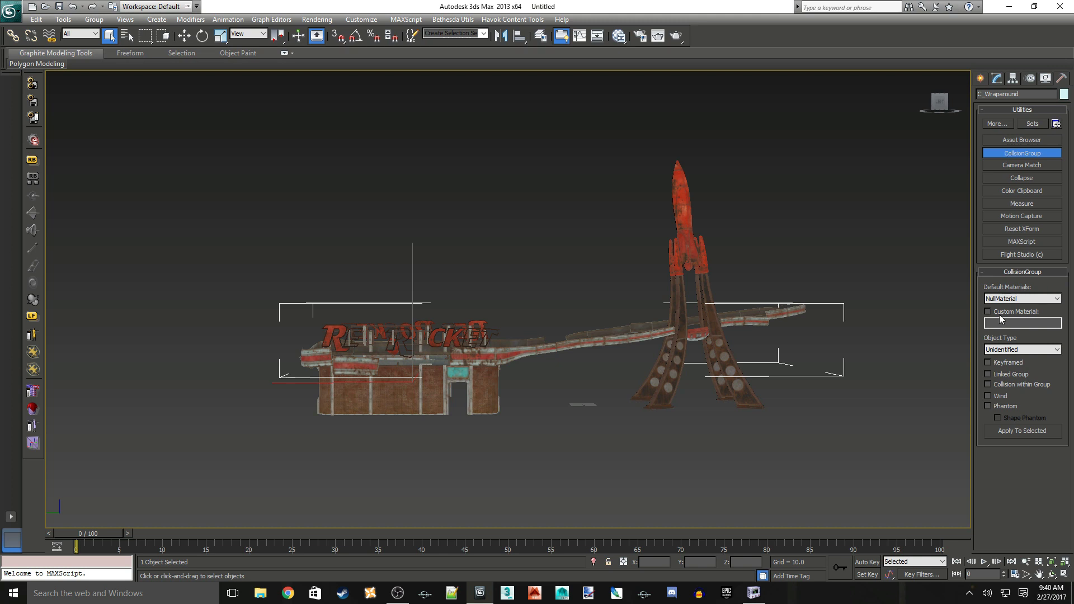
{"action": "left_click", "coordinate": [1024, 298]}
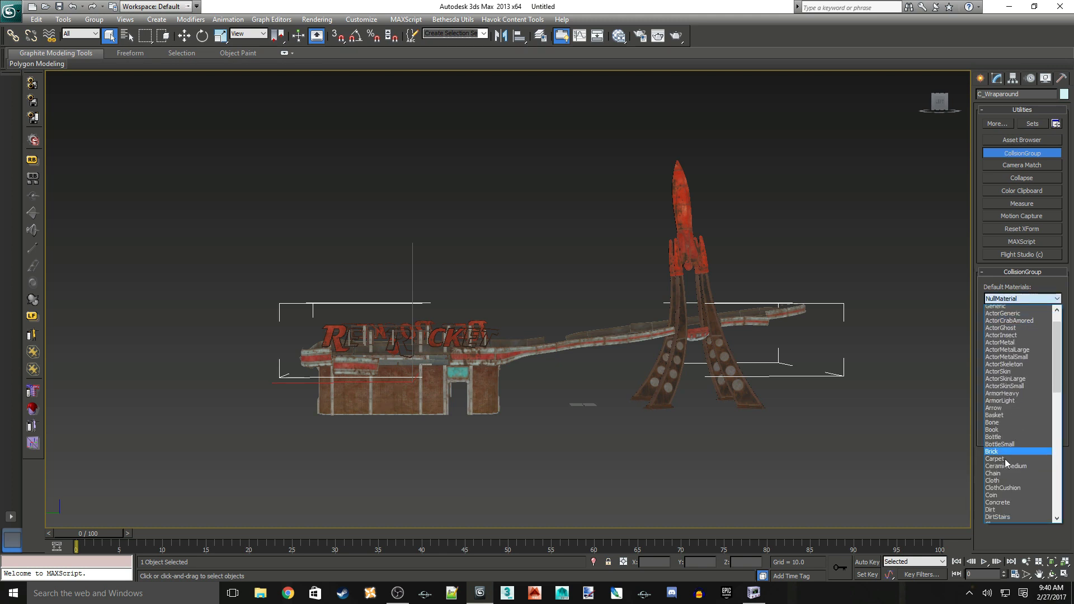
{"action": "scroll", "coordinate": [1005, 459], "scroll_direction": "down", "scroll_amount": 8}
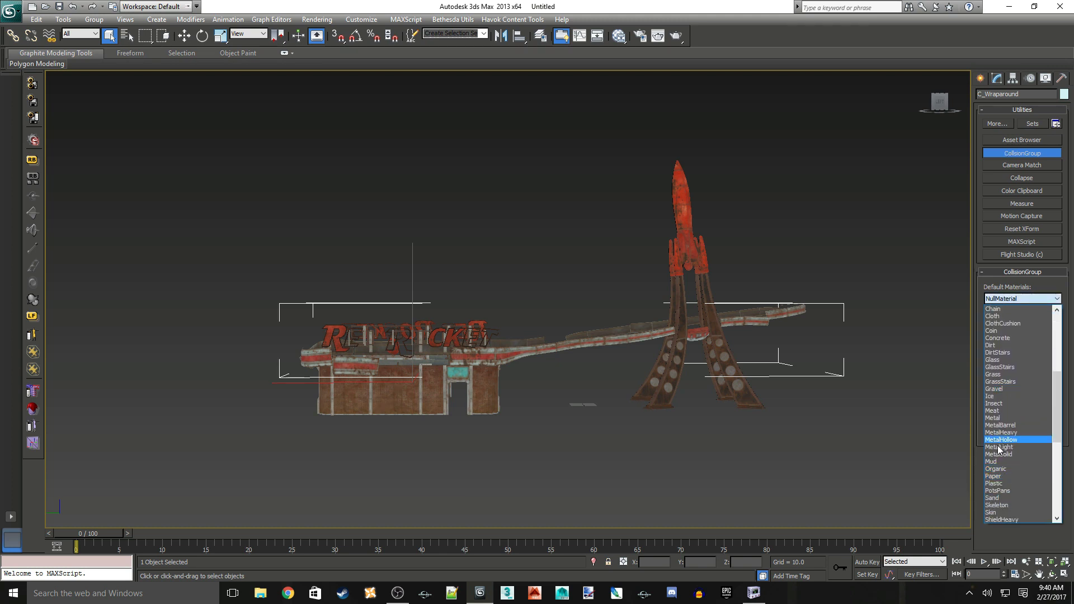
{"action": "left_click", "coordinate": [996, 448]}
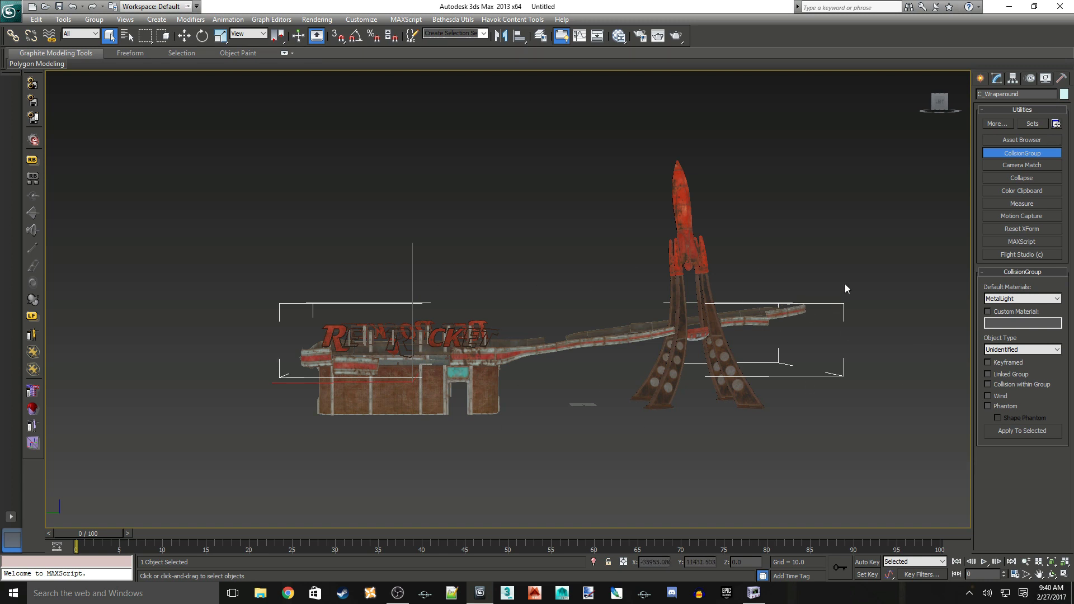
{"action": "left_click", "coordinate": [1012, 349]}
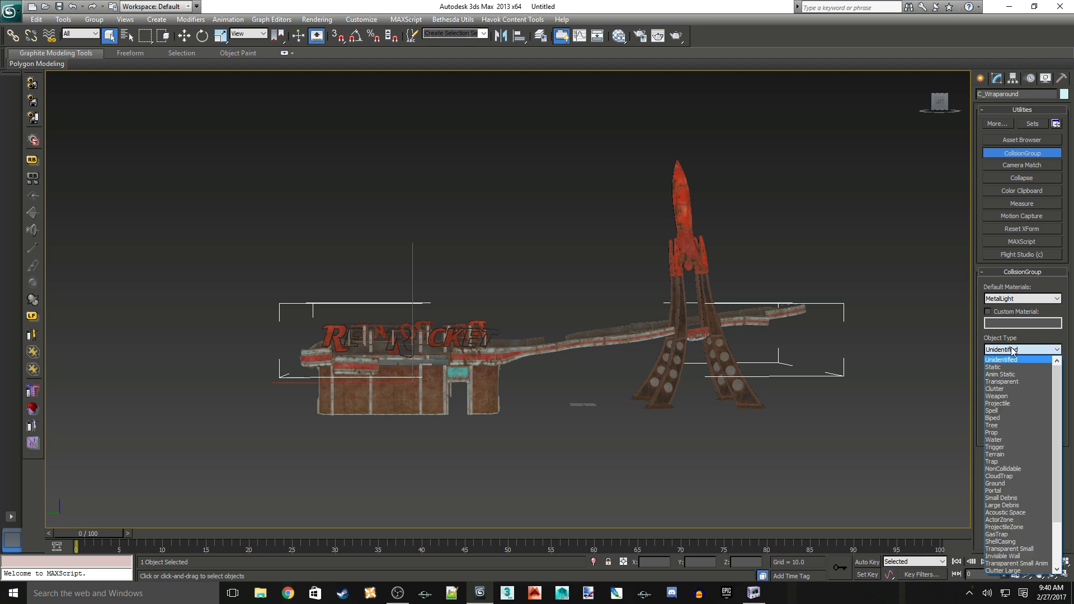
{"action": "left_click", "coordinate": [1003, 371]}
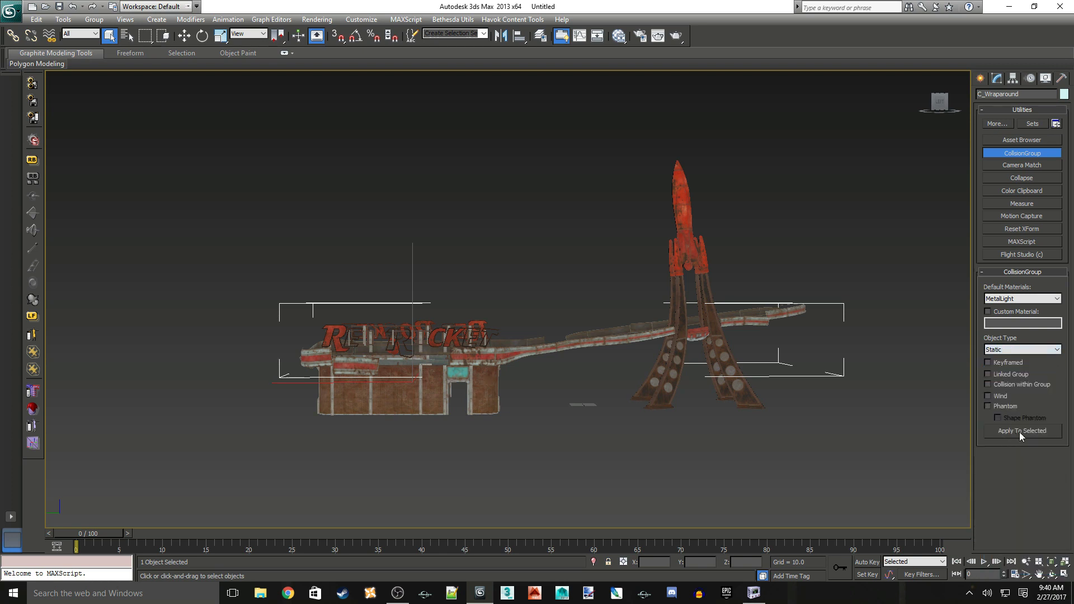
{"action": "left_click", "coordinate": [1020, 432]}
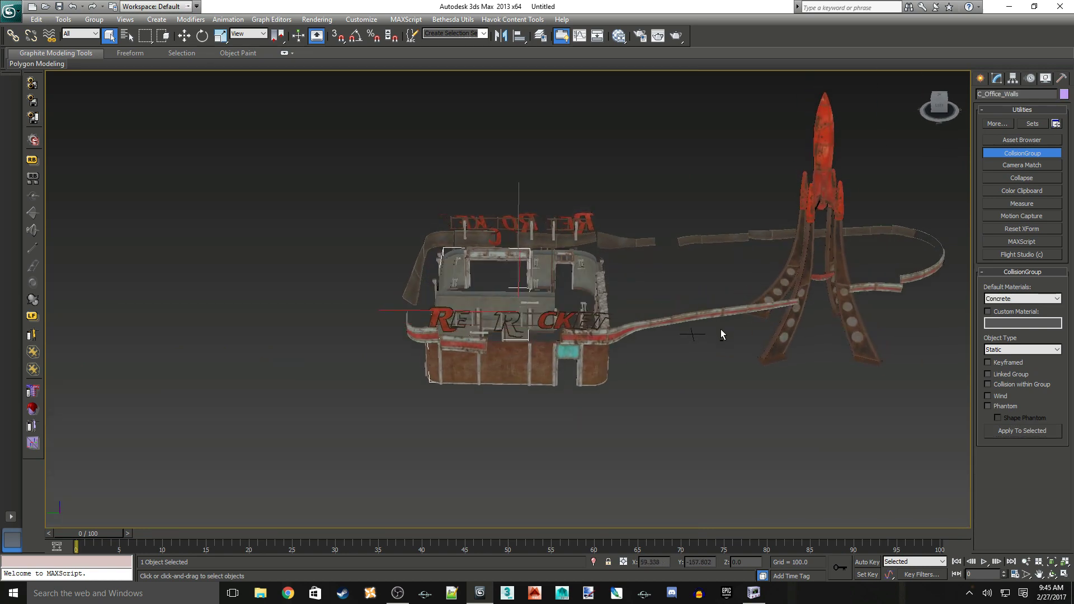
{"action": "mouse_move", "coordinate": [721, 329]}
{"action": "middle_mouse_down", "text": "alt"}
{"action": "mouse_move", "coordinate": [719, 350]}
{"action": "mouse_move", "coordinate": [720, 294]}
{"action": "mouse_move", "coordinate": [712, 316]}
{"action": "middle_mouse_up", "text": "alt"}
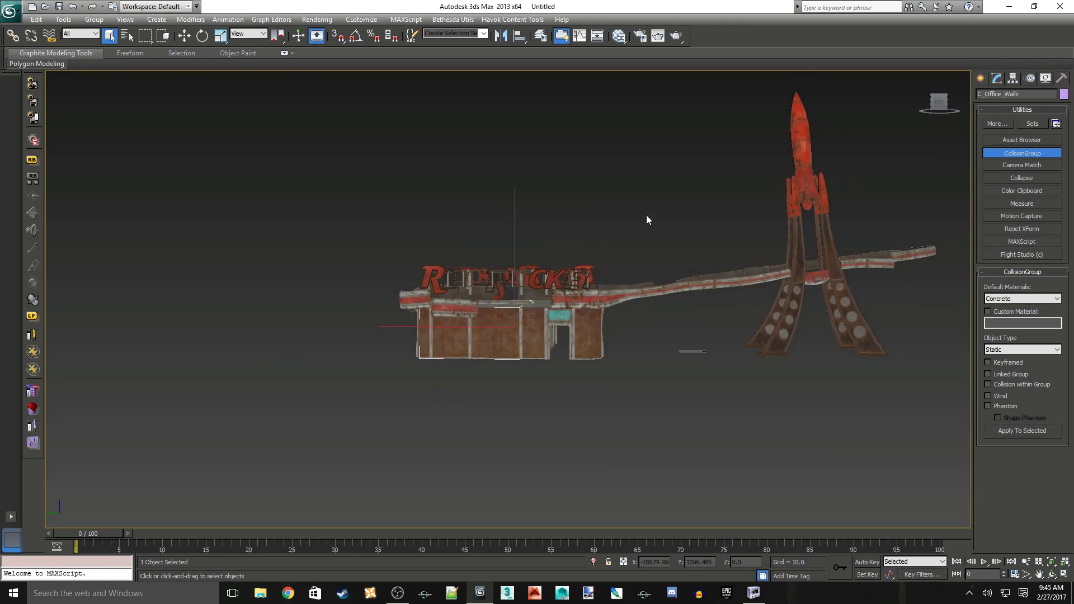
- Clear the selection and list the objects contained in the 0 (default) layer
{"action": "middle_click_drag", "start_coordinate": [647, 219], "coordinate": [656, 328], "text": "alt"}
{"action": "middle_click_drag", "start_coordinate": [719, 223], "coordinate": [643, 282]}
{"action": "left_click", "coordinate": [260, 176]}
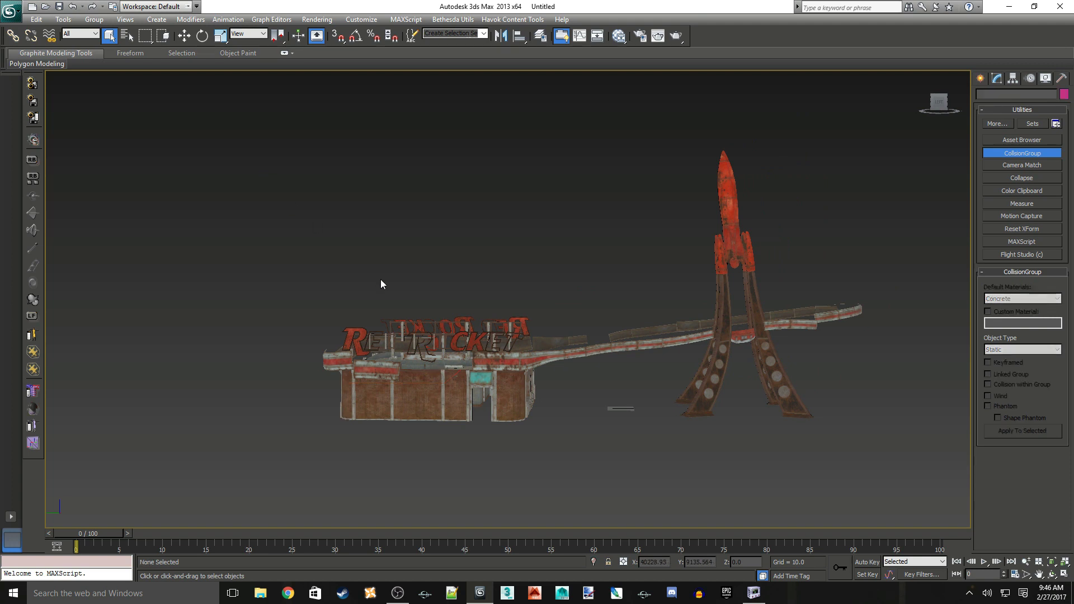
{"action": "scroll", "coordinate": [417, 311], "scroll_direction": "down", "scroll_amount": 2}
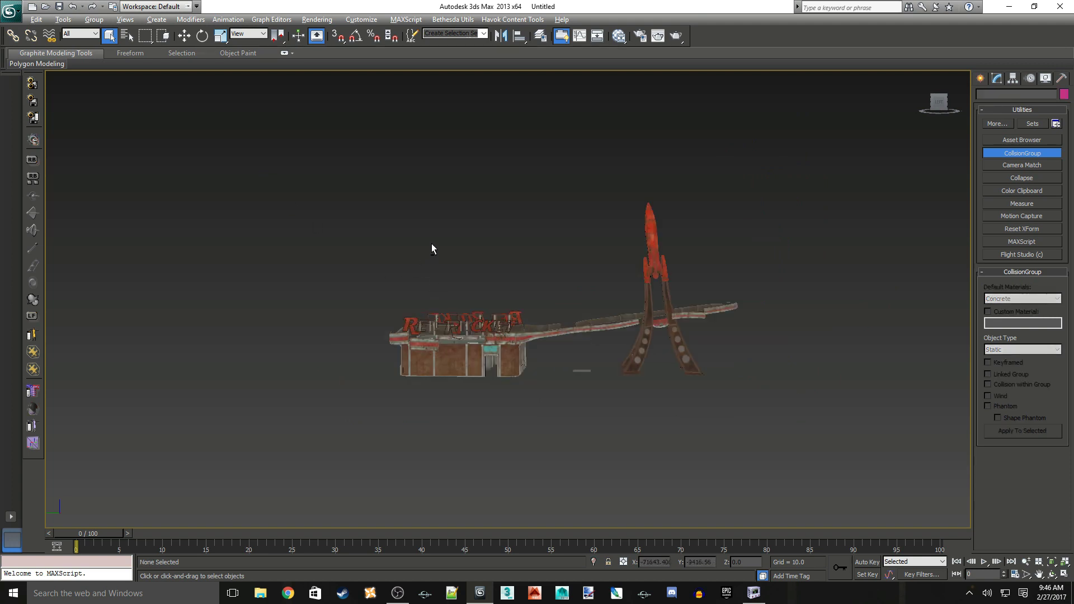
{"action": "key", "text": "alt"}
{"action": "left_click", "coordinate": [540, 36]}
{"action": "left_click", "coordinate": [521, 112]}
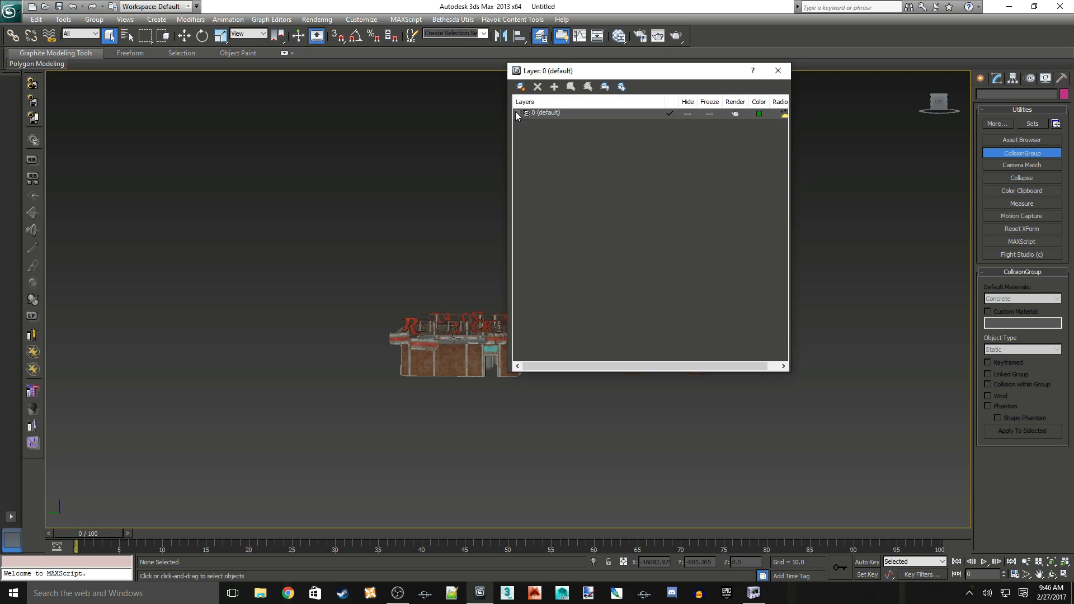
{"action": "left_click", "coordinate": [518, 112]}
{"action": "left_click", "coordinate": [552, 124]}
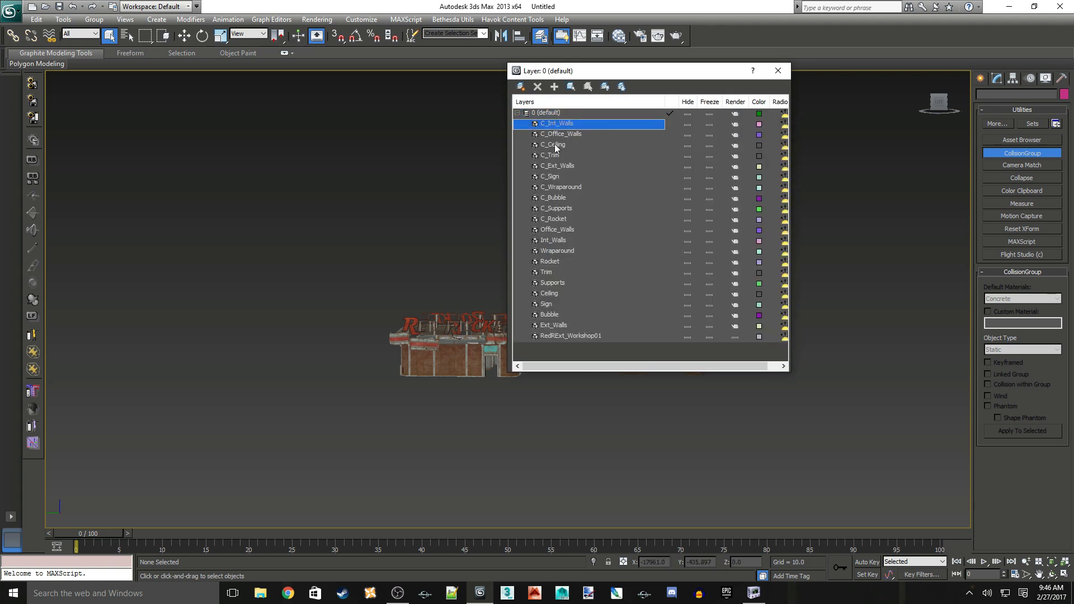
{"action": "left_click", "coordinate": [558, 219], "text": "shift"}
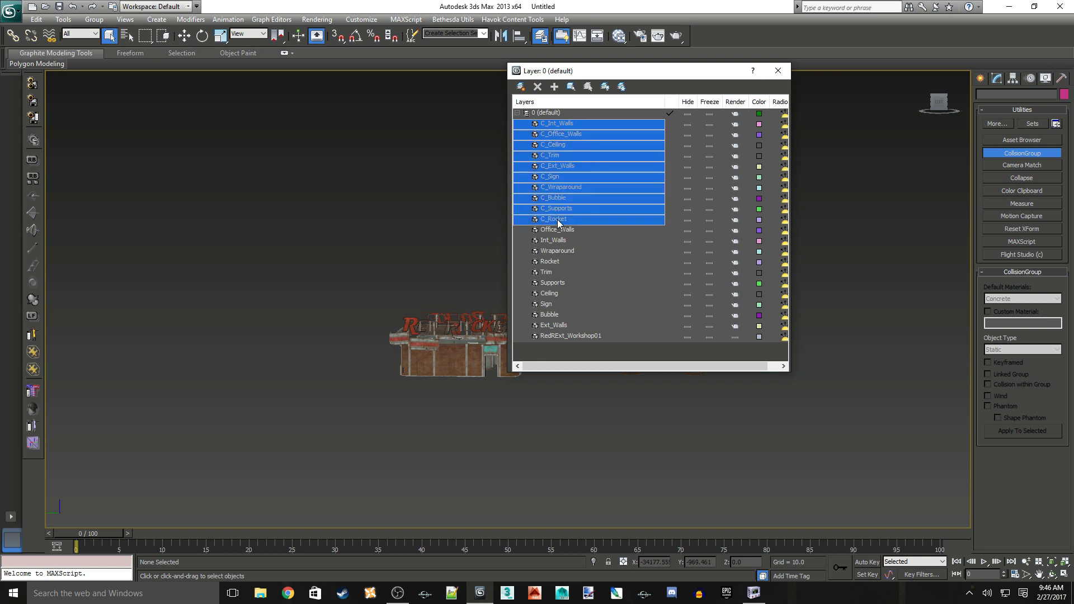
{"action": "right_click", "coordinate": [557, 219]}
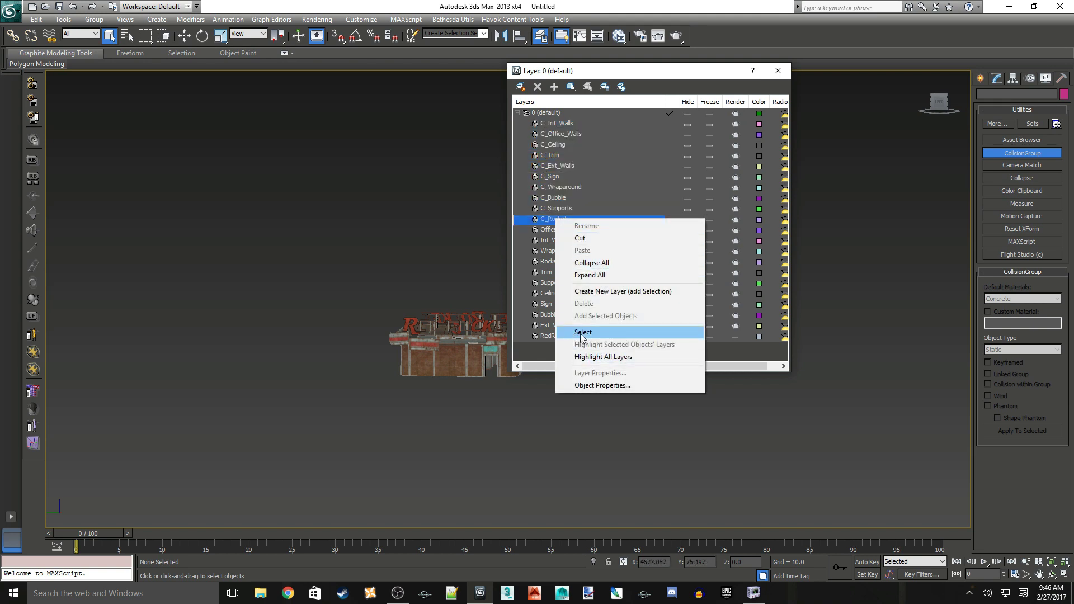
{"action": "left_click", "coordinate": [454, 502]}
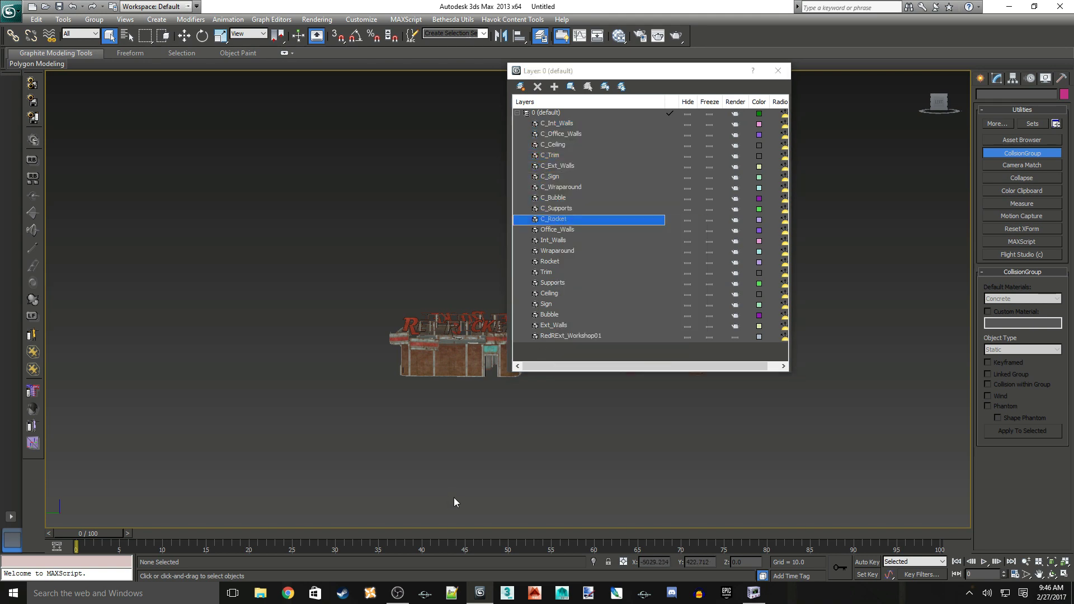
- Freeze the original non-collision objects, from Office_Walls through RedRExt_Workshop01, in the 0 (default) layer
{"action": "left_click", "coordinate": [563, 233]}
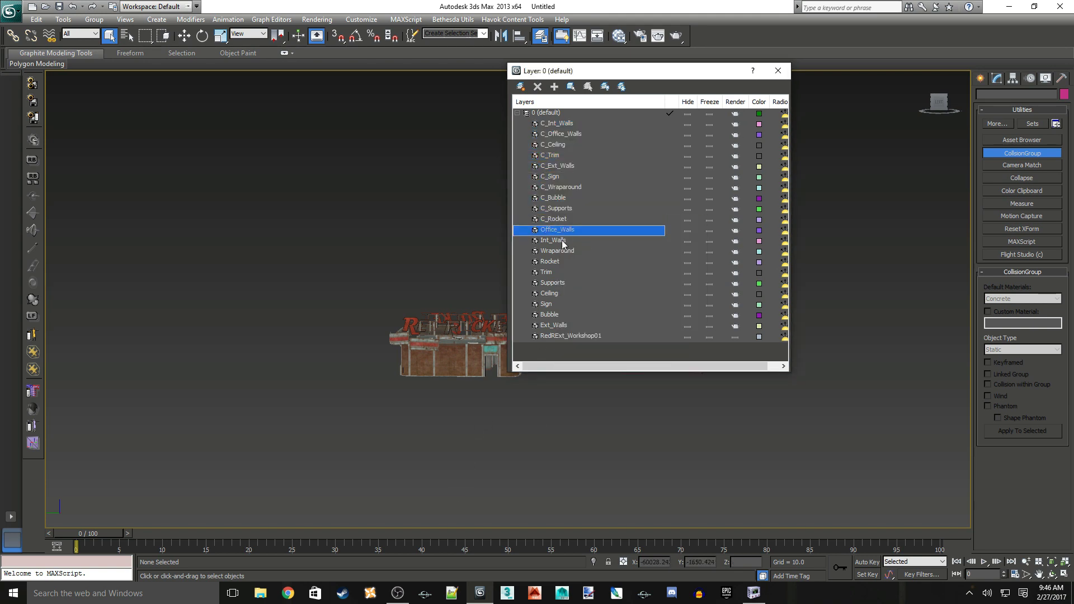
{"action": "left_click", "coordinate": [549, 338], "text": "shift"}
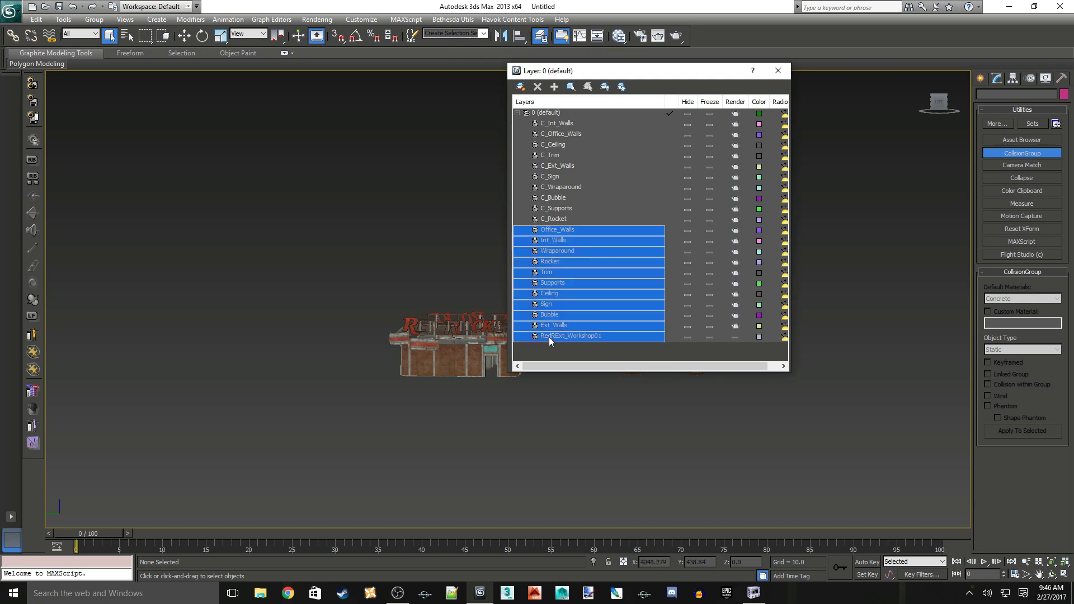
{"action": "left_click", "coordinate": [707, 231]}
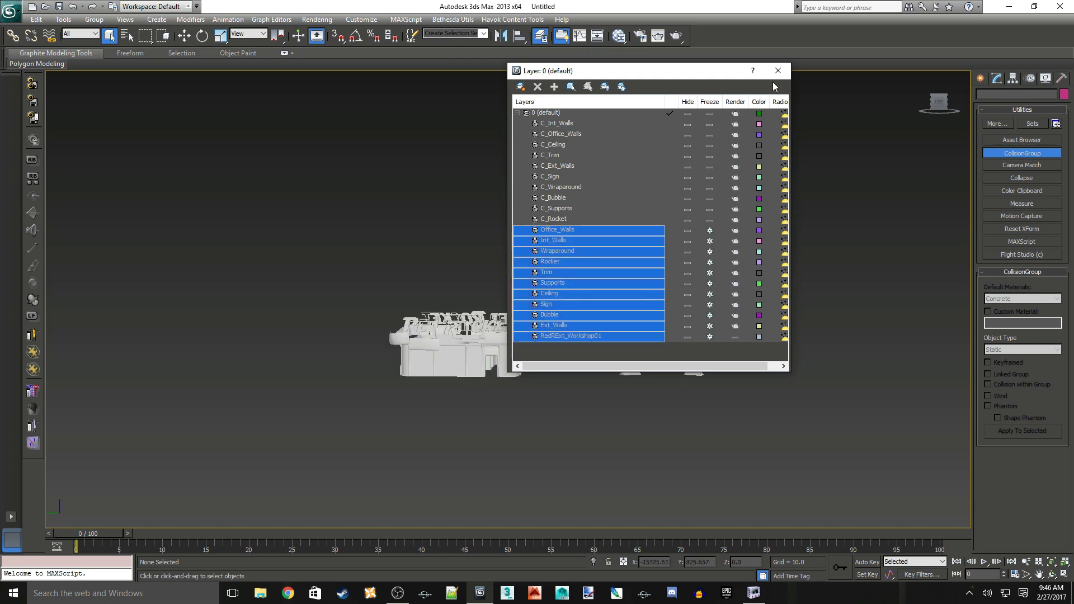
{"action": "left_click", "coordinate": [777, 71]}
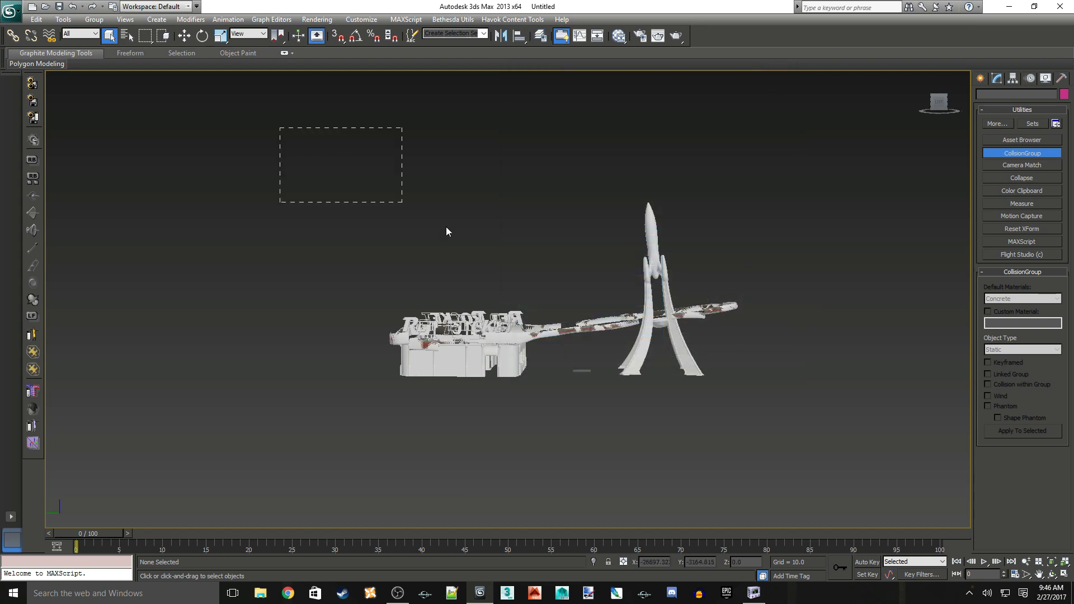
- Select all ten C_ collision objects together and apply a ProOptimizer modifier to them
{"action": "left_click_drag", "start_coordinate": [837, 444], "coordinate": [838, 445]}
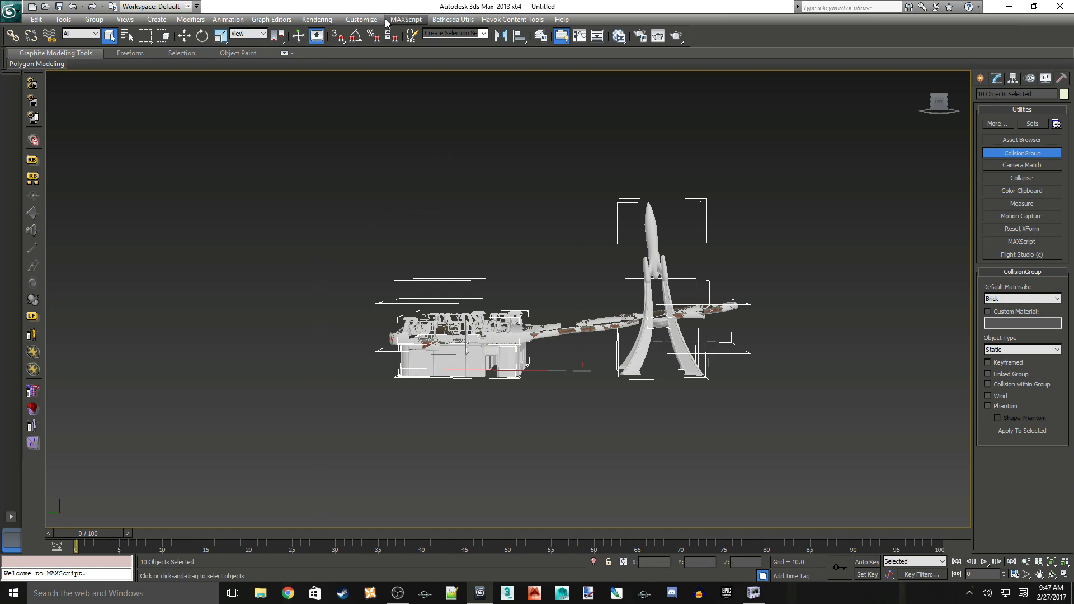
{"action": "left_click", "coordinate": [356, 23]}
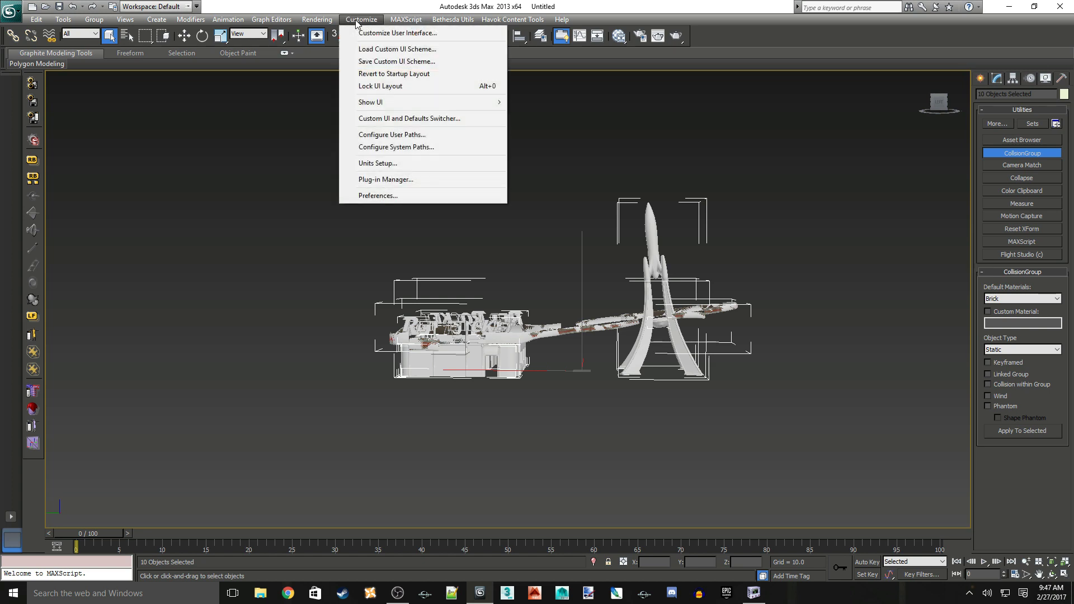
{"action": "mouse_move", "coordinate": [192, 25]}
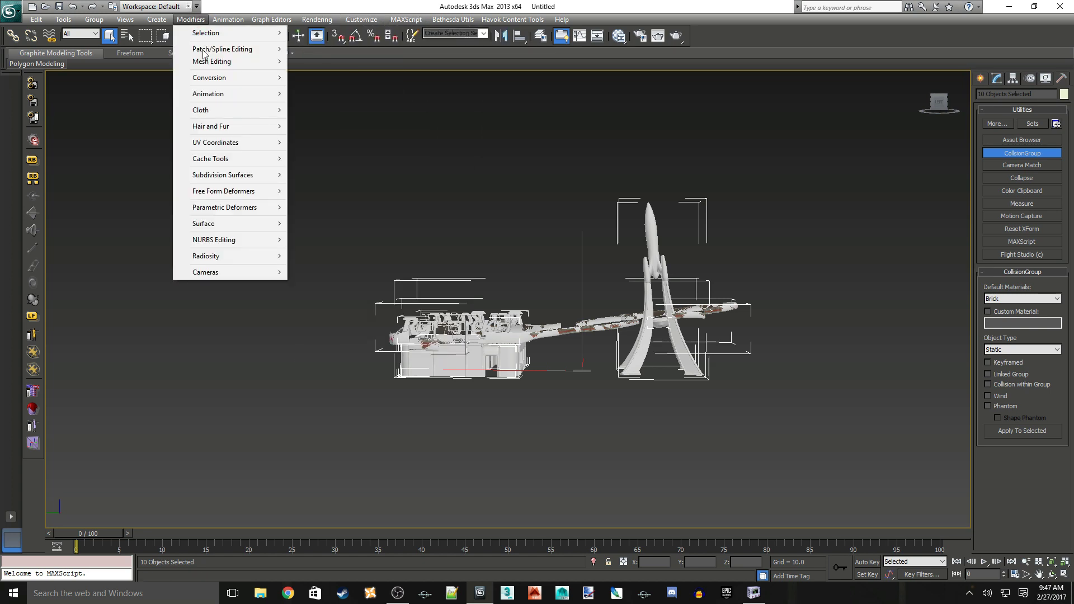
{"action": "mouse_move", "coordinate": [203, 60]}
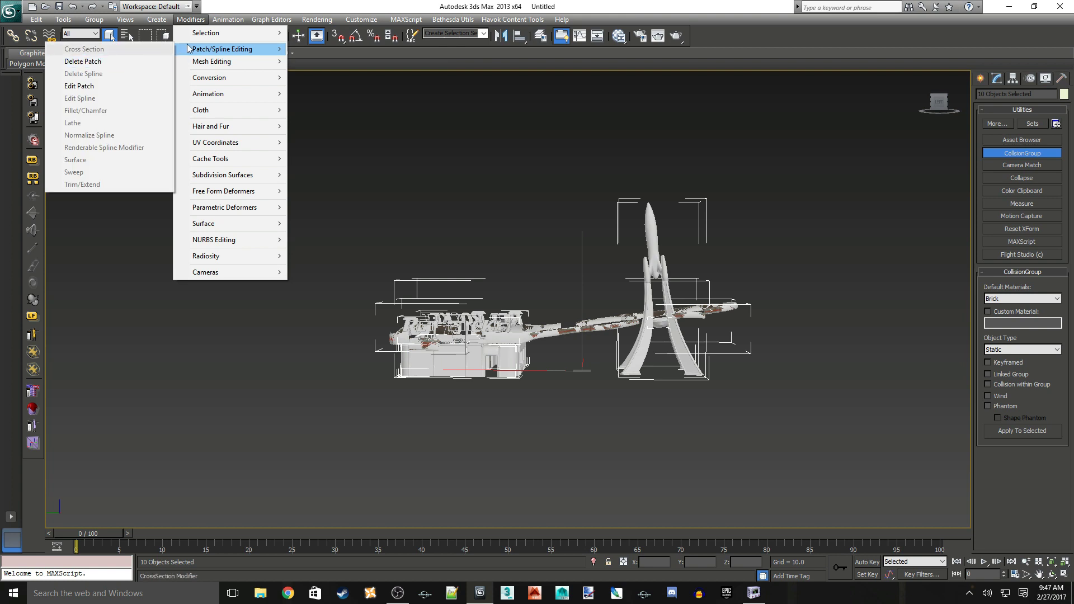
{"action": "mouse_move", "coordinate": [188, 62]}
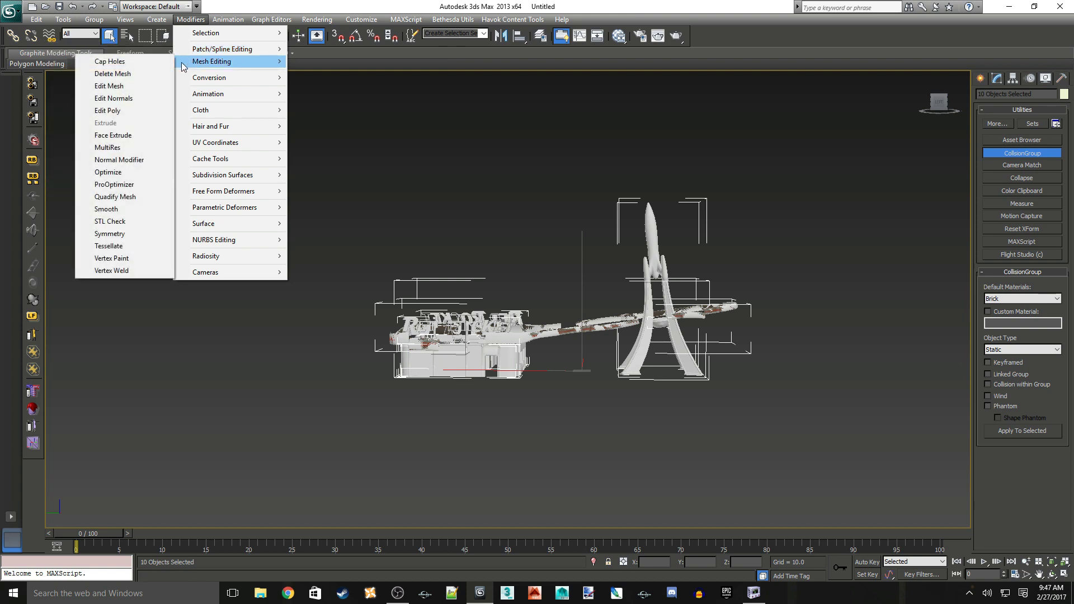
{"action": "left_click", "coordinate": [109, 184]}
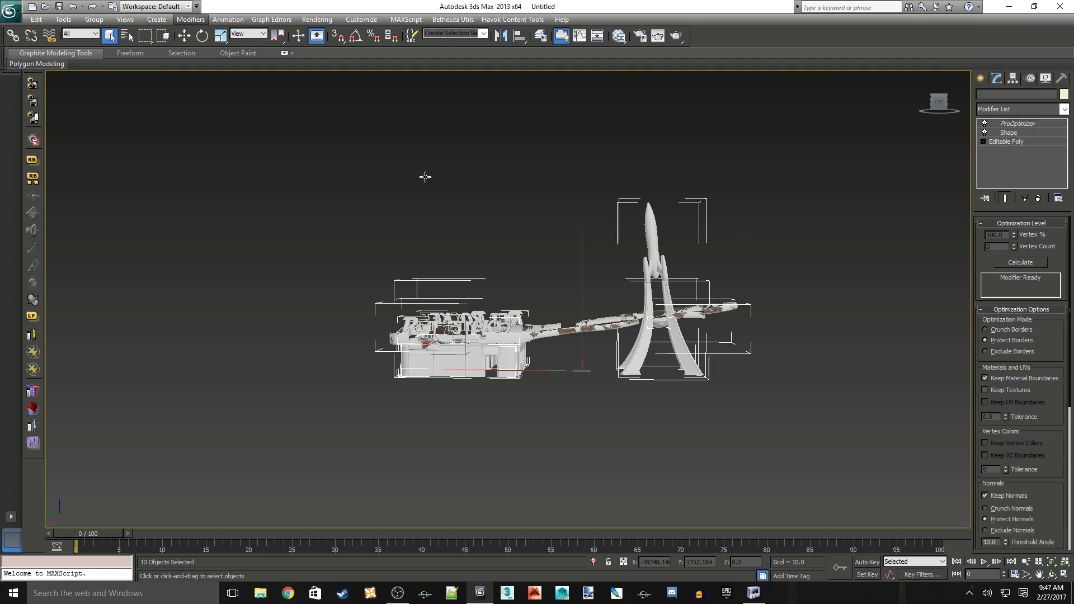
- Calculate the ProOptimizer from C_Rocket and set its vertex percentage to 25 for the collision meshes
{"action": "left_click", "coordinate": [652, 219]}
{"action": "key", "text": "ctrl+d"}
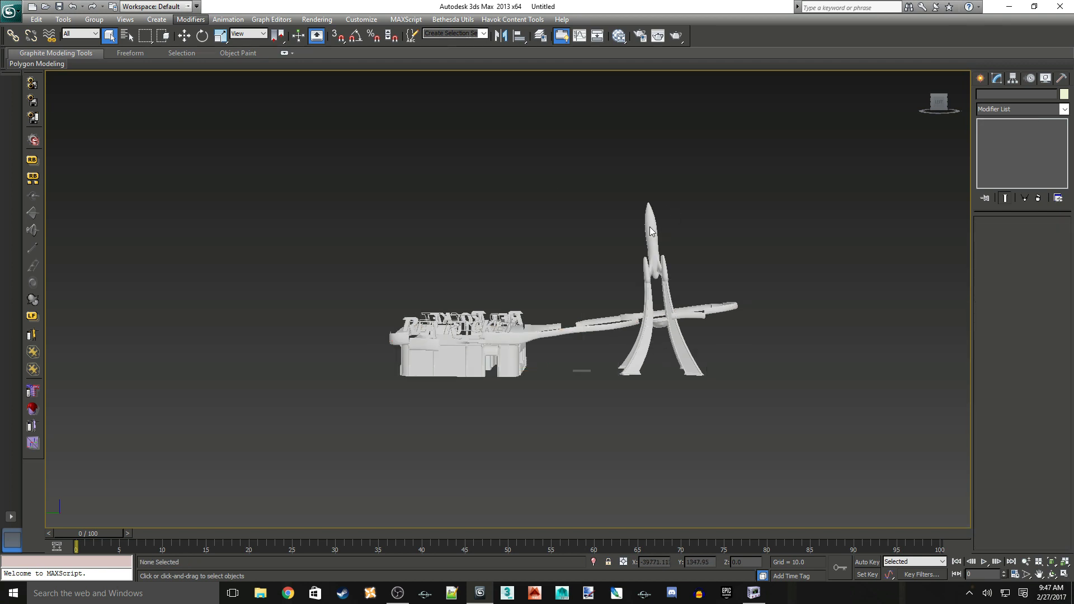
{"action": "left_click", "coordinate": [649, 227]}
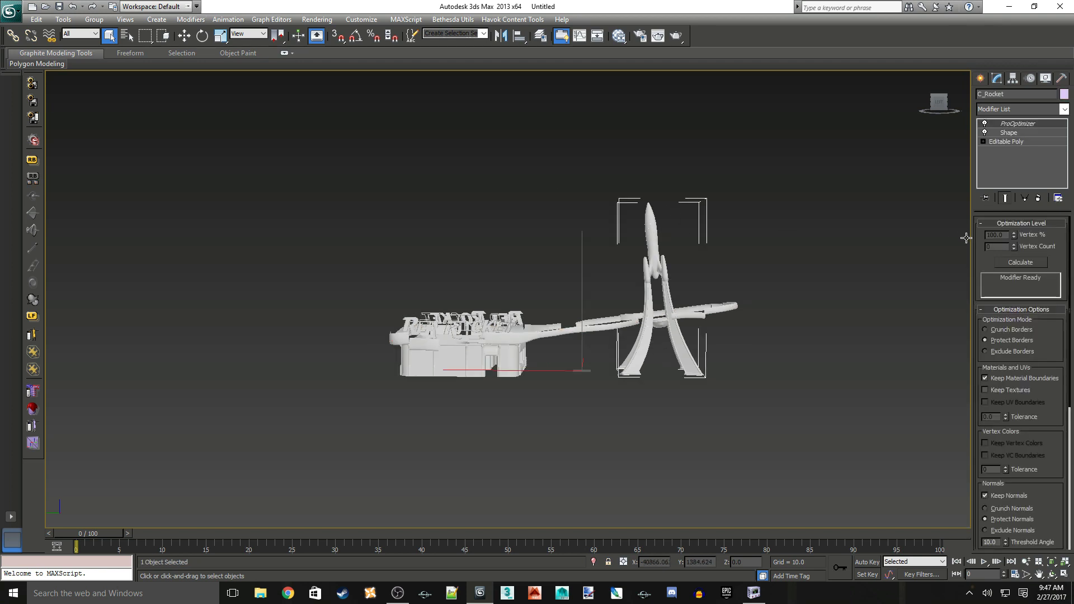
{"action": "scroll", "coordinate": [898, 310], "scroll_direction": "up", "scroll_amount": 3}
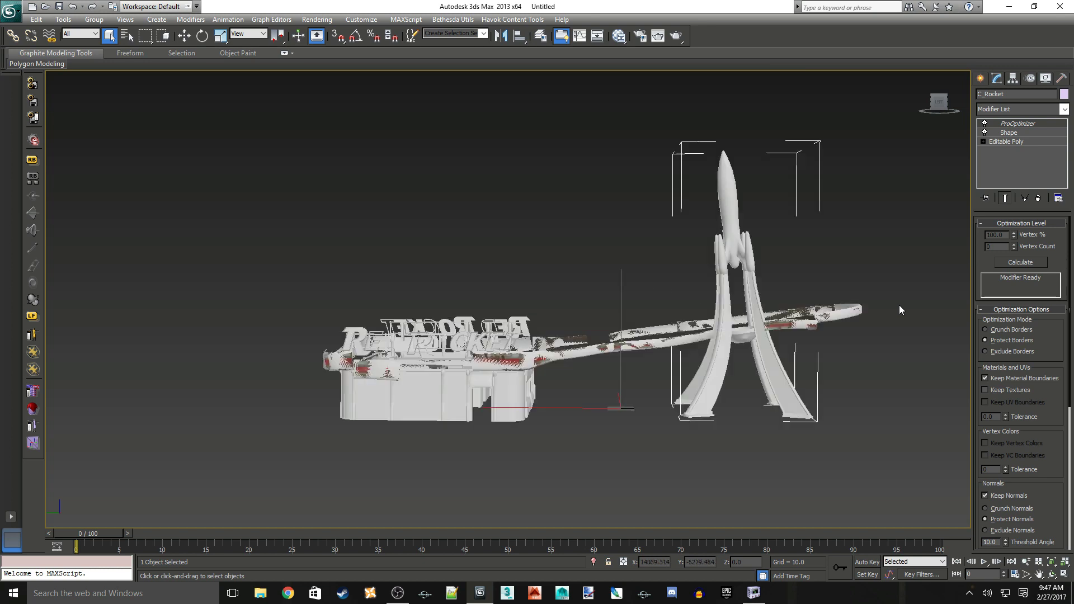
{"action": "scroll", "coordinate": [953, 261], "scroll_direction": "up", "scroll_amount": 3}
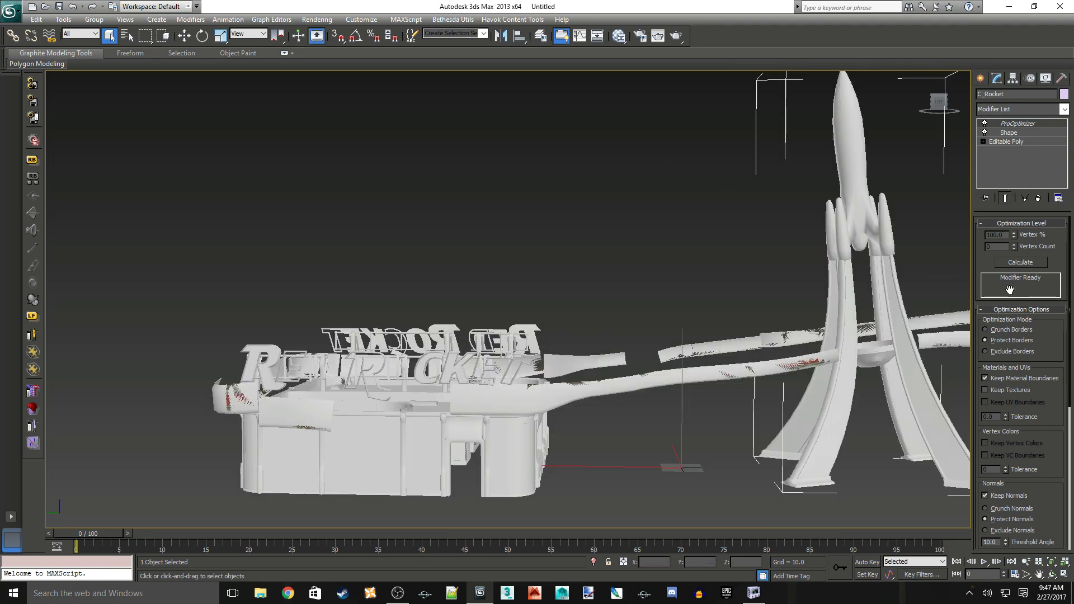
{"action": "left_click", "coordinate": [1015, 262]}
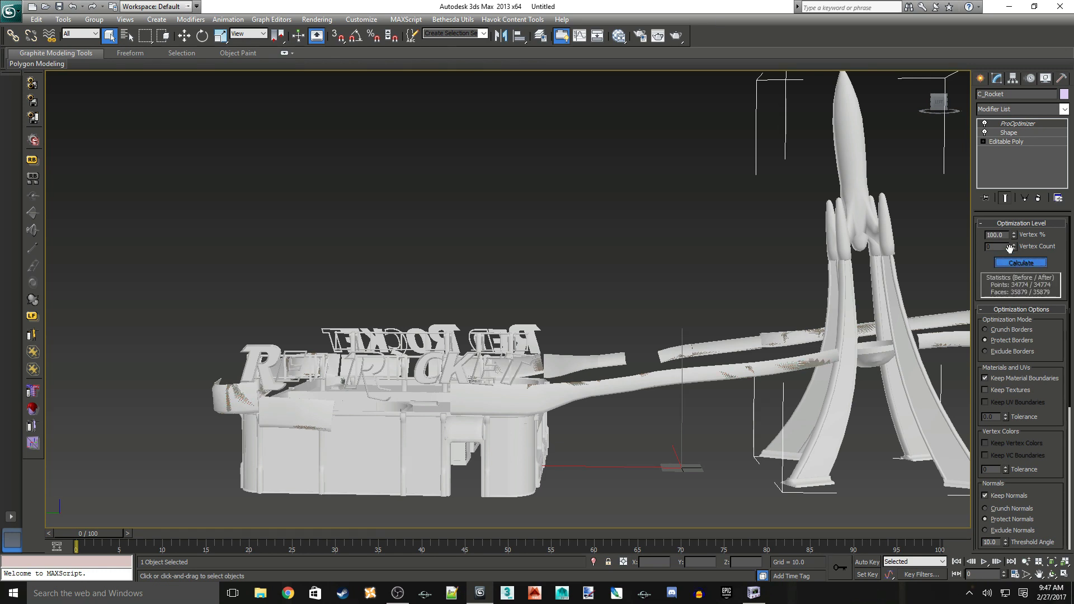
{"action": "left_click", "coordinate": [1002, 234]}
{"action": "type", "text": "25"}
{"action": "left_click", "coordinate": [997, 250]}
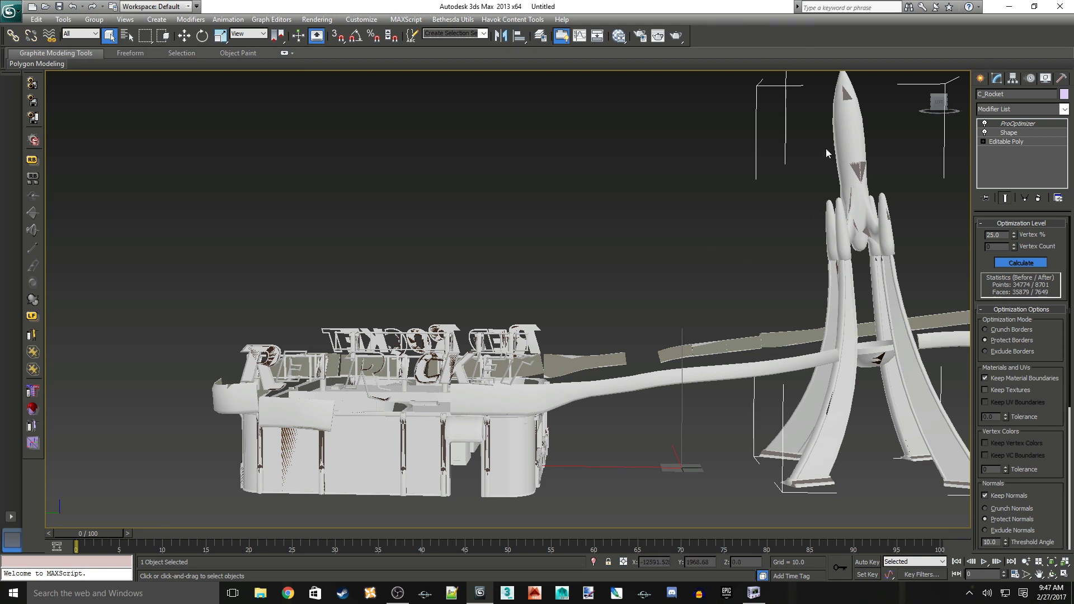
- Inspect the reduced collision meshes and check the ProOptimizer calculation on C_Supports and C_Wraparound
{"action": "scroll", "coordinate": [880, 98], "scroll_direction": "down", "scroll_amount": 2}
{"action": "scroll", "coordinate": [808, 321], "scroll_direction": "down", "scroll_amount": 4}
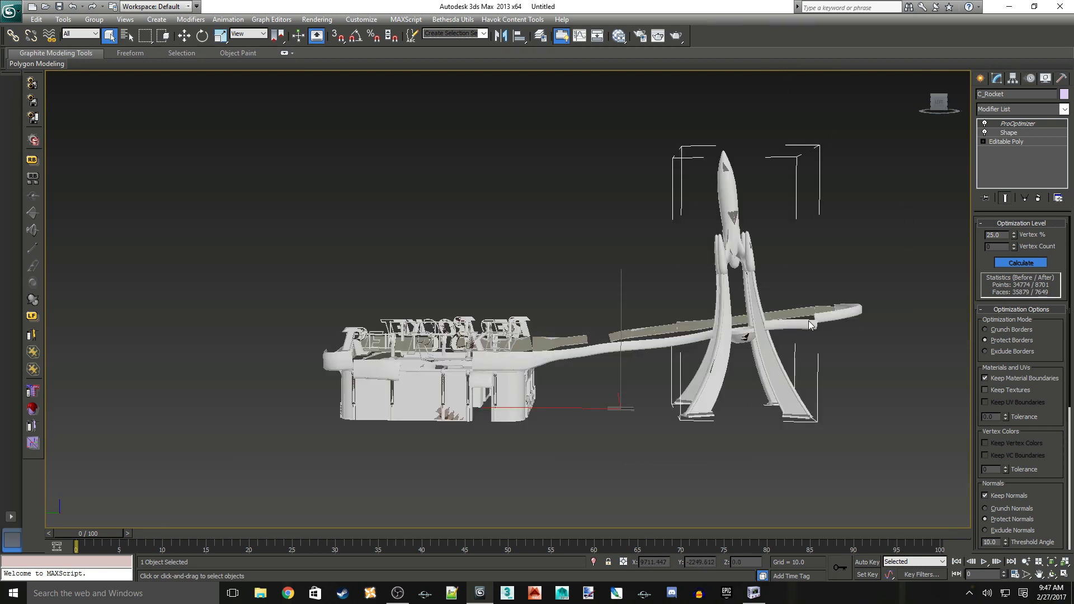
{"action": "scroll", "coordinate": [593, 366], "scroll_direction": "up", "scroll_amount": 3}
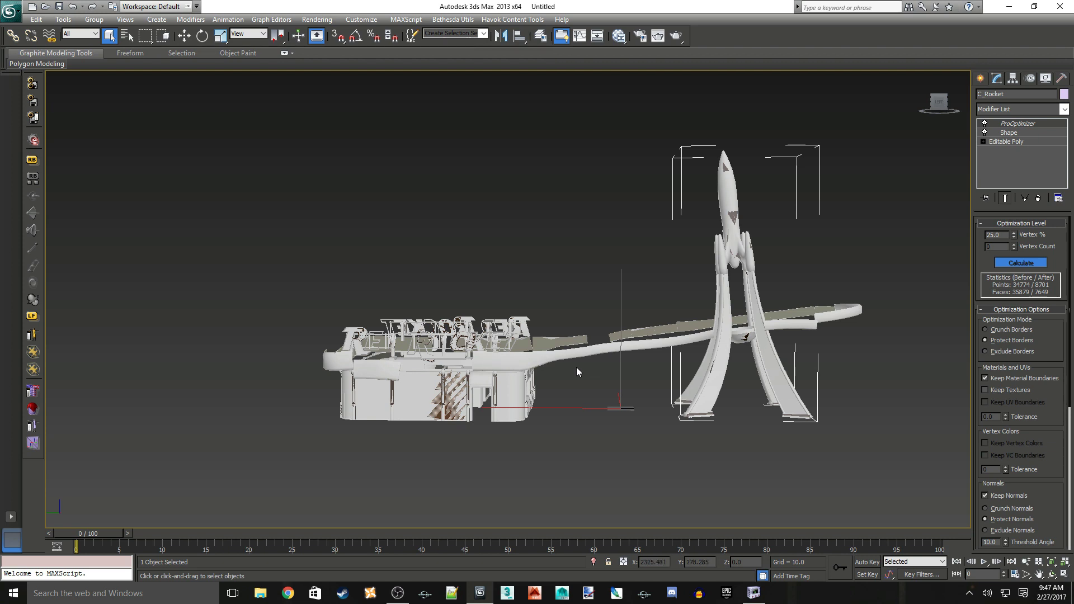
{"action": "left_click", "coordinate": [708, 367]}
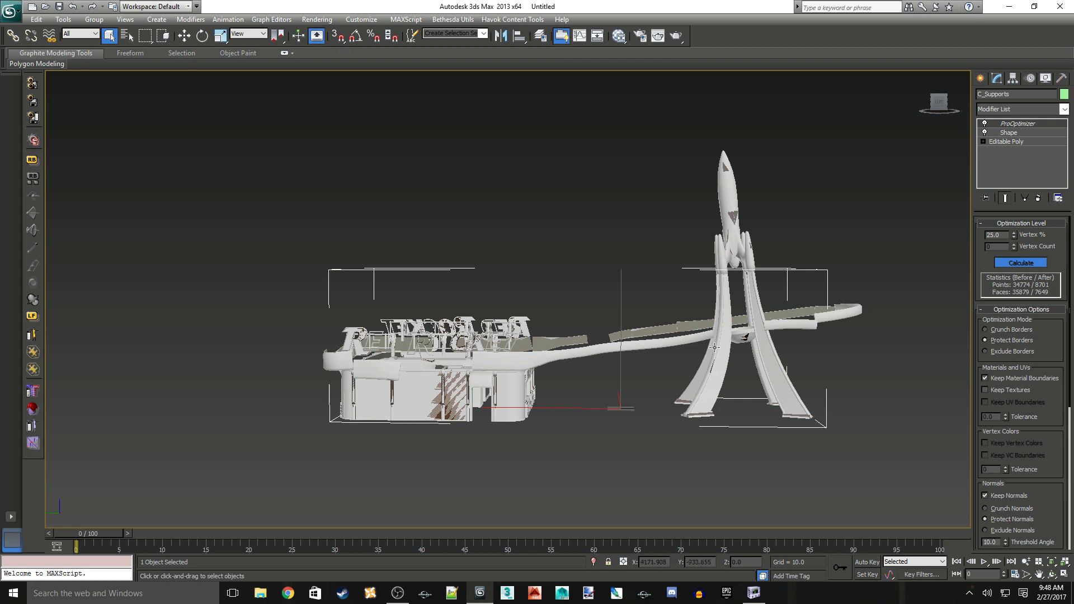
{"action": "left_click", "coordinate": [1021, 263]}
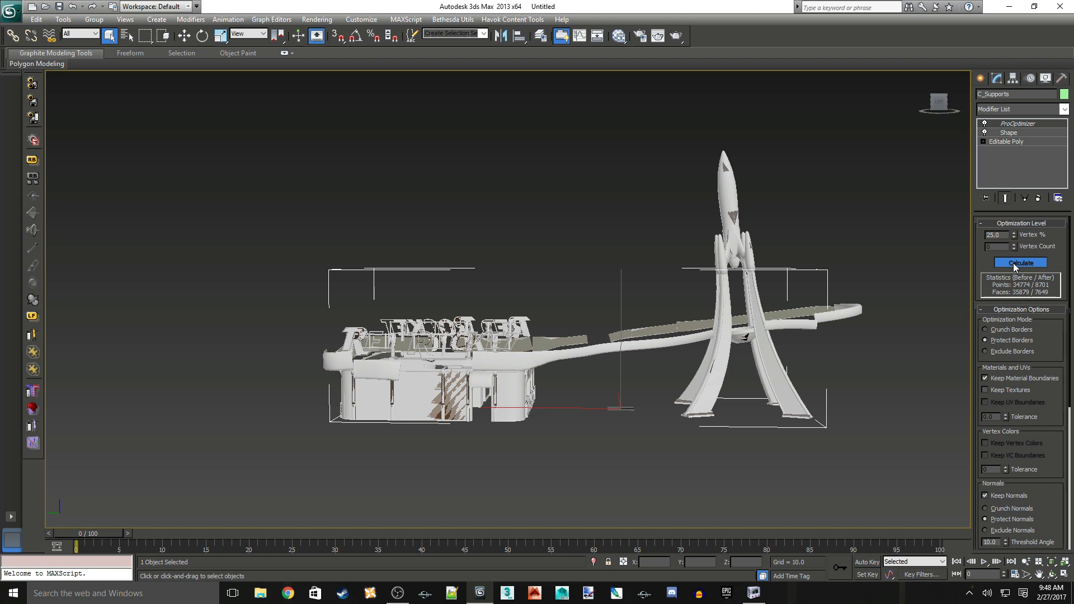
{"action": "left_click", "coordinate": [923, 244]}
{"action": "left_click", "coordinate": [839, 315]}
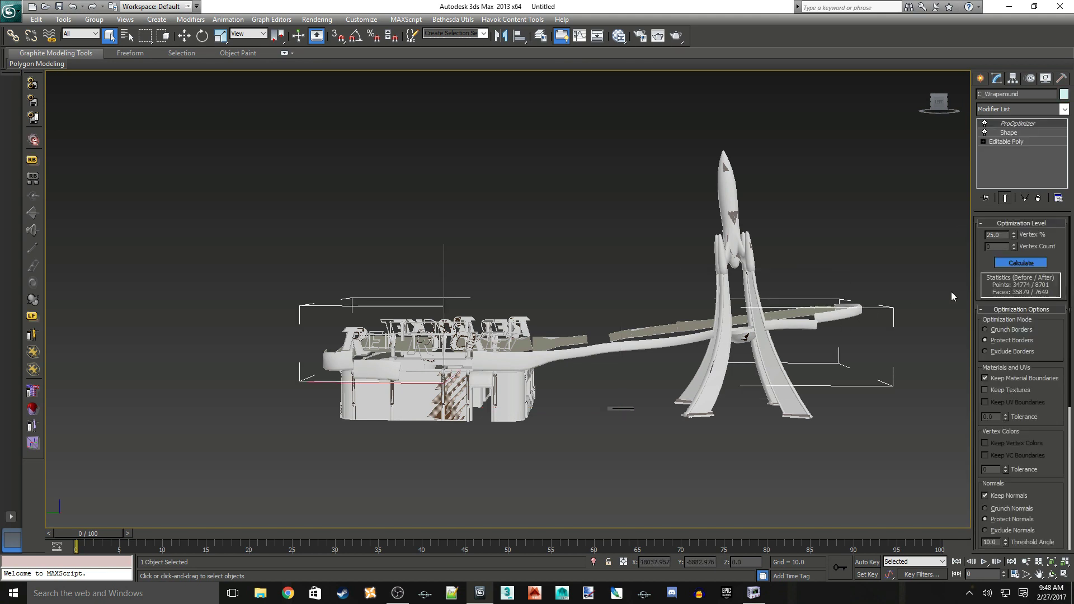
{"action": "left_click", "coordinate": [1014, 263]}
- Check the shared ProOptimizer level on all ten collision objects together and individually on C_Wraparound, C_Rocket, C_Sign and C_Ext_Walls
{"action": "left_click_drag", "start_coordinate": [201, 116], "coordinate": [954, 486]}
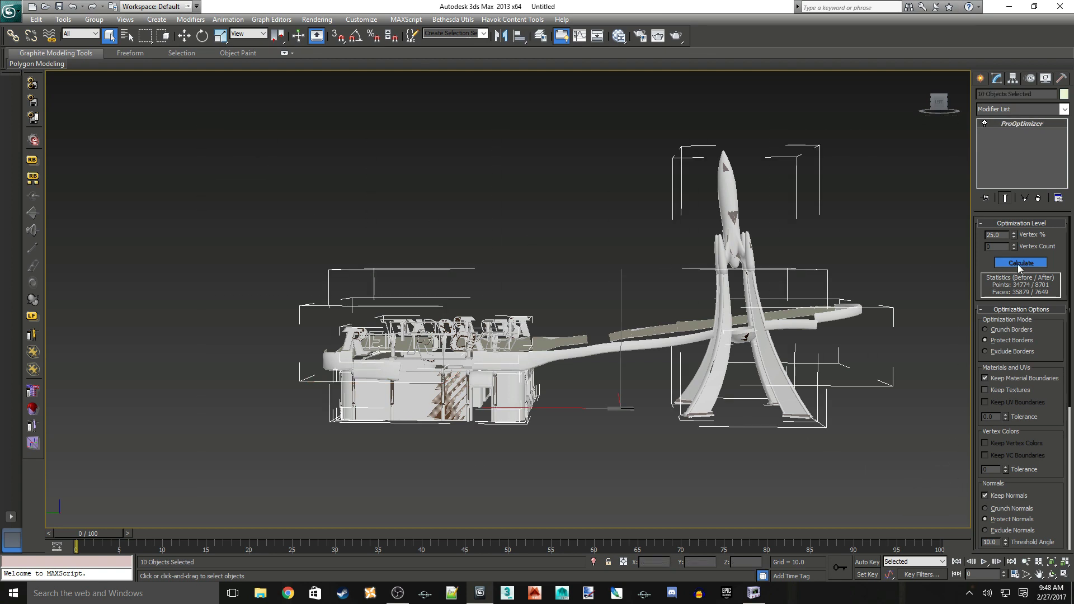
{"action": "left_click_drag", "start_coordinate": [1005, 235], "coordinate": [951, 235]}
{"action": "type", "text": "2"}
{"action": "left_click", "coordinate": [848, 318]}
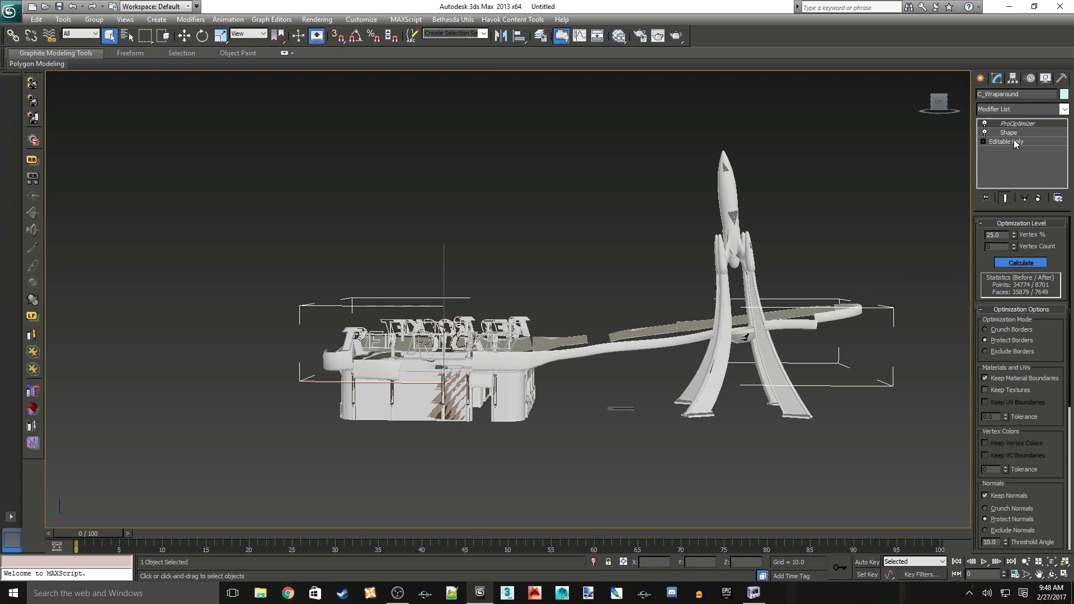
{"action": "left_click", "coordinate": [730, 196]}
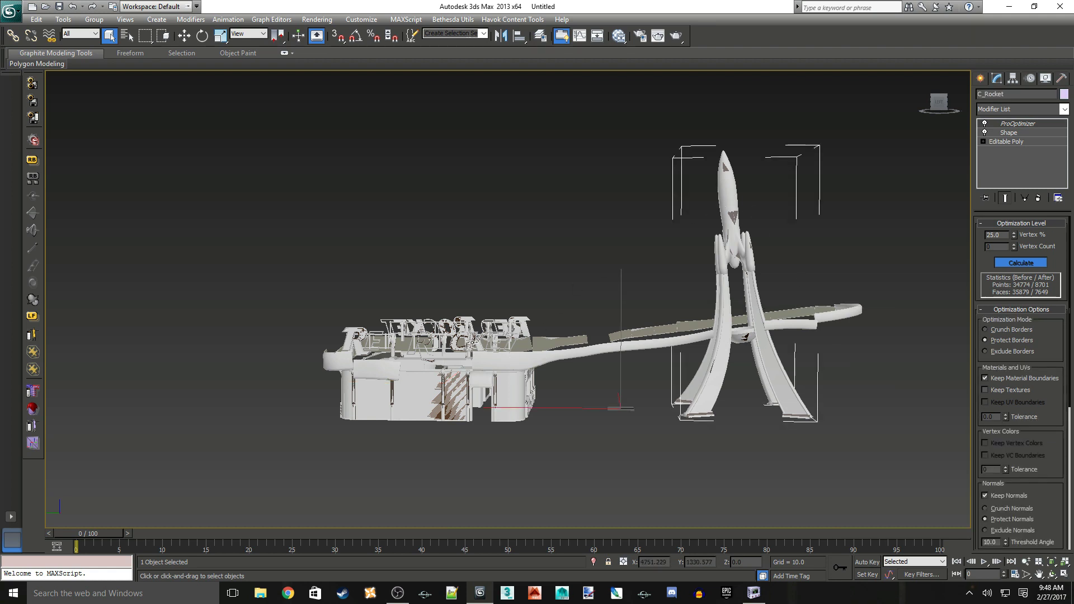
{"action": "left_click", "coordinate": [472, 348]}
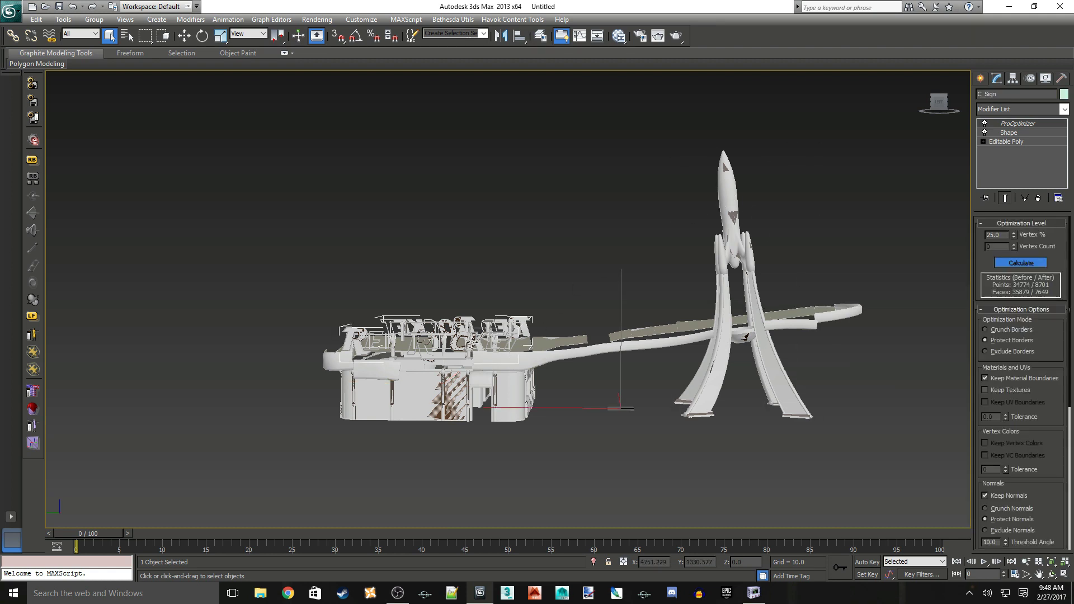
{"action": "left_click", "coordinate": [420, 402]}
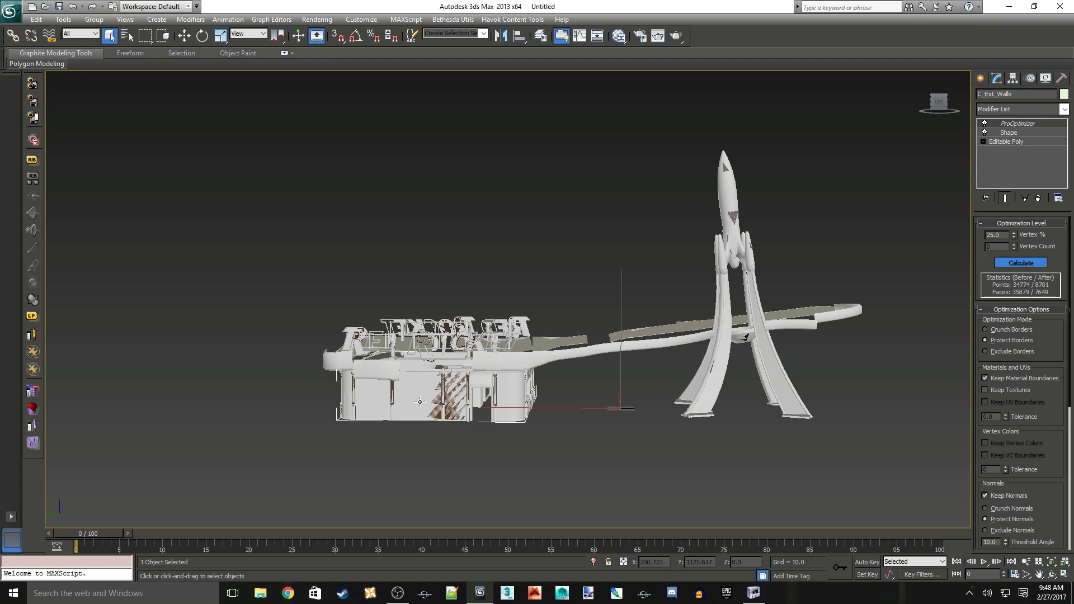
- Collapse the ProOptimizer on C_Rocket into an editable mesh
{"action": "left_click", "coordinate": [722, 196]}
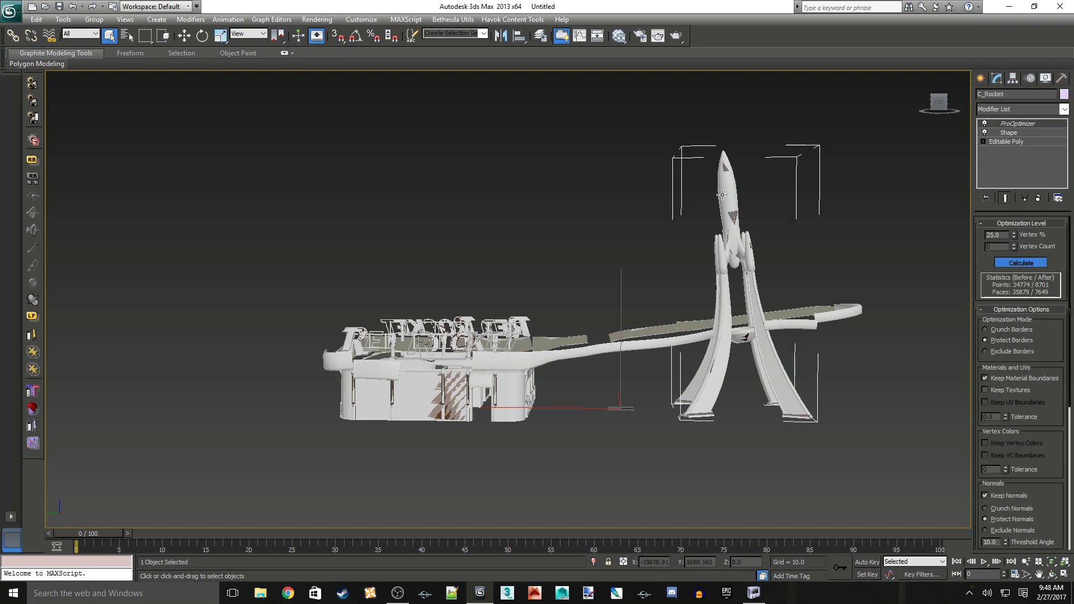
{"action": "right_click", "coordinate": [1013, 128]}
{"action": "left_click", "coordinate": [964, 221]}
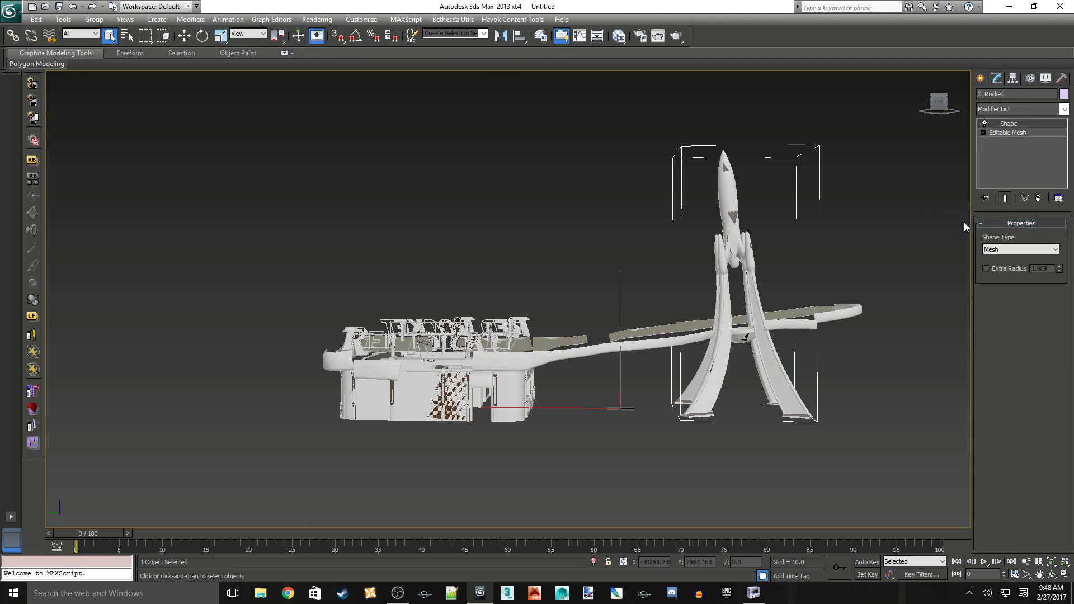
- Collapse the ProOptimizer on C_Wraparound and on C_Bubble into editable meshes, keeping the Shape modifier above
{"action": "left_click", "coordinate": [833, 318]}
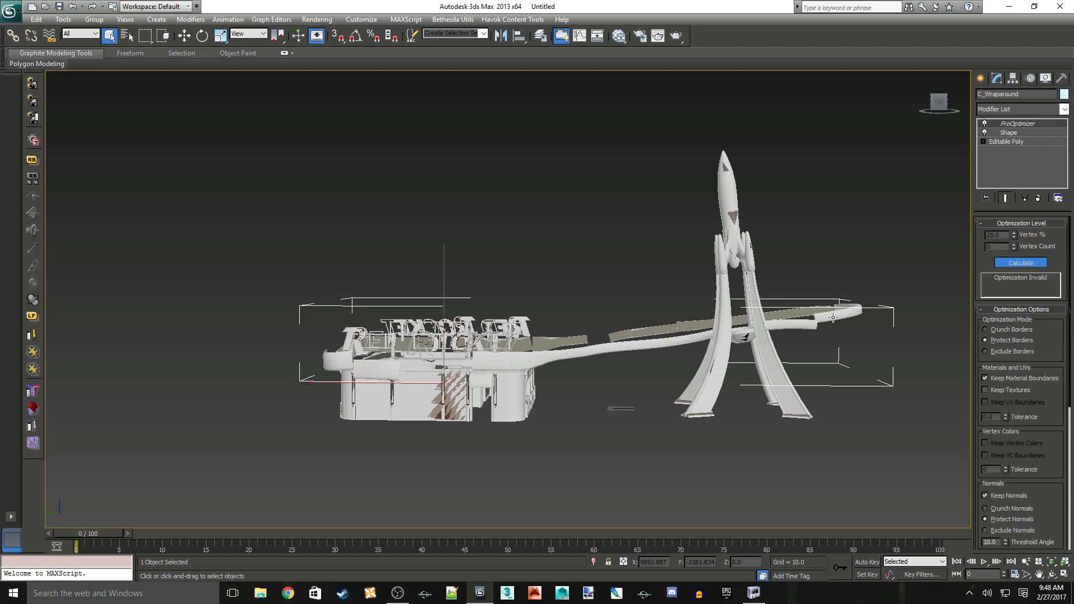
{"action": "right_click", "coordinate": [1021, 124]}
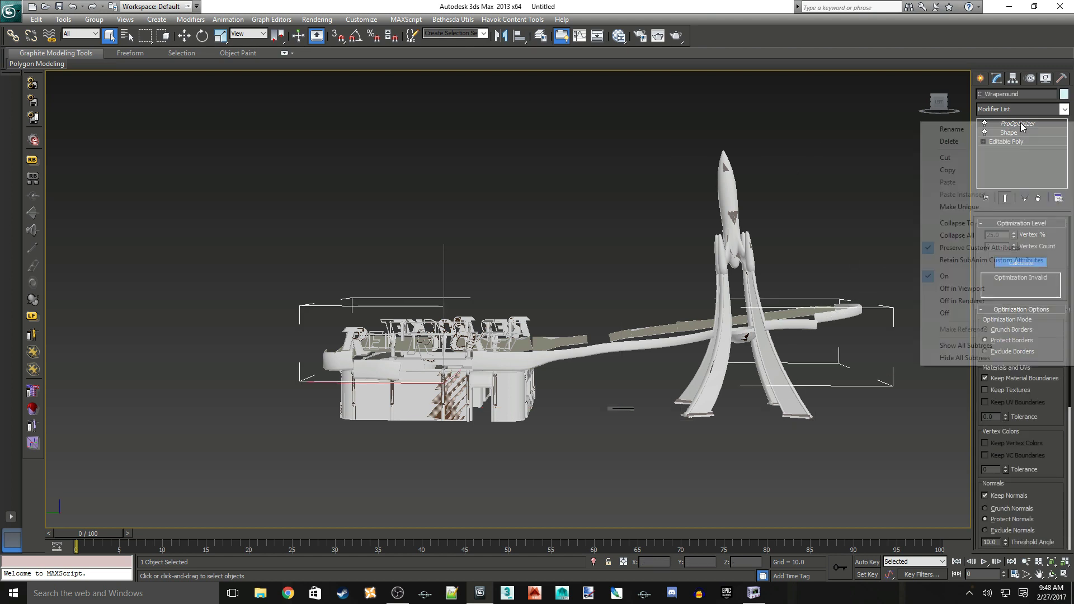
{"action": "left_click", "coordinate": [957, 223]}
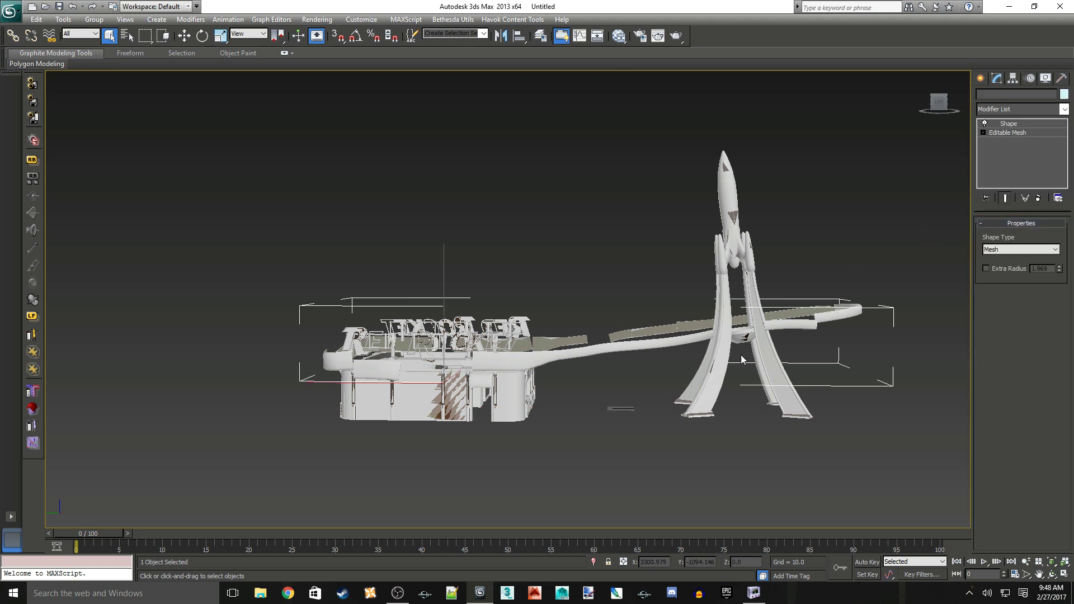
{"action": "left_click", "coordinate": [841, 292]}
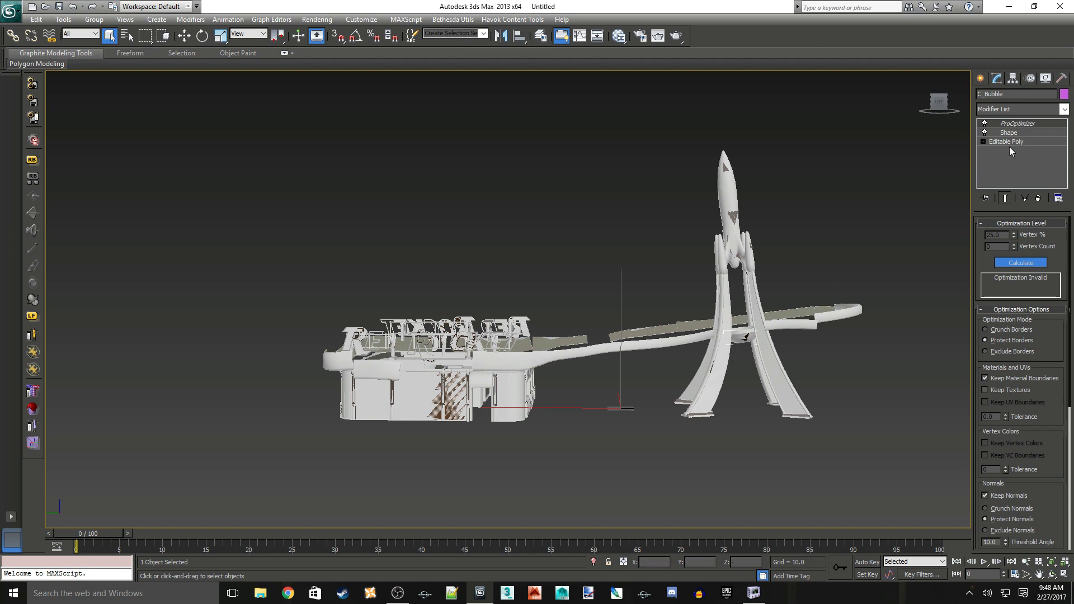
{"action": "right_click", "coordinate": [1026, 122]}
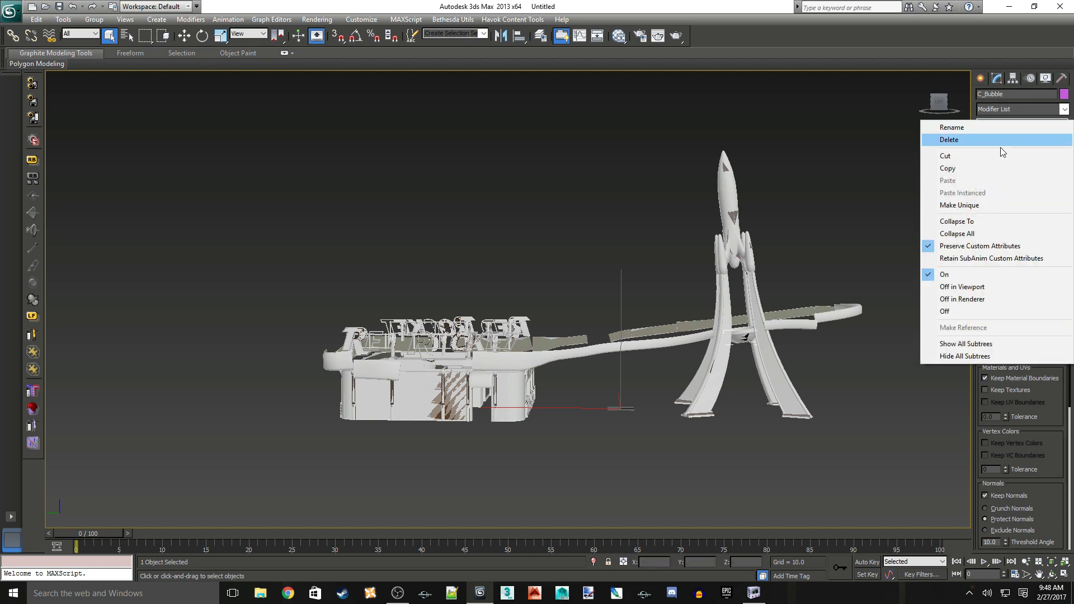
{"action": "left_click", "coordinate": [950, 223]}
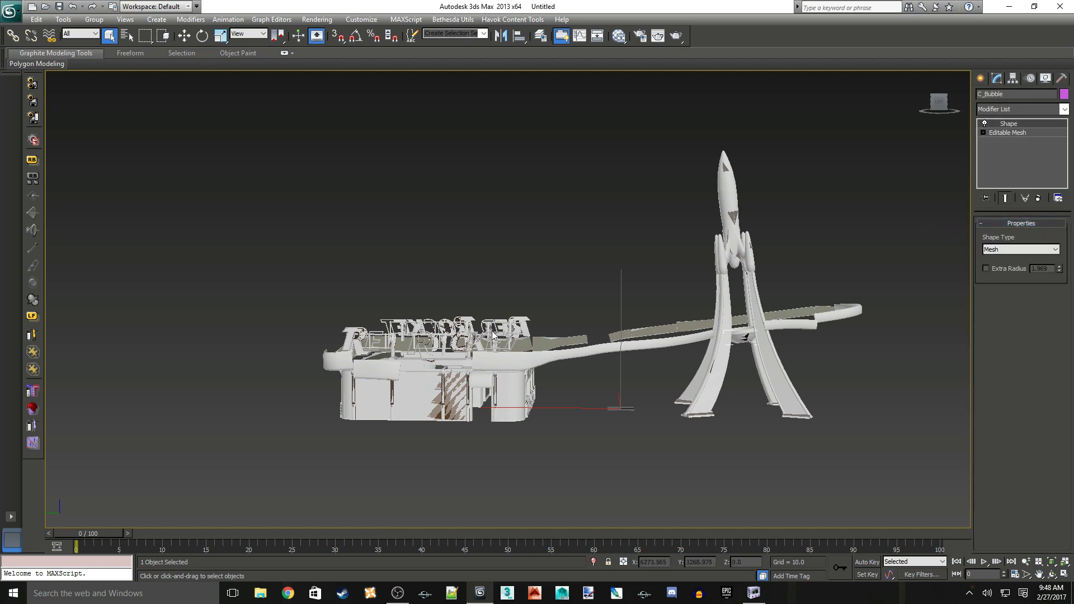
- Collapse the ProOptimizer on the C_Sign and C_Ext_Walls collision objects down to editable meshes
{"action": "left_click", "coordinate": [473, 343]}
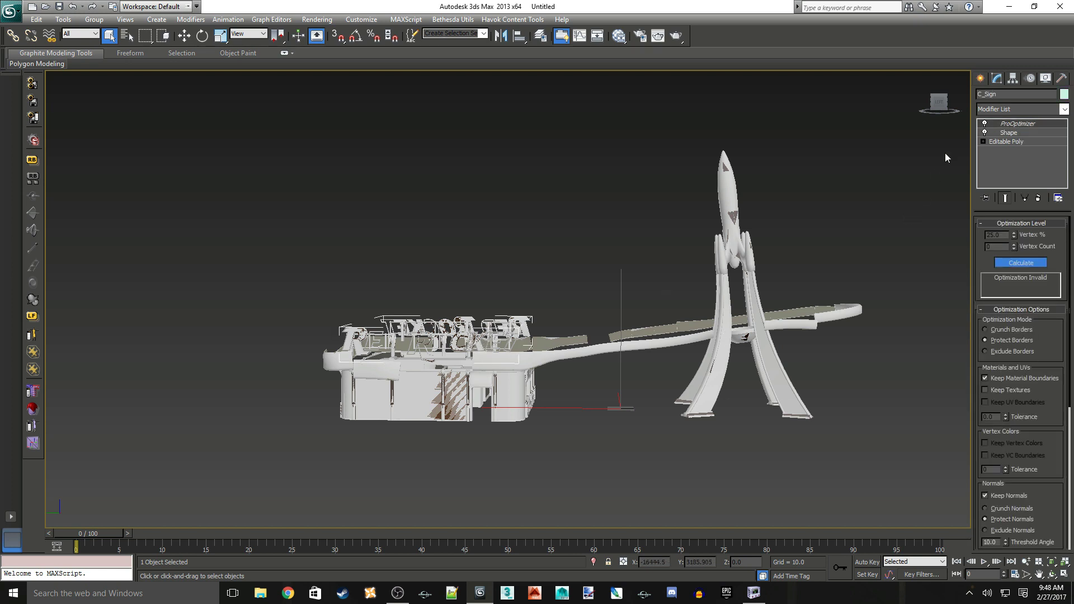
{"action": "right_click", "coordinate": [1018, 123]}
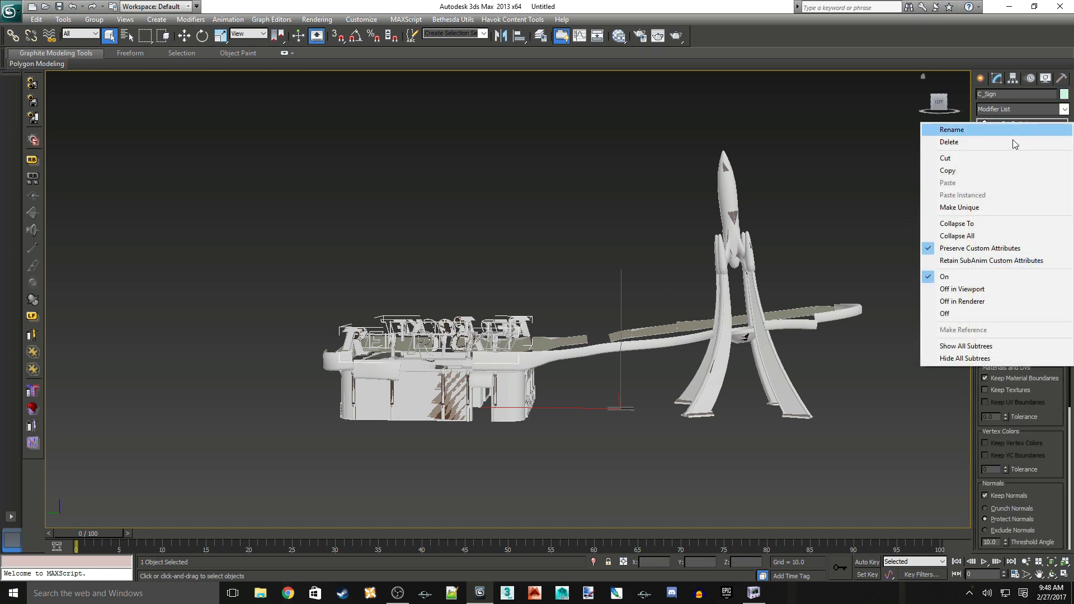
{"action": "left_click", "coordinate": [955, 224]}
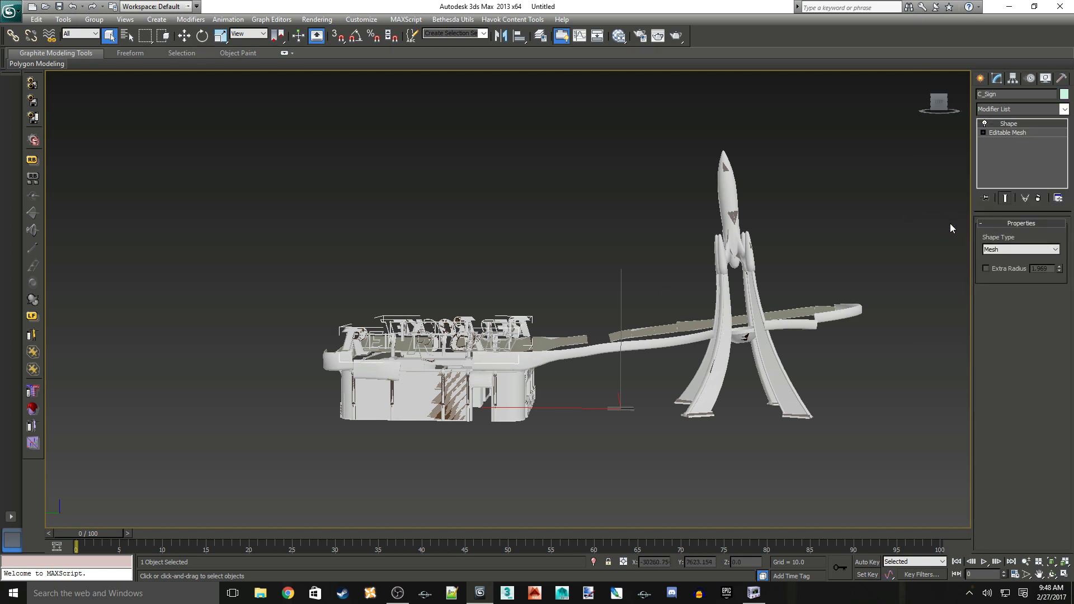
{"action": "left_click", "coordinate": [382, 370]}
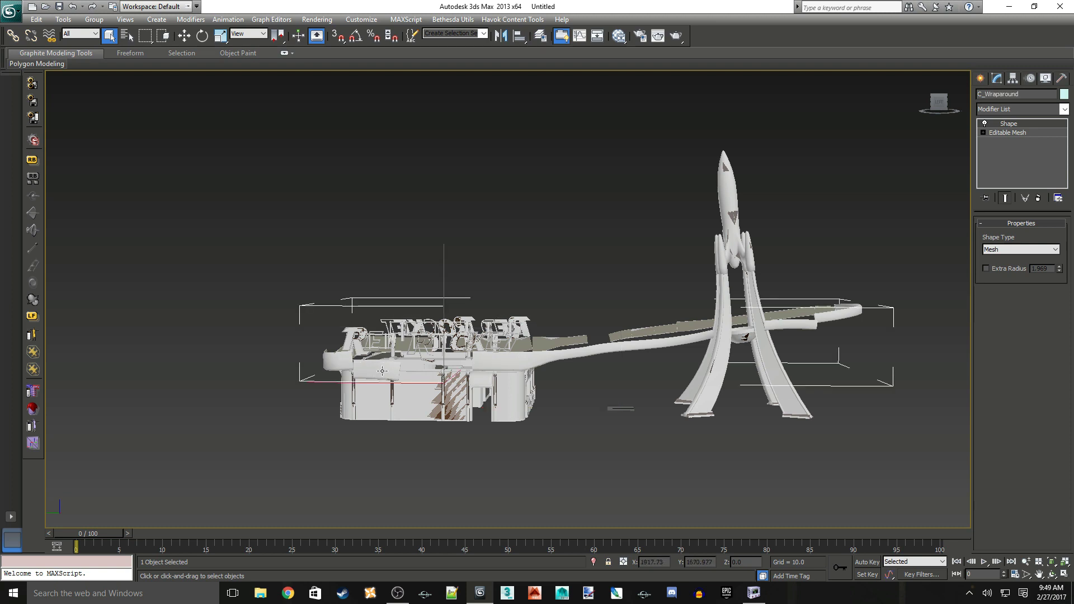
{"action": "left_click", "coordinate": [415, 415]}
{"action": "right_click", "coordinate": [1008, 124]}
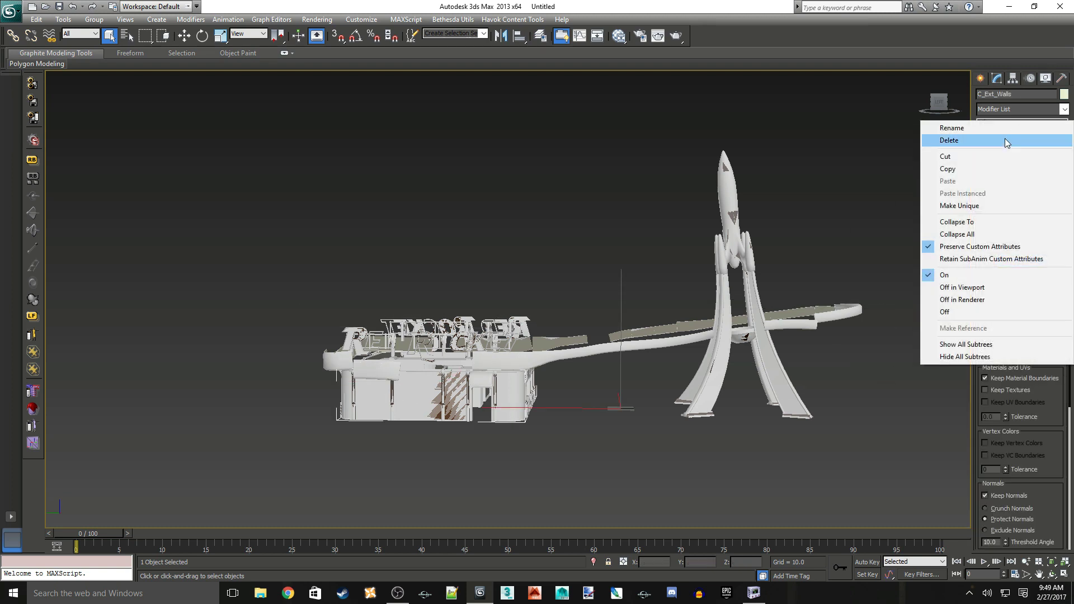
{"action": "left_click", "coordinate": [954, 223]}
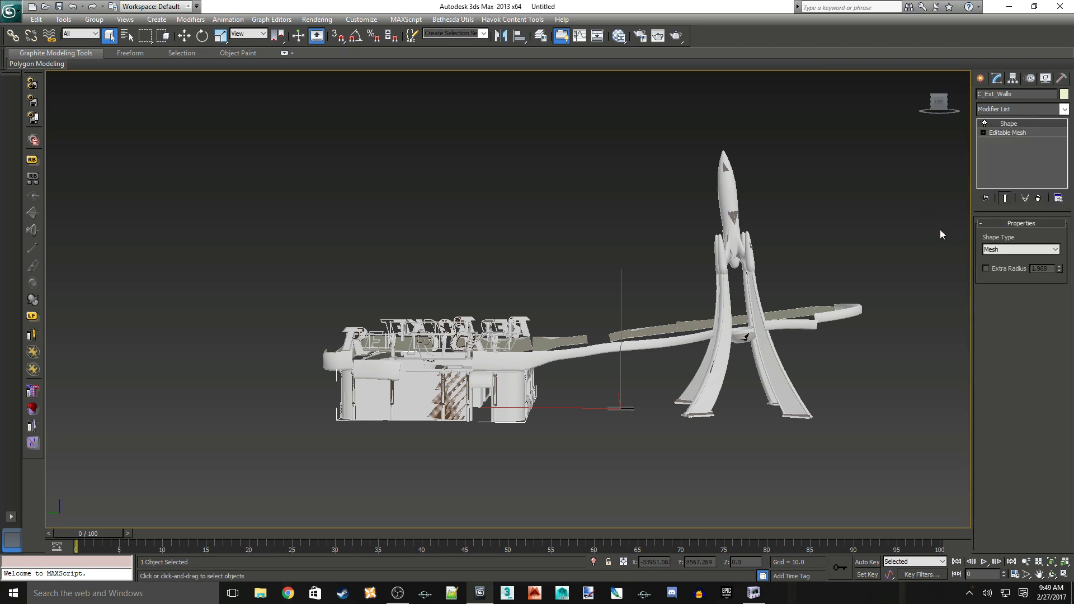
- Collapse the modifier stack from ProOptimizer down on C_Trim and C_Ceiling to turn them into editable meshes
{"action": "left_click", "coordinate": [476, 382]}
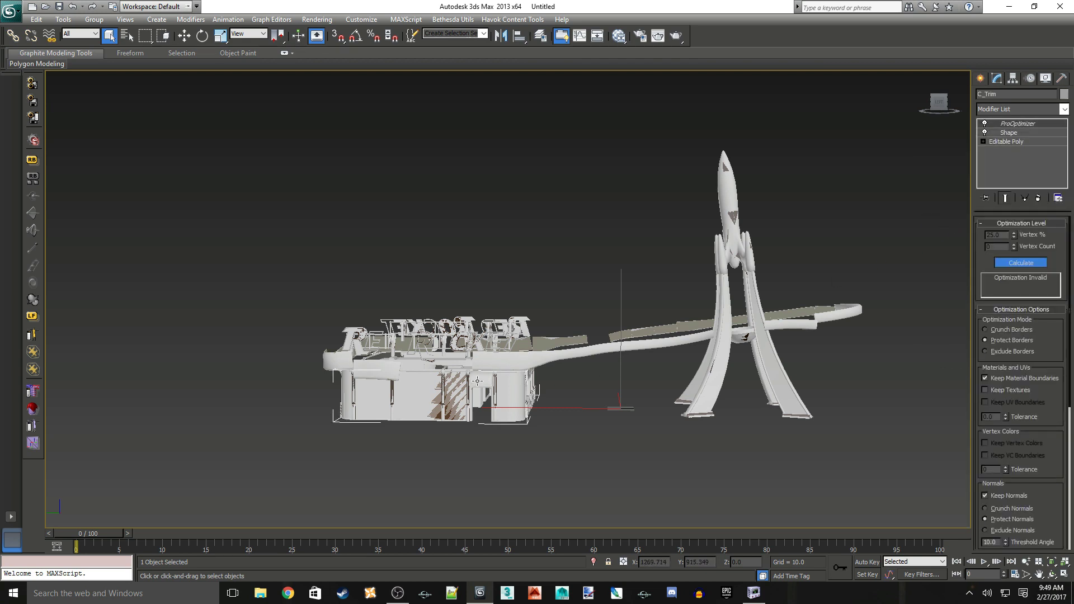
{"action": "right_click", "coordinate": [1026, 123]}
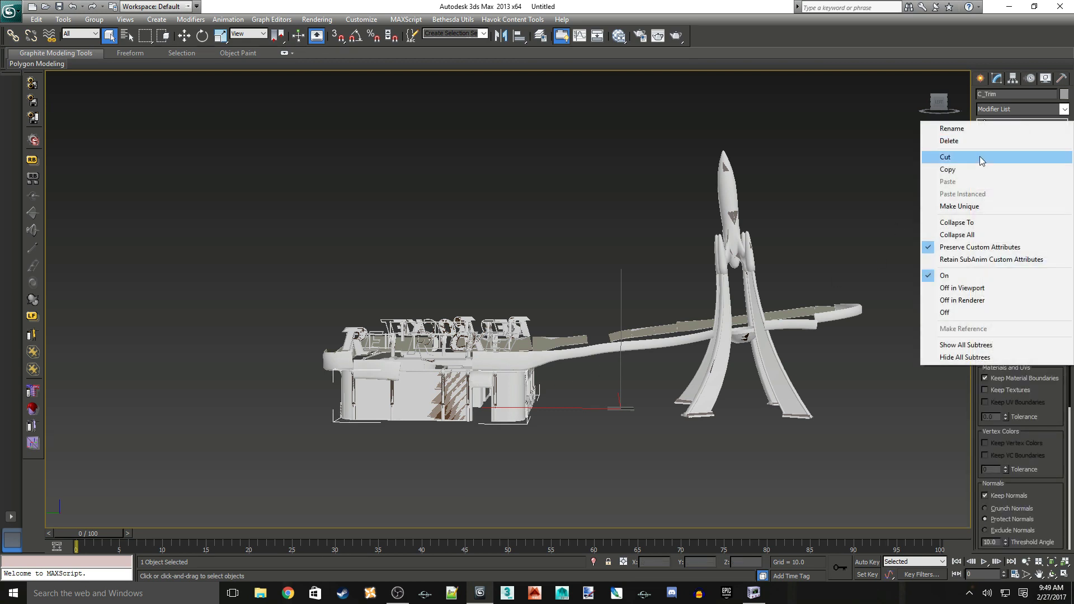
{"action": "left_click", "coordinate": [954, 222]}
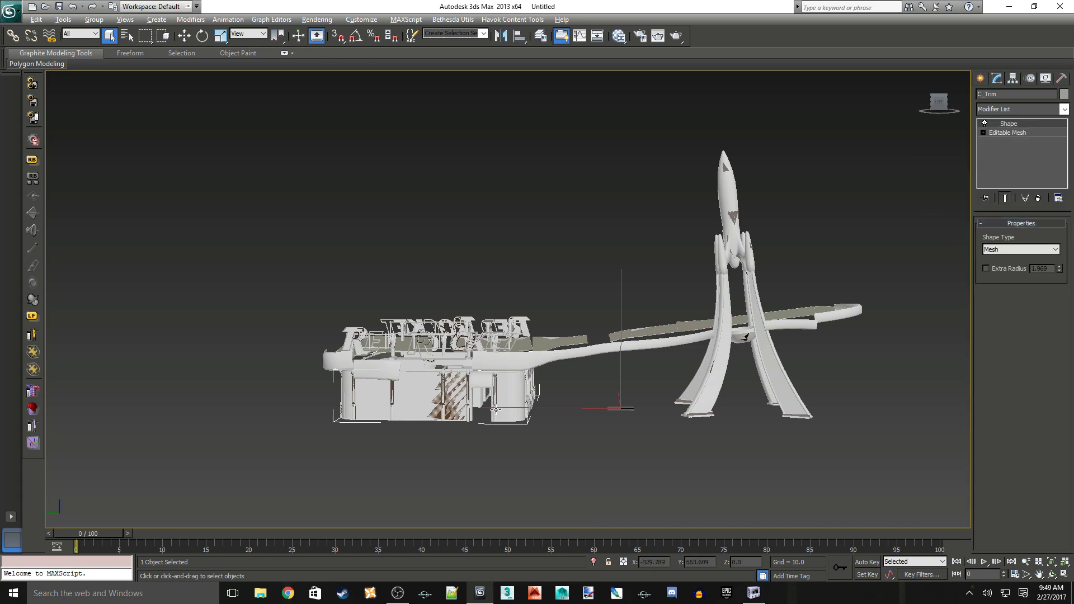
{"action": "middle_click_drag", "start_coordinate": [495, 410], "coordinate": [549, 312], "text": "alt"}
{"action": "right_click", "coordinate": [492, 369]}
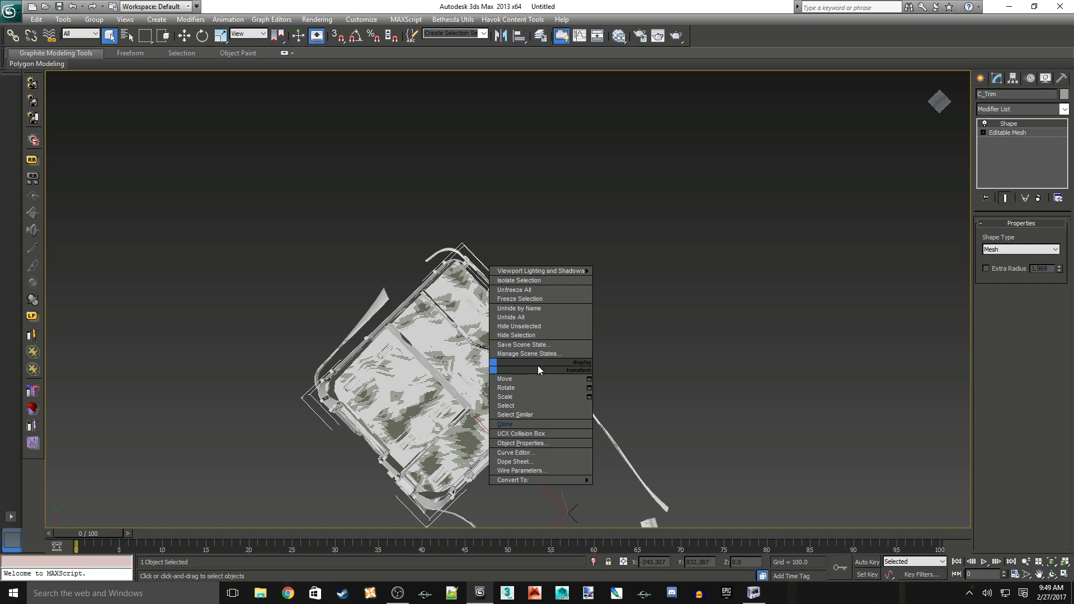
{"action": "left_click", "coordinate": [456, 360]}
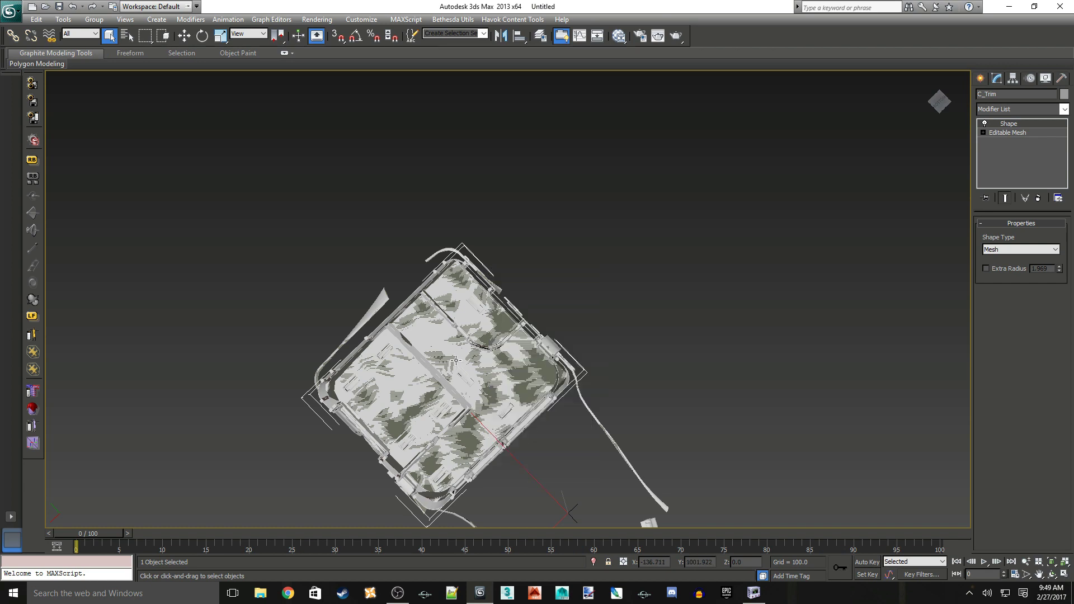
{"action": "left_click", "coordinate": [501, 373]}
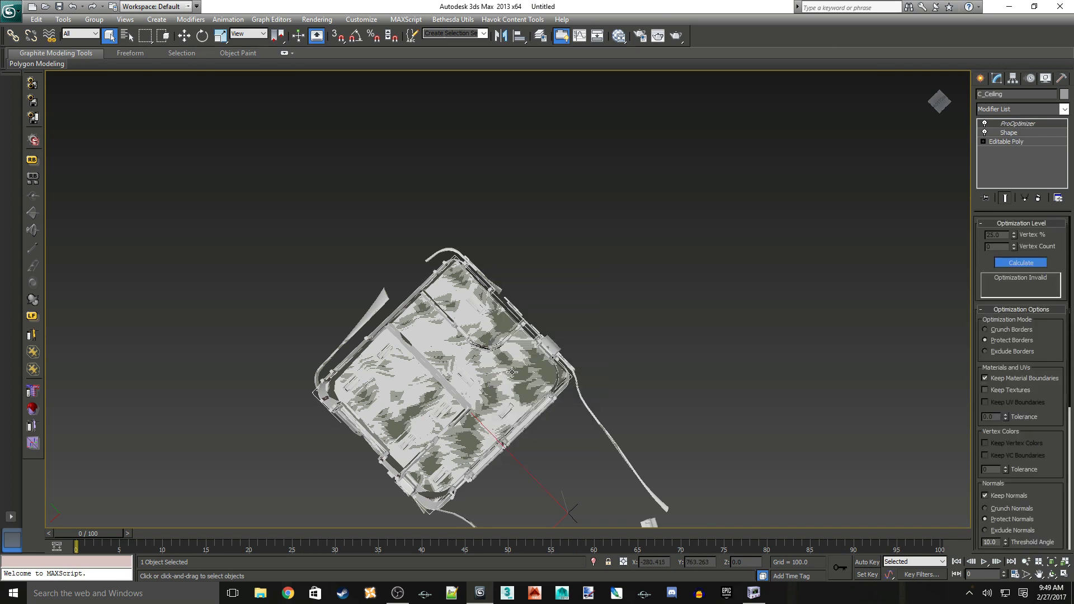
{"action": "right_click", "coordinate": [1026, 124]}
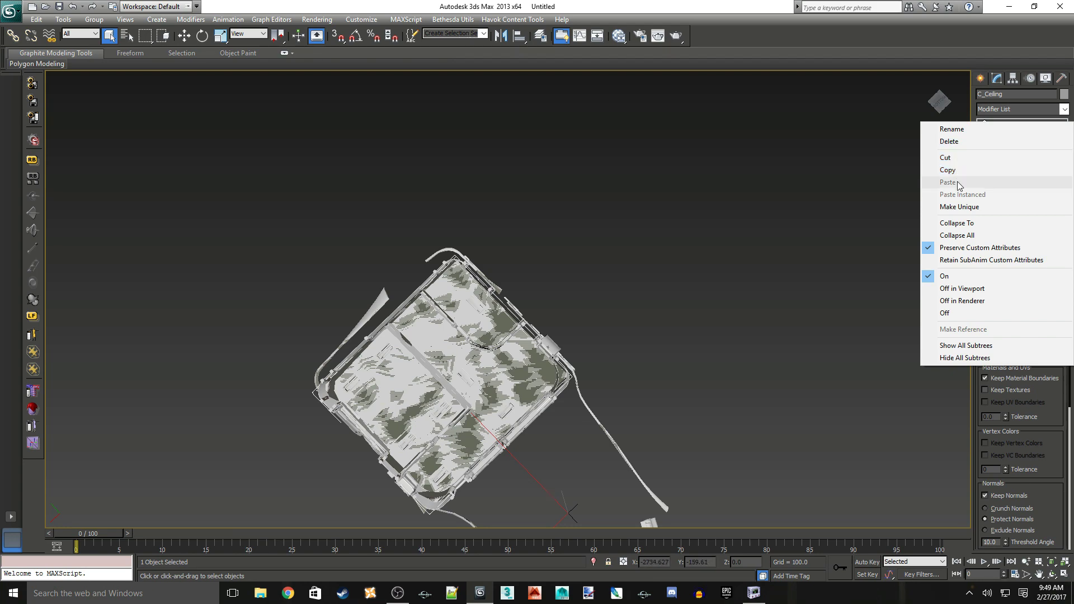
{"action": "left_click", "coordinate": [959, 224]}
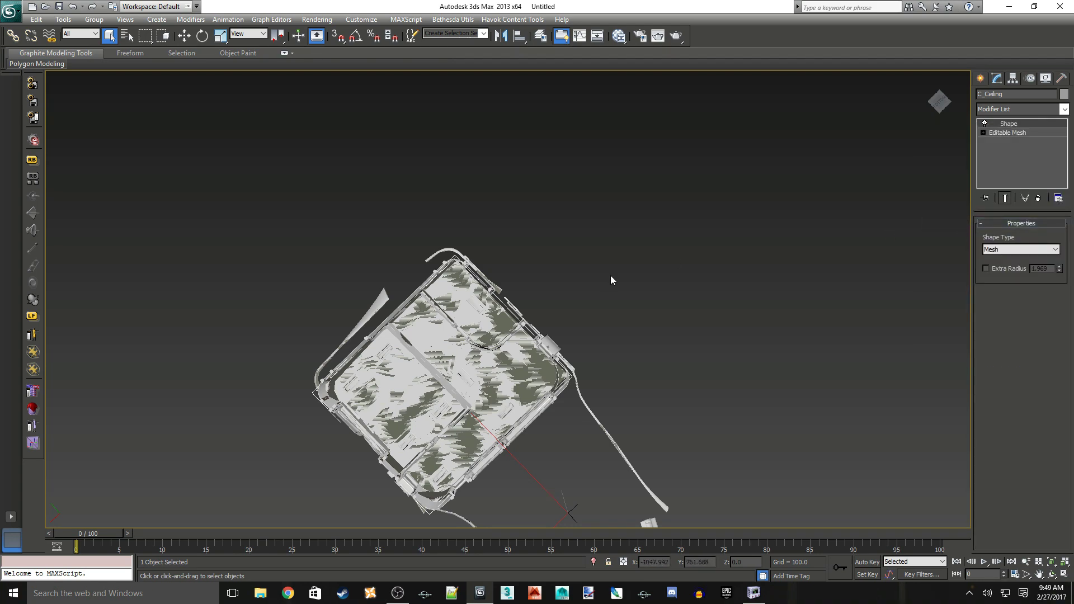
- Collapse the ProOptimizer on C_Office_Walls and C_Int_Walls inside the building into editable meshes
{"action": "middle_click_drag", "start_coordinate": [611, 280], "coordinate": [615, 328], "text": "alt"}
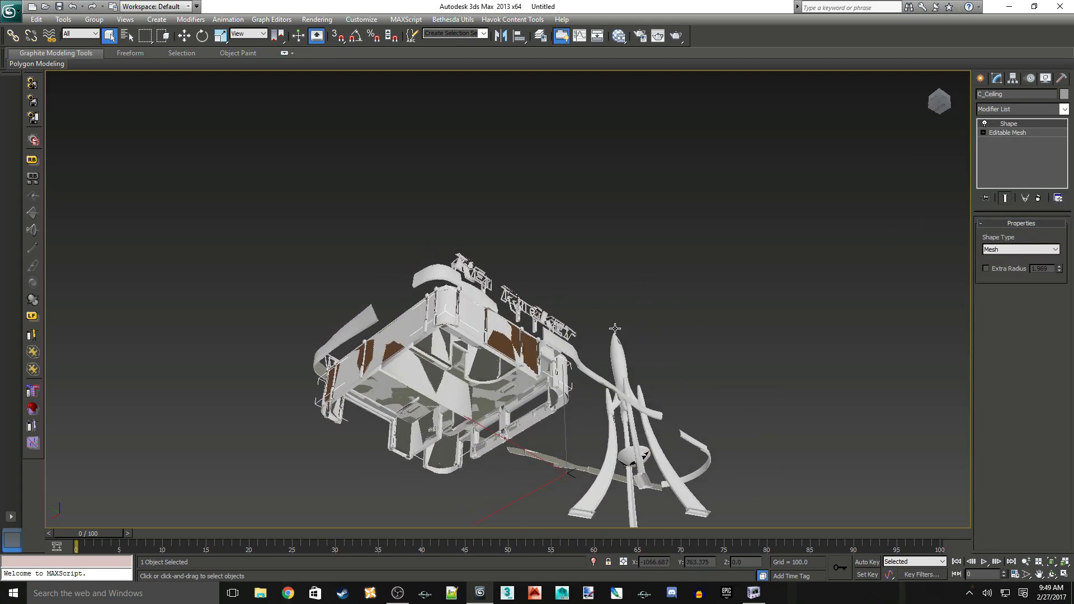
{"action": "left_click", "coordinate": [482, 374]}
{"action": "right_click", "coordinate": [485, 374]}
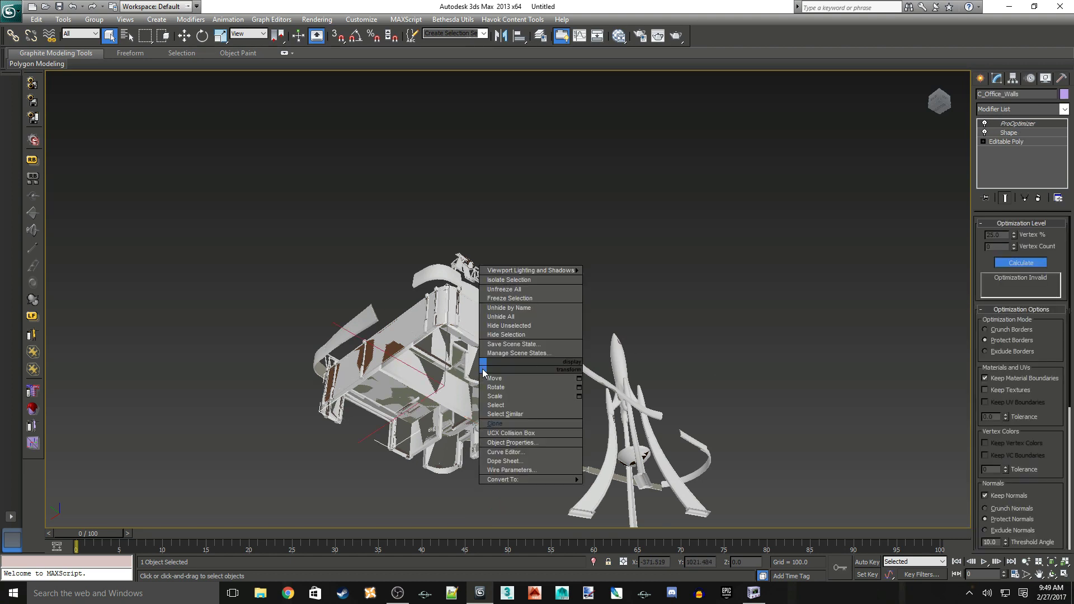
{"action": "right_click", "coordinate": [1033, 123]}
{"action": "left_click", "coordinate": [962, 218]}
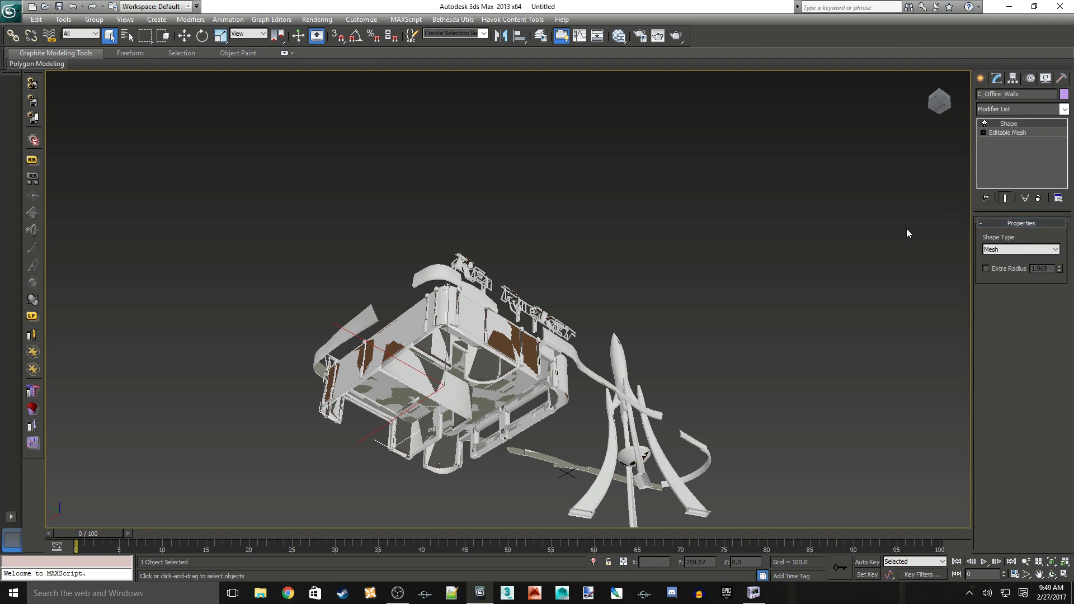
{"action": "left_click", "coordinate": [453, 399]}
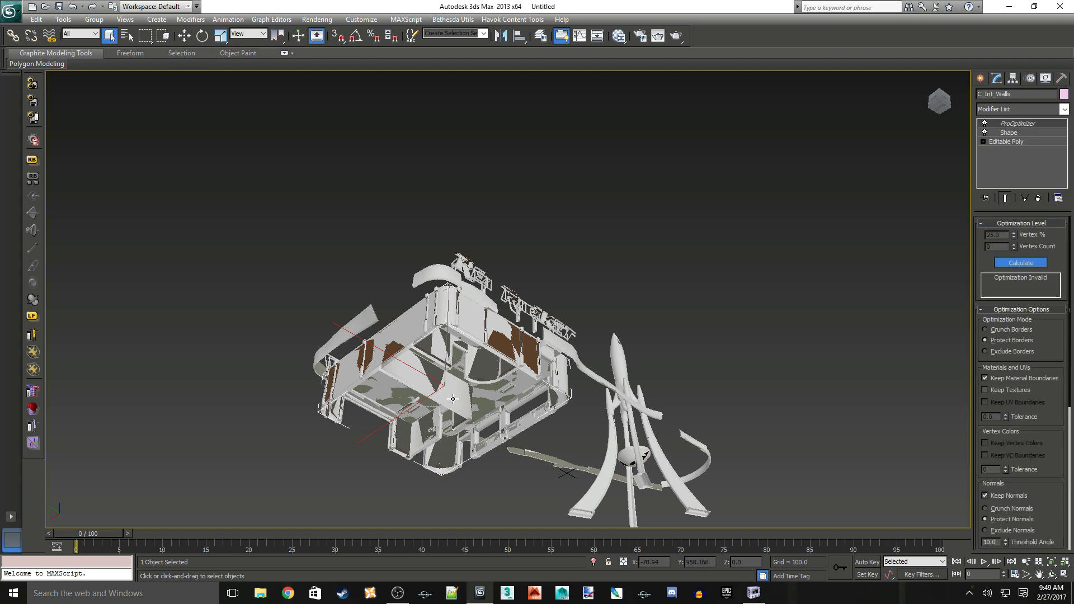
{"action": "right_click", "coordinate": [452, 399]}
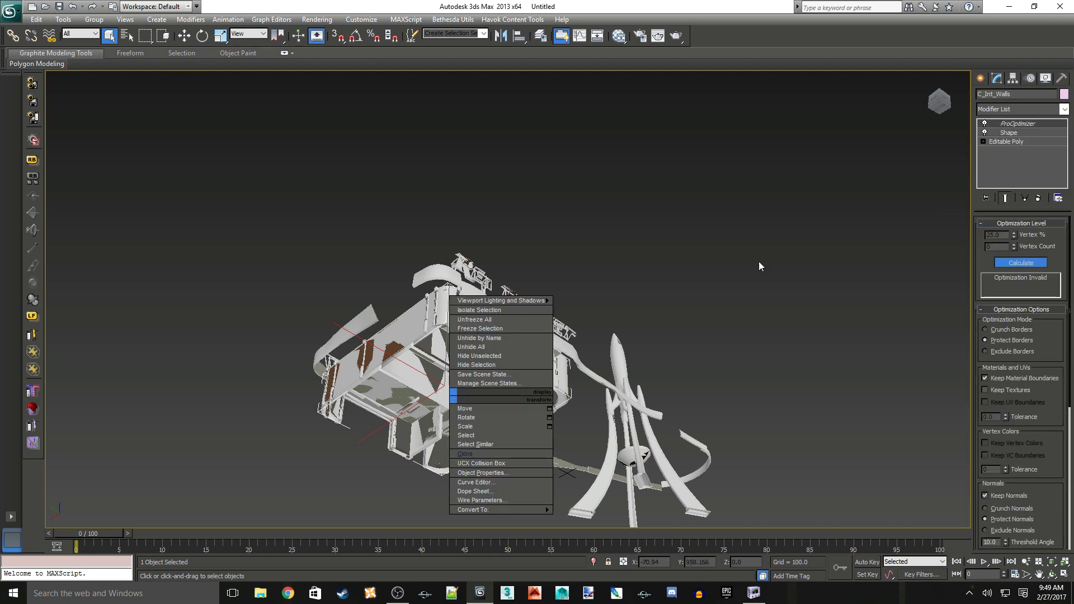
{"action": "right_click", "coordinate": [1036, 124]}
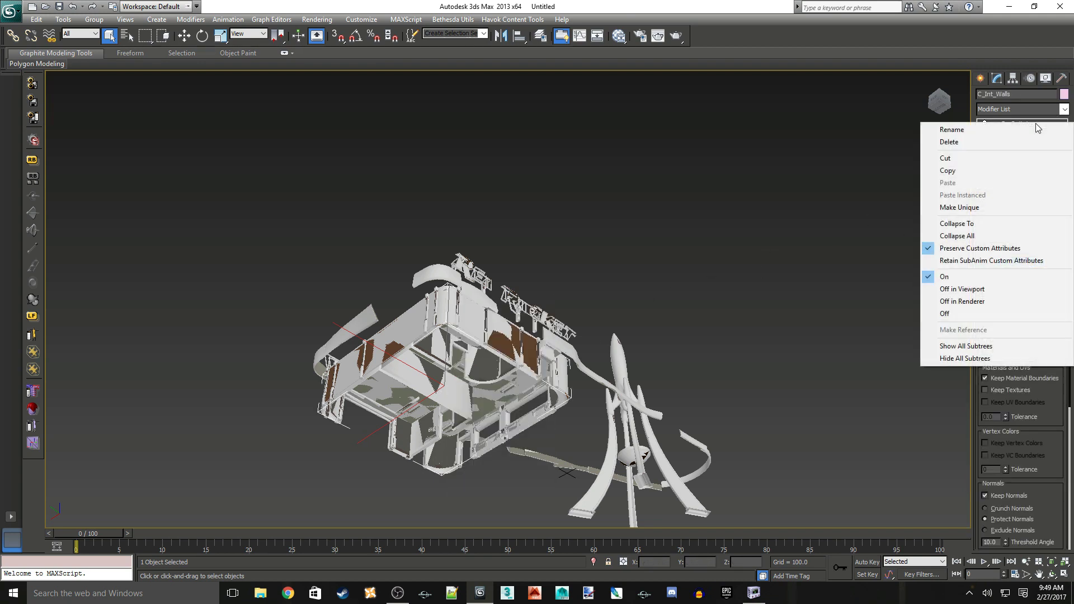
{"action": "left_click", "coordinate": [945, 224]}
- Examine the collapsed collision meshes from below, inside the building and around its walls, and from the side with the rocket
{"action": "middle_click_drag", "start_coordinate": [768, 220], "coordinate": [725, 189], "text": "alt"}
{"action": "scroll", "coordinate": [441, 298], "scroll_direction": "up", "scroll_amount": 10}
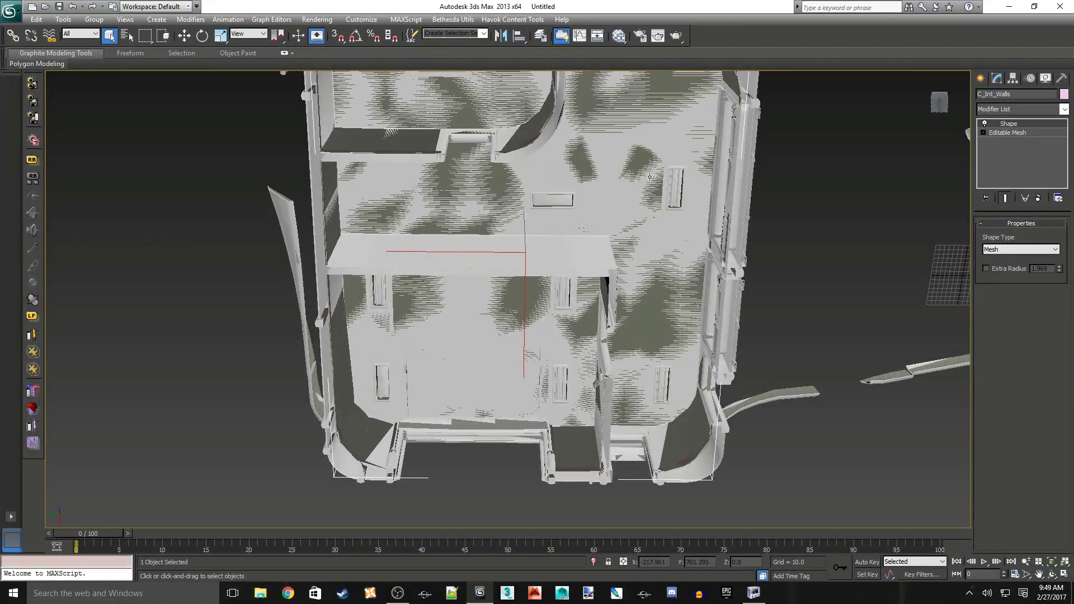
{"action": "middle_click_drag", "start_coordinate": [650, 177], "coordinate": [705, 281], "text": "alt"}
{"action": "middle_click_drag", "start_coordinate": [685, 382], "coordinate": [550, 295], "text": "alt"}
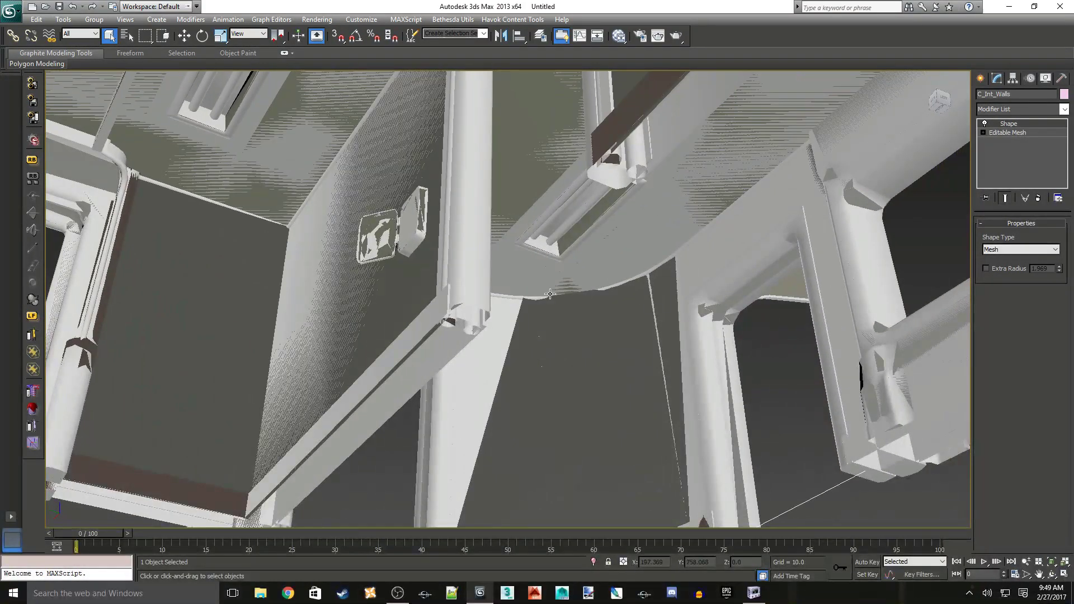
{"action": "middle_click_drag", "start_coordinate": [679, 243], "coordinate": [650, 160], "text": "alt"}
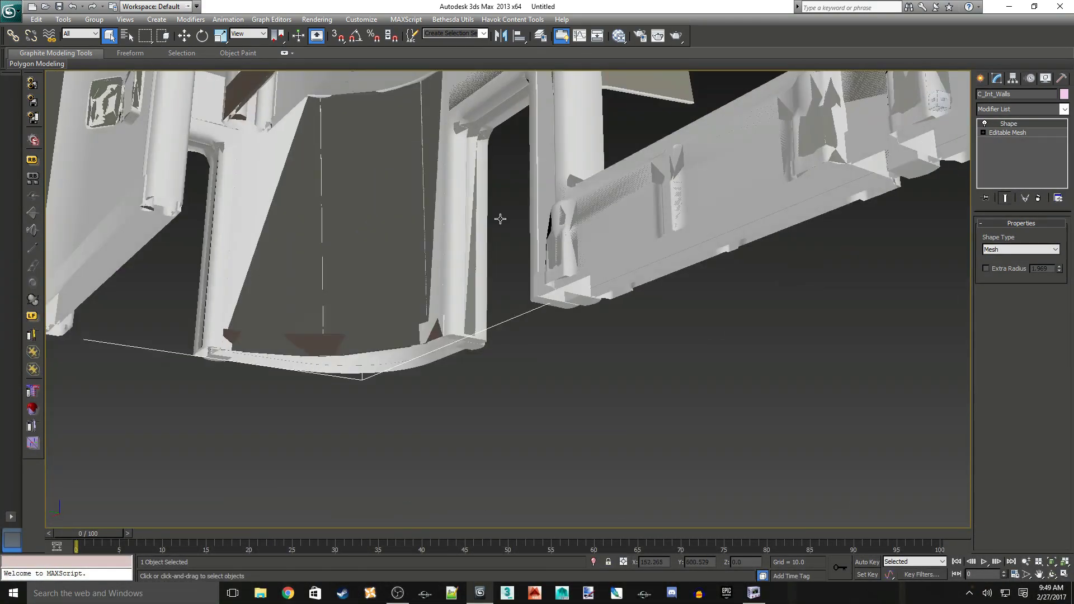
{"action": "middle_click_drag", "start_coordinate": [374, 183], "coordinate": [602, 290], "text": "alt"}
{"action": "scroll", "coordinate": [662, 287], "scroll_direction": "down", "scroll_amount": 3}
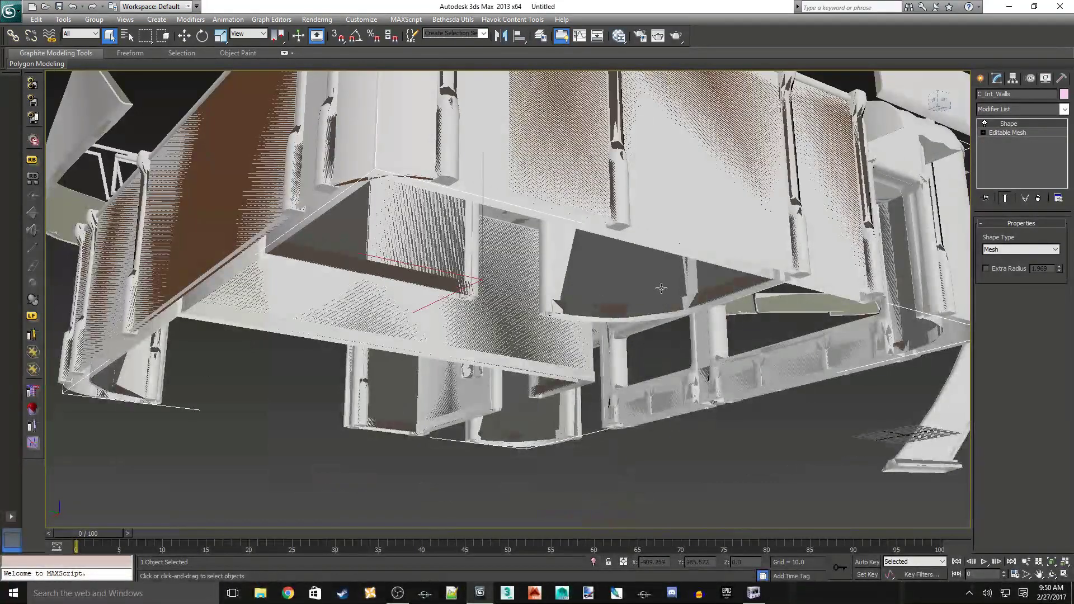
{"action": "scroll", "coordinate": [662, 289], "scroll_direction": "up", "scroll_amount": 2}
{"action": "middle_click_drag", "start_coordinate": [674, 295], "coordinate": [750, 317], "text": "alt"}
{"action": "scroll", "coordinate": [746, 227], "scroll_direction": "down", "scroll_amount": 5}
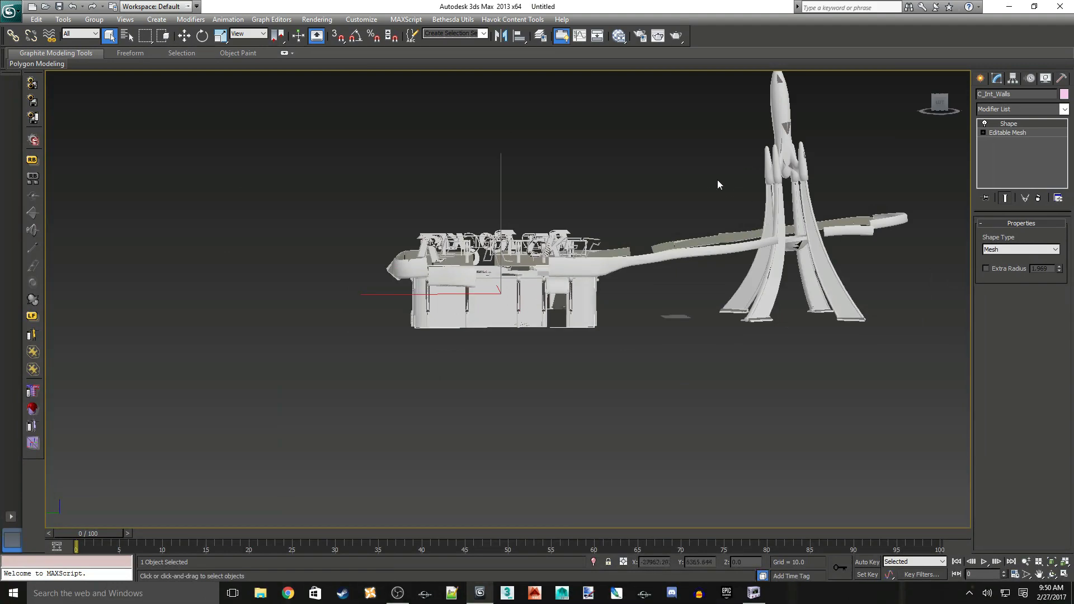
{"action": "middle_click_drag", "start_coordinate": [718, 184], "coordinate": [621, 262], "text": "alt"}
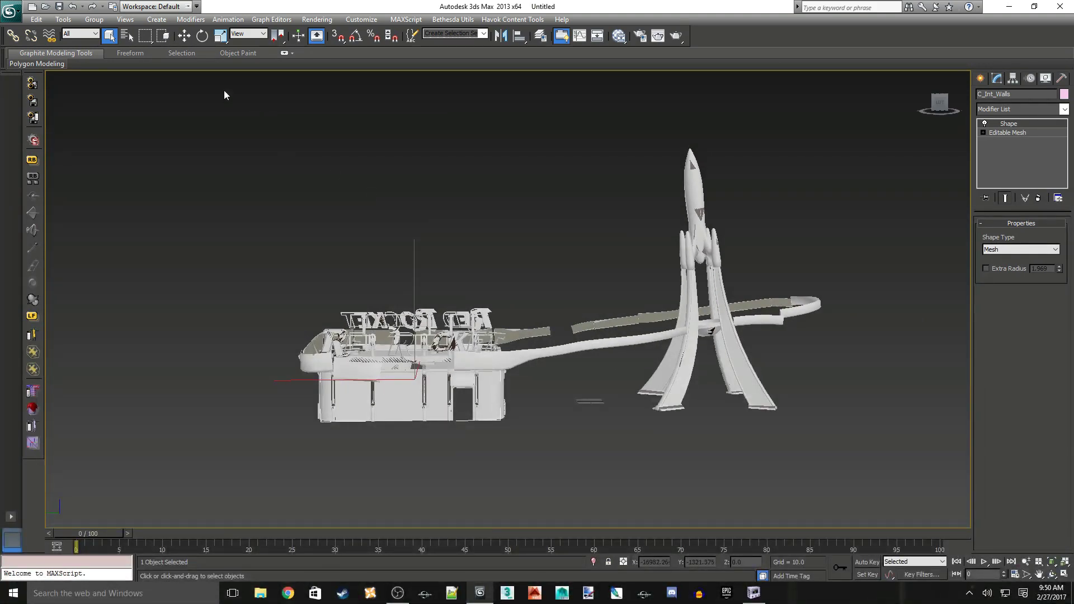
- Unfreeze the original objects from Office_Walls through RedRExt_Workshop01 in the default layer and clear the scene selection
{"action": "left_click", "coordinate": [541, 35]}
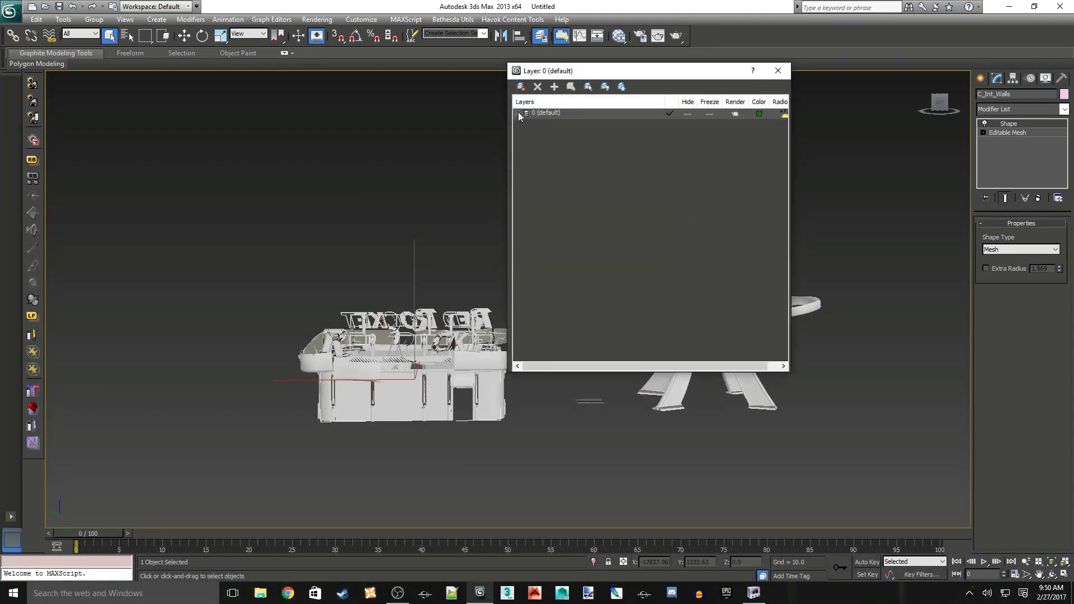
{"action": "left_click", "coordinate": [553, 230]}
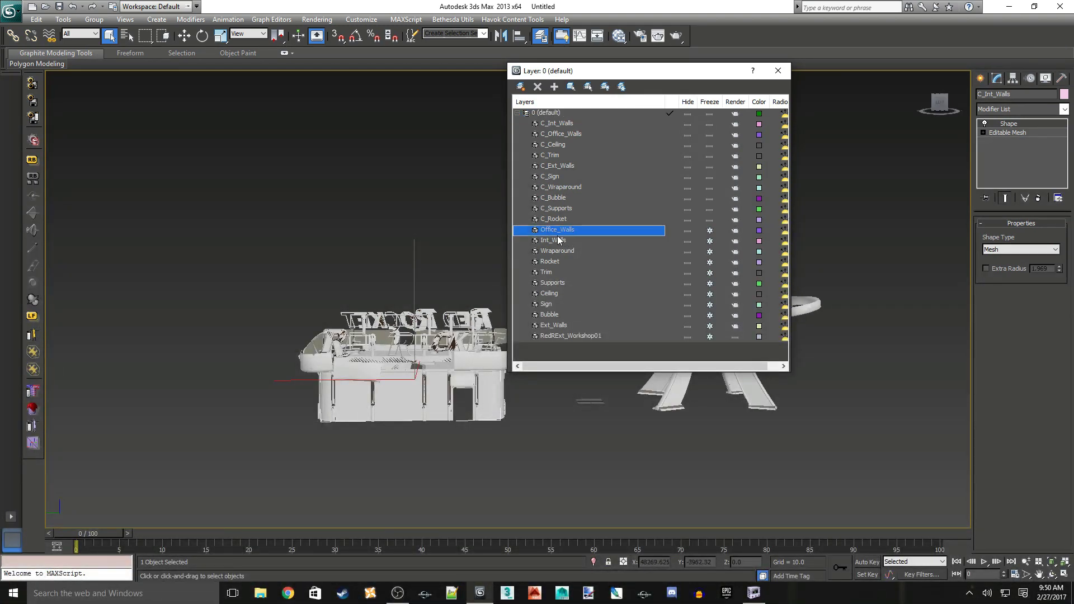
{"action": "left_click", "coordinate": [560, 335]}
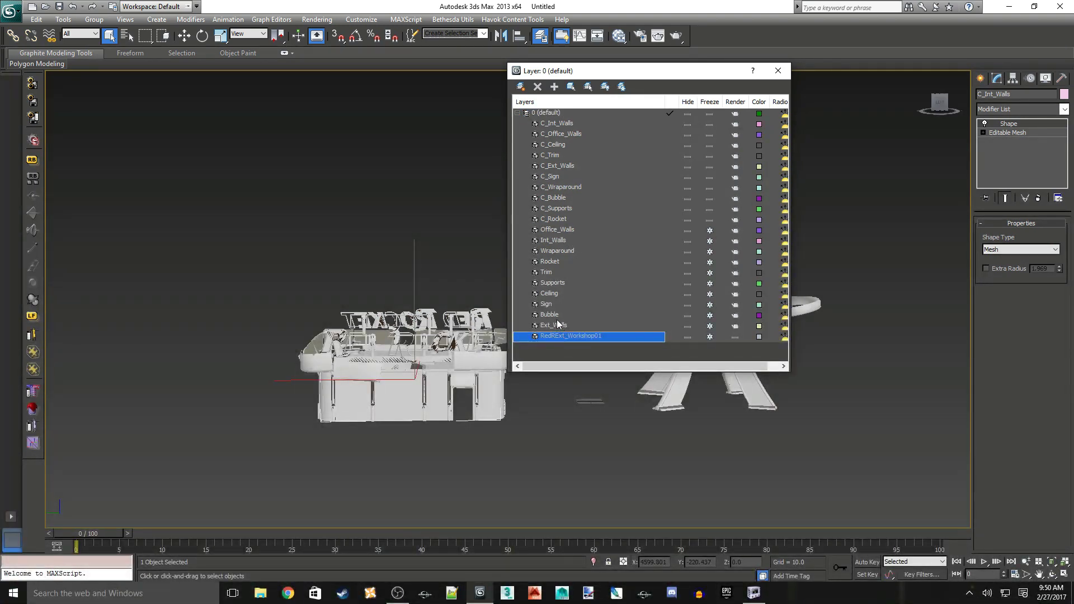
{"action": "left_click", "coordinate": [556, 230], "text": "shift"}
{"action": "left_click", "coordinate": [710, 231]}
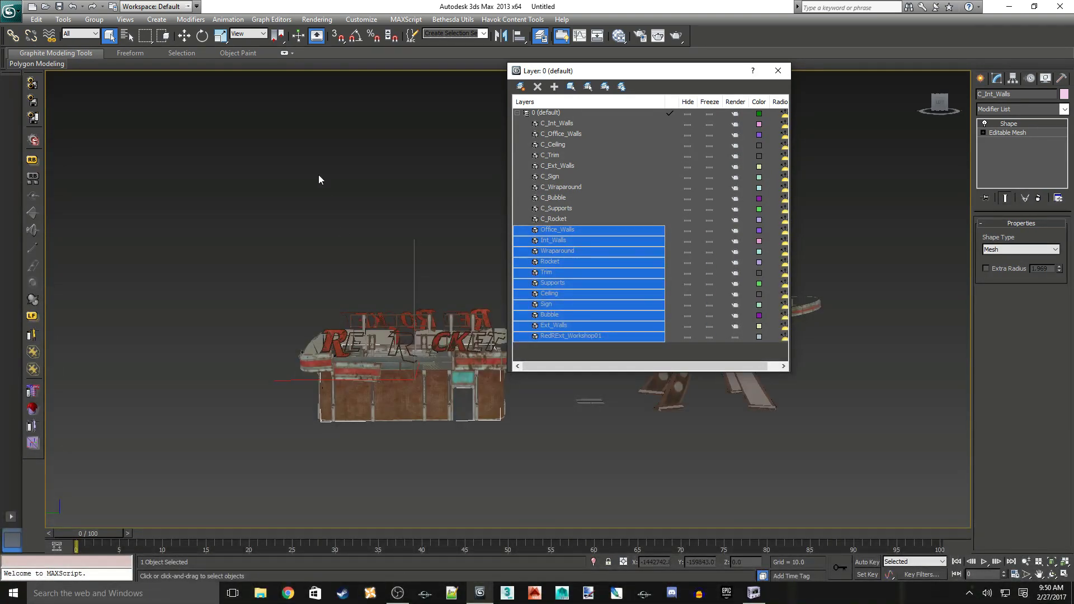
{"action": "left_click", "coordinate": [311, 159]}
{"action": "left_click", "coordinate": [782, 70]}
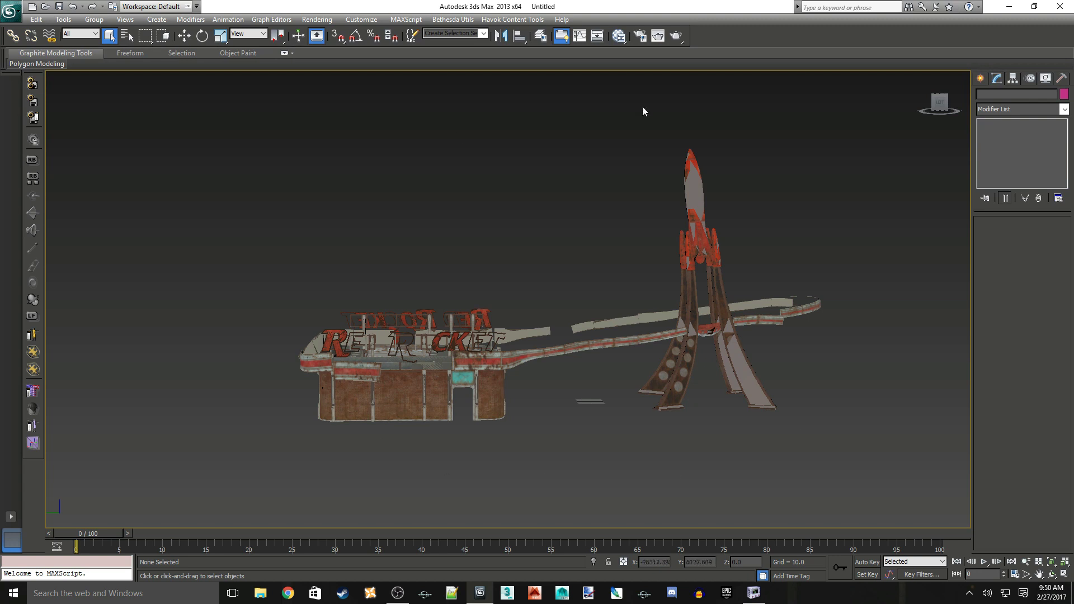
- Start exporting the scene and choose Gamebryo as the file type
{"action": "left_click", "coordinate": [11, 11]}
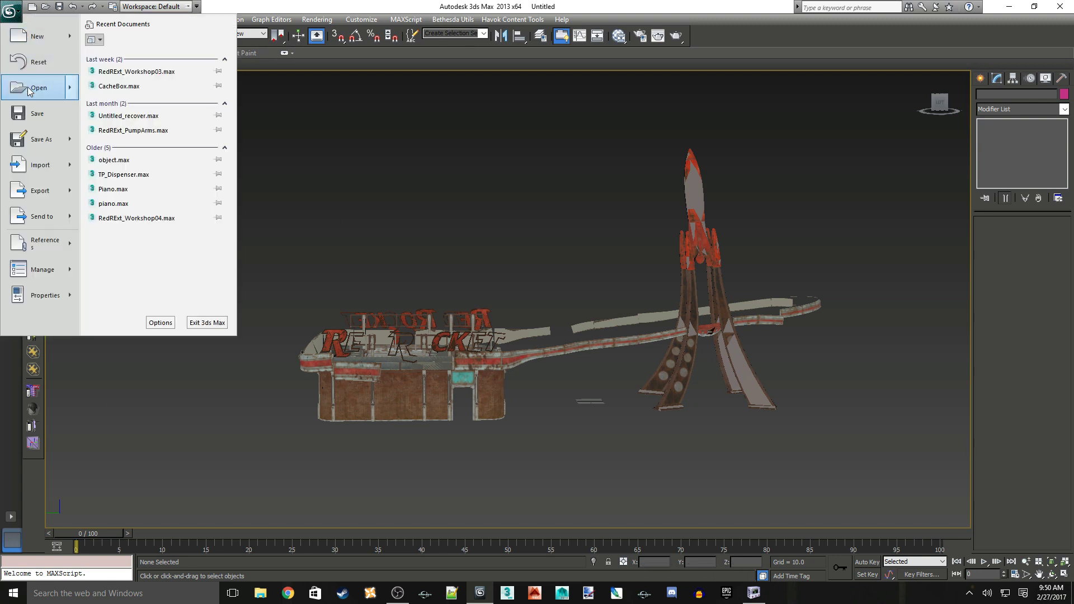
{"action": "left_click", "coordinate": [40, 191]}
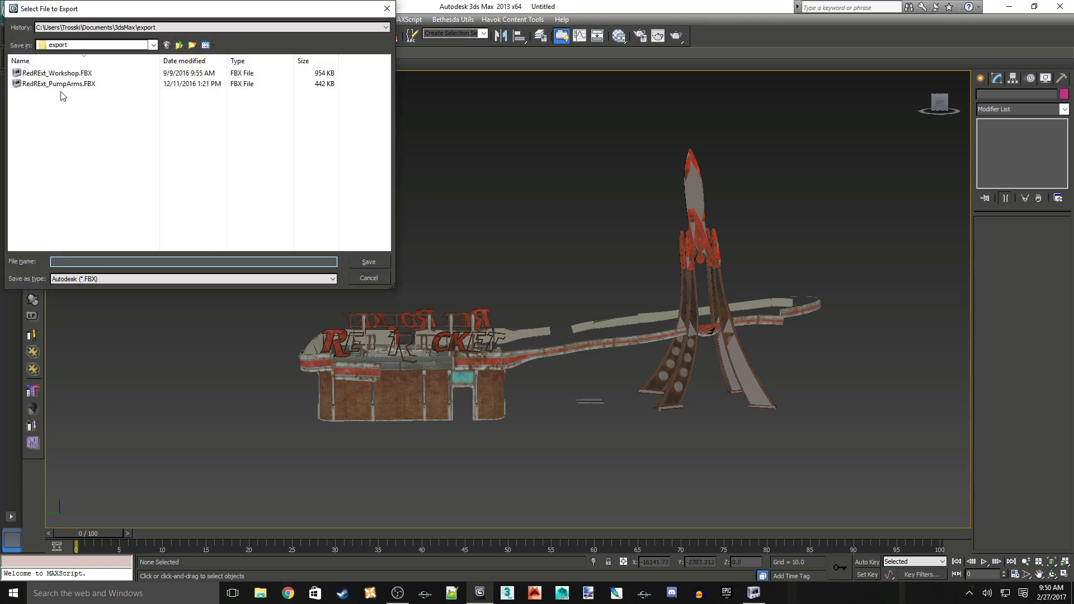
{"action": "left_click", "coordinate": [116, 279]}
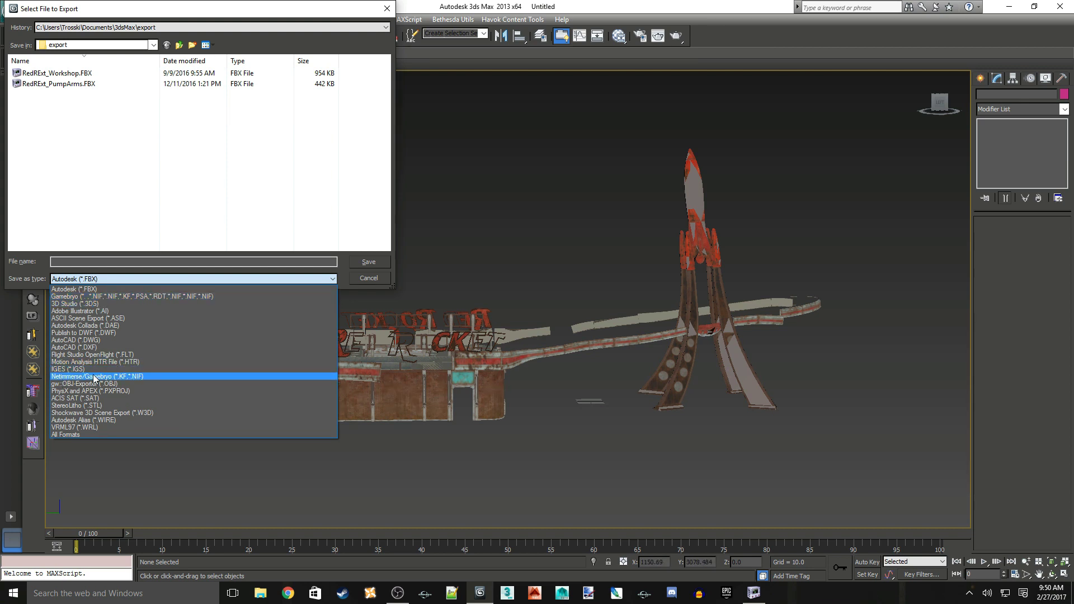
{"action": "left_click", "coordinate": [113, 297]}
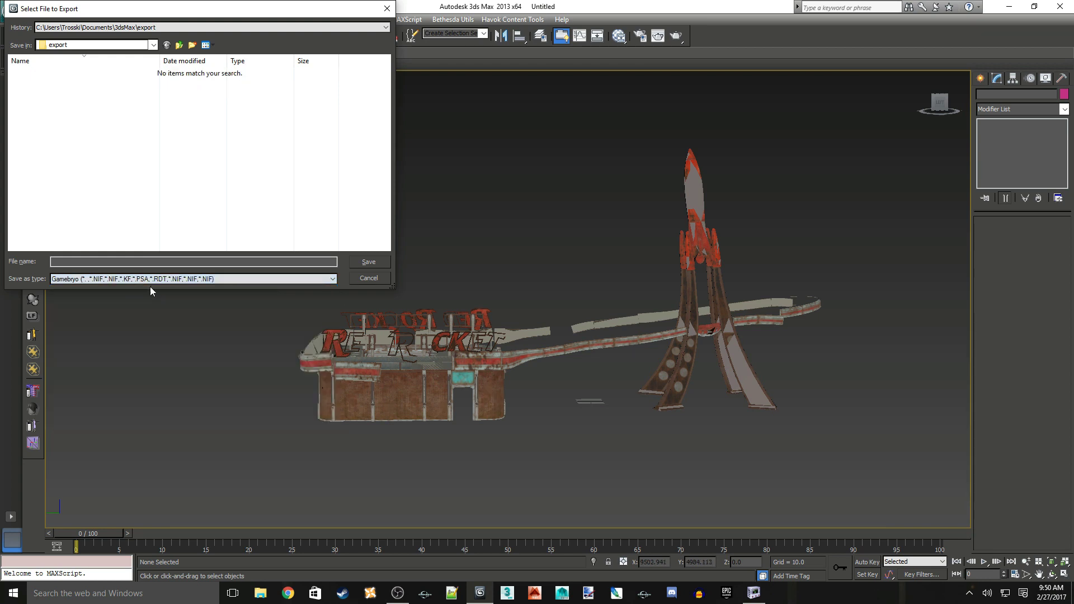
- Set the export destination to the Meshes folder inside FO4 Data on the Desktop
{"action": "left_click", "coordinate": [179, 44]}
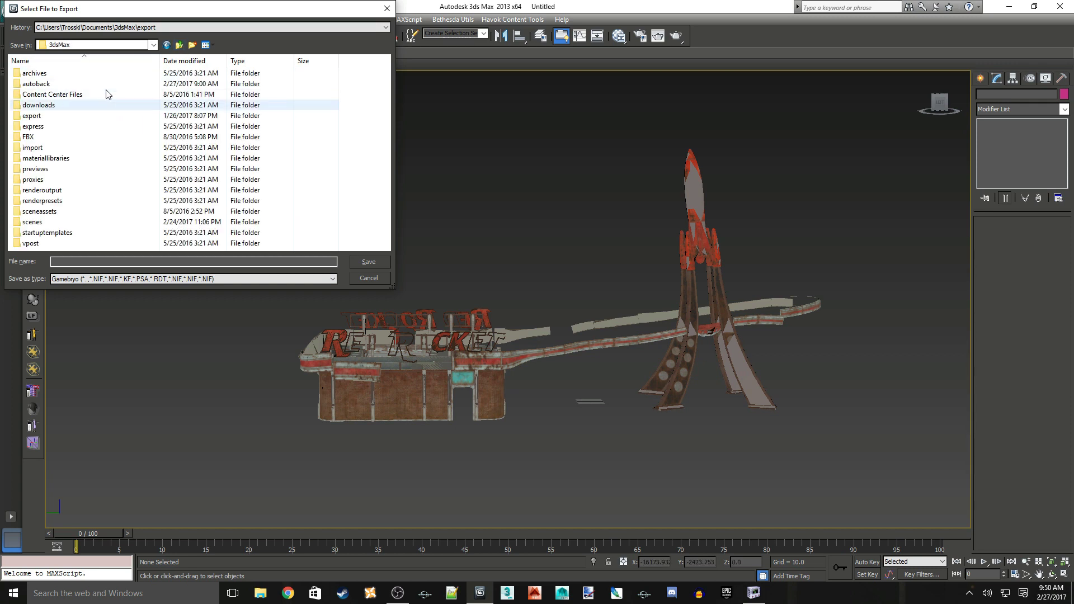
{"action": "left_click", "coordinate": [177, 50]}
{"action": "left_click", "coordinate": [177, 47]}
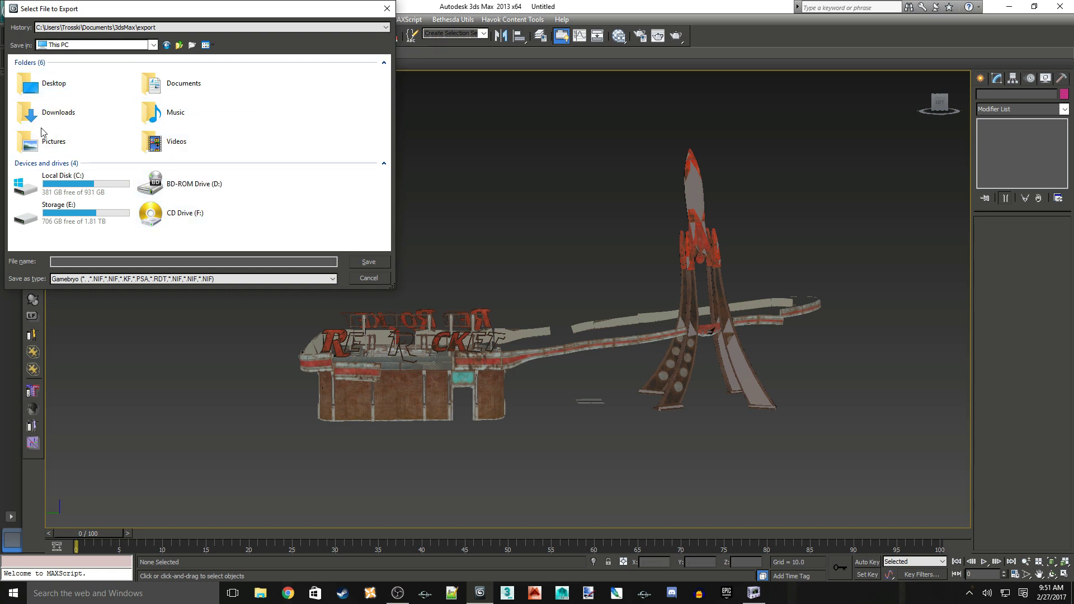
{"action": "left_click", "coordinate": [33, 87]}
{"action": "double_click", "coordinate": [34, 87]}
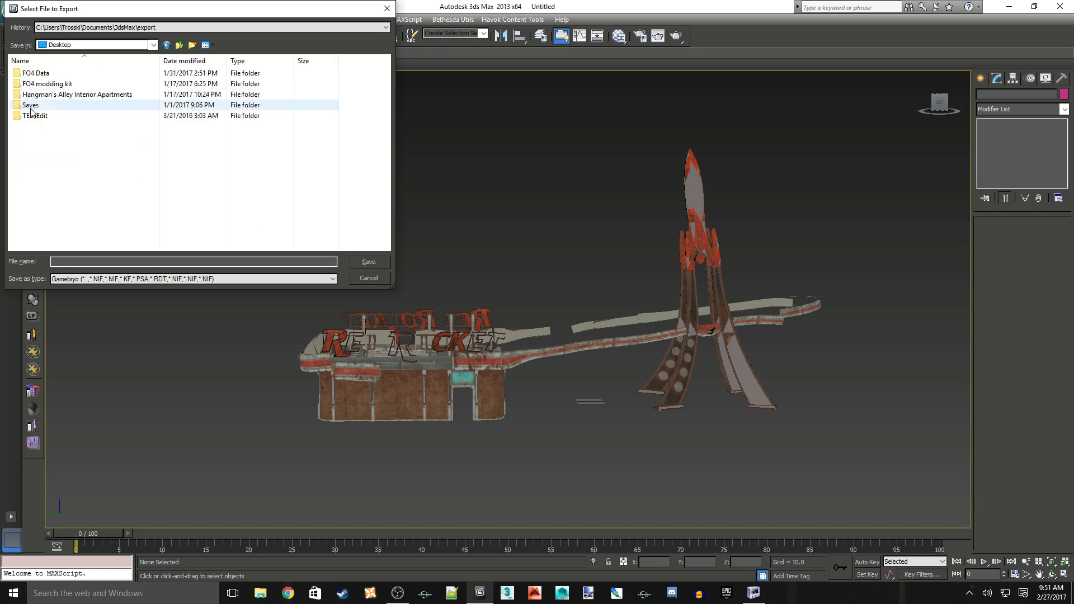
{"action": "double_click", "coordinate": [22, 73]}
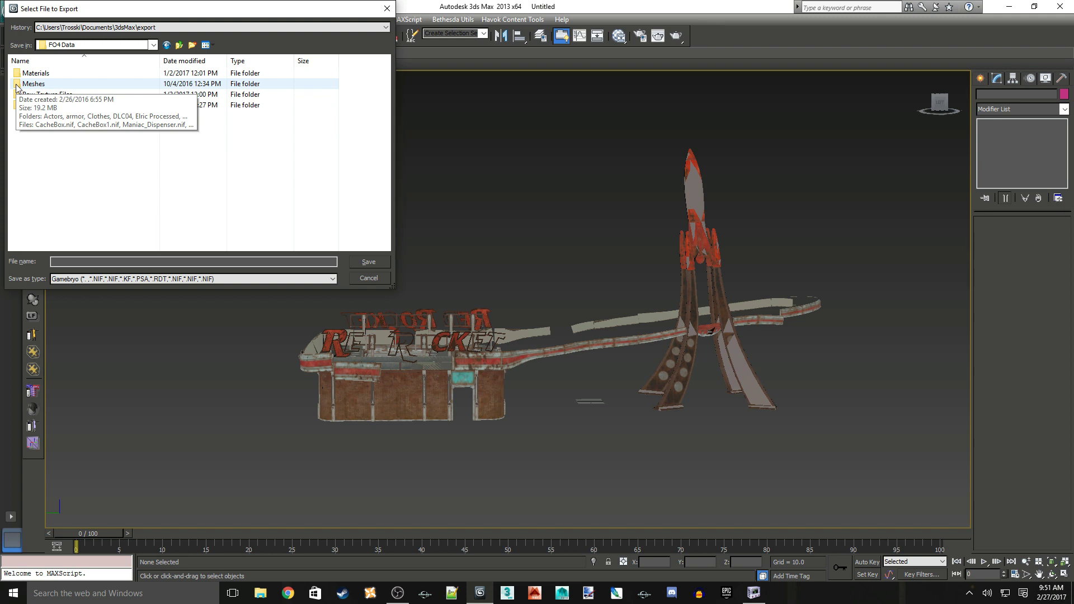
{"action": "double_click", "coordinate": [25, 84]}
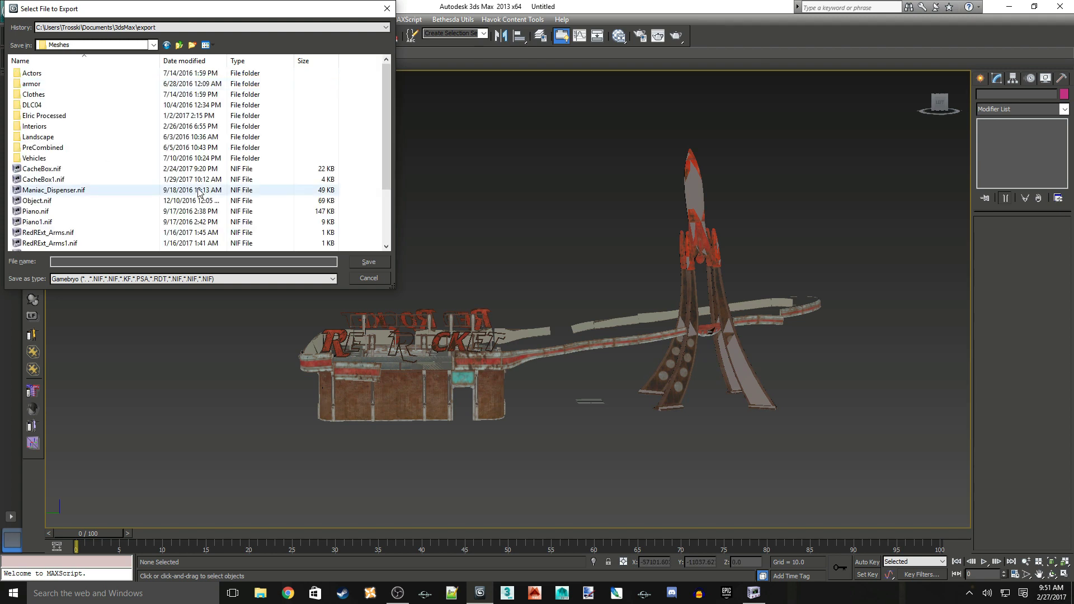
- Choose the existing RedRExt_Workshop.nif as the export file and accept overwriting it
{"action": "scroll", "coordinate": [105, 200], "scroll_direction": "down", "scroll_amount": 3}
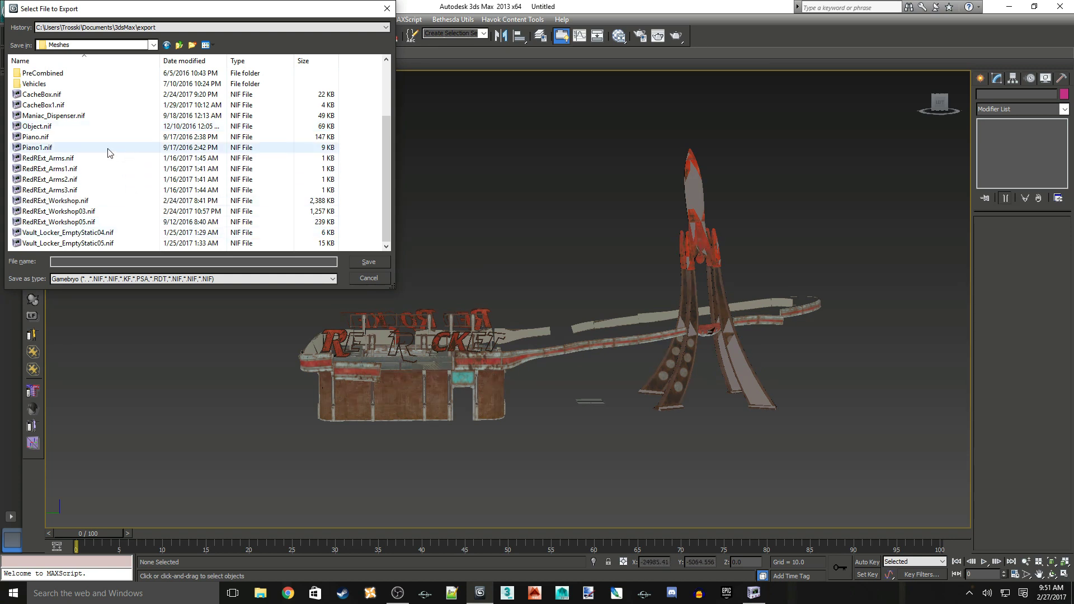
{"action": "left_click", "coordinate": [34, 202]}
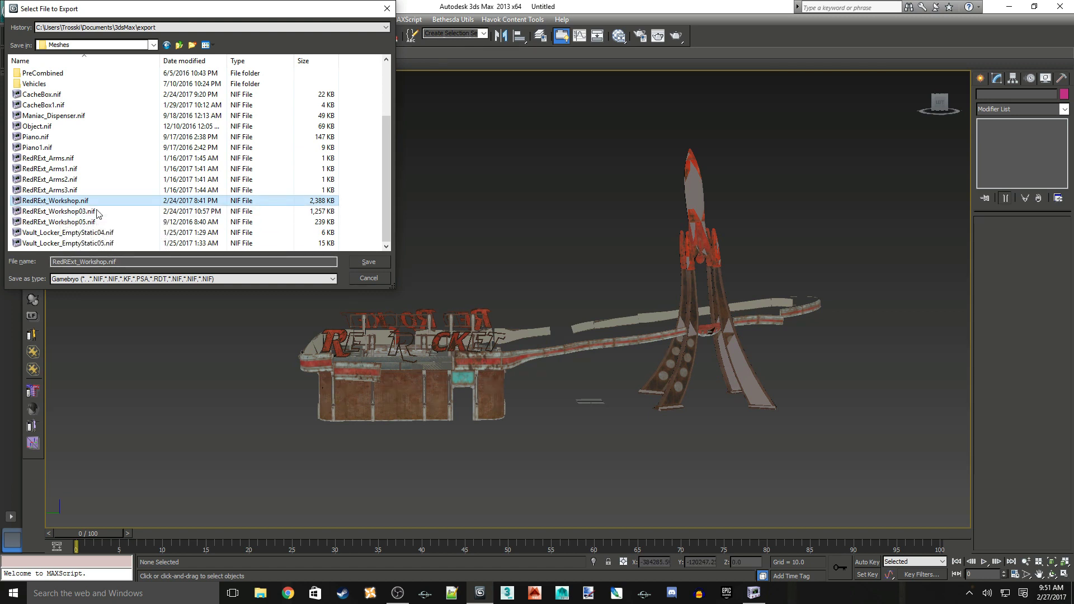
{"action": "left_click", "coordinate": [382, 261]}
{"action": "left_click", "coordinate": [585, 340]}
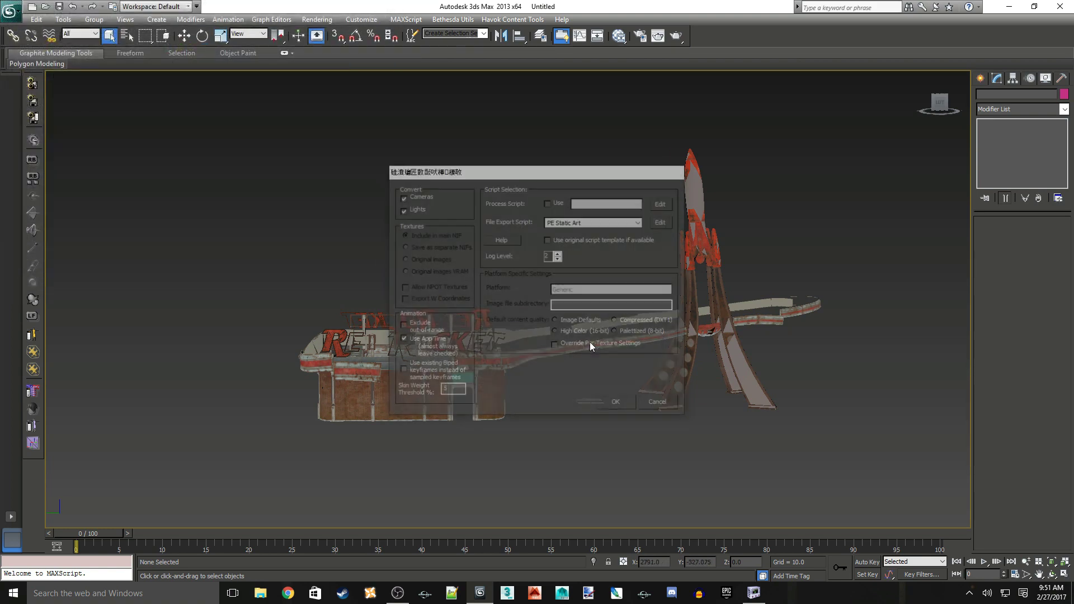
- Check the BSHavokProcess plug-in options of the PE Static Art export script, dismiss them and run the NIF export
{"action": "left_click", "coordinate": [657, 222]}
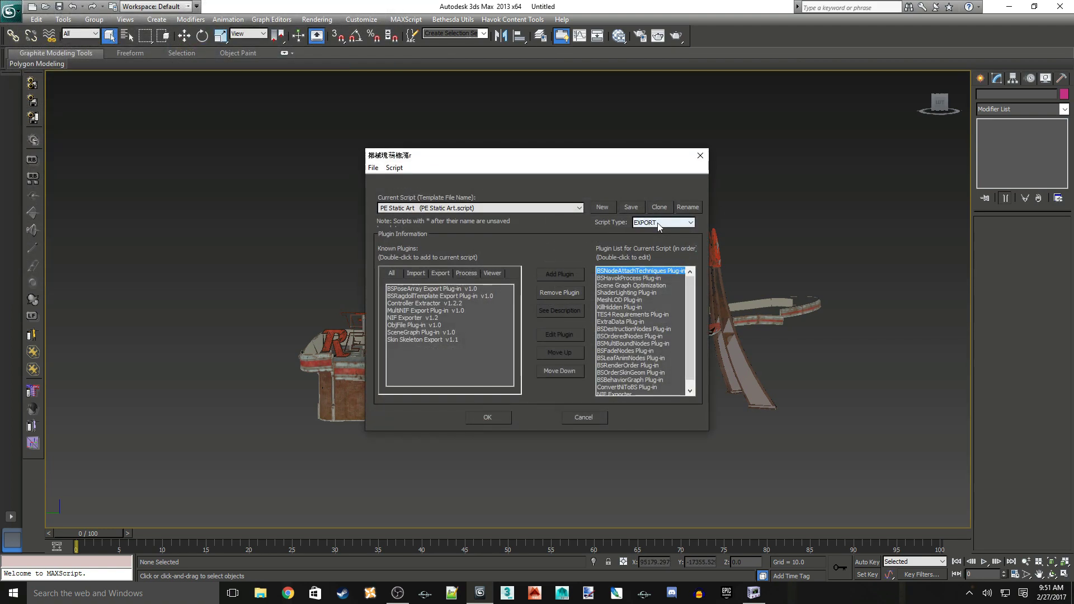
{"action": "left_click", "coordinate": [611, 279]}
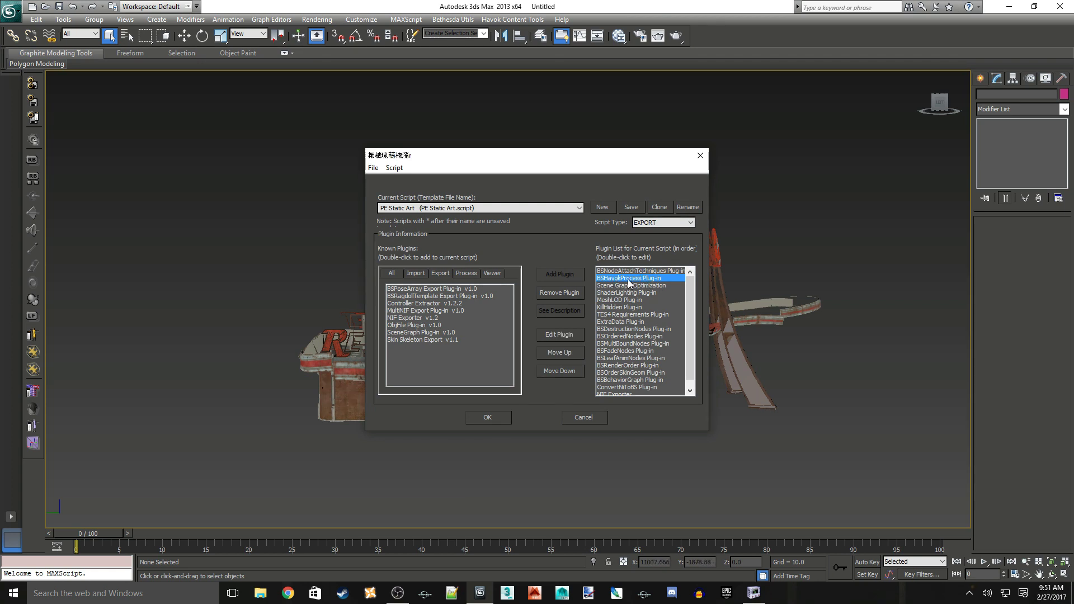
{"action": "left_click", "coordinate": [560, 334]}
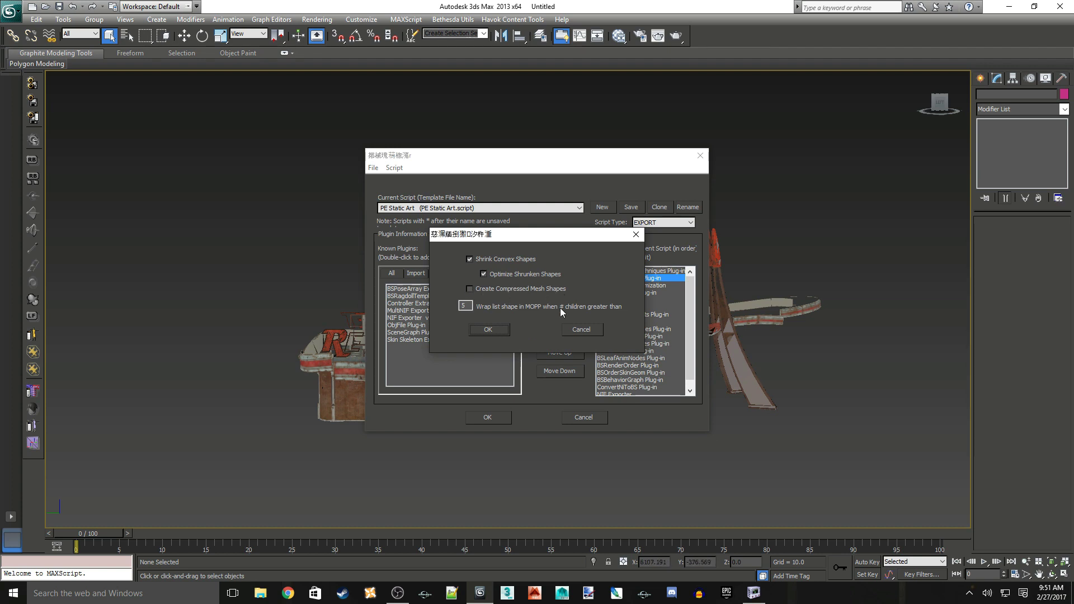
{"action": "left_click", "coordinate": [579, 329]}
{"action": "left_click", "coordinate": [577, 419]}
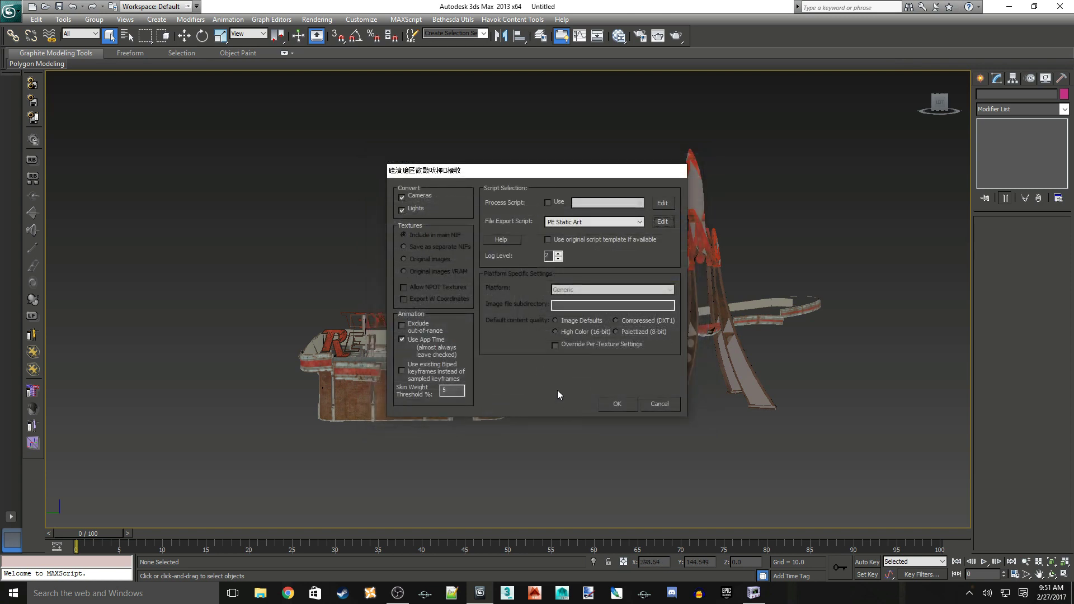
{"action": "left_click", "coordinate": [618, 404]}
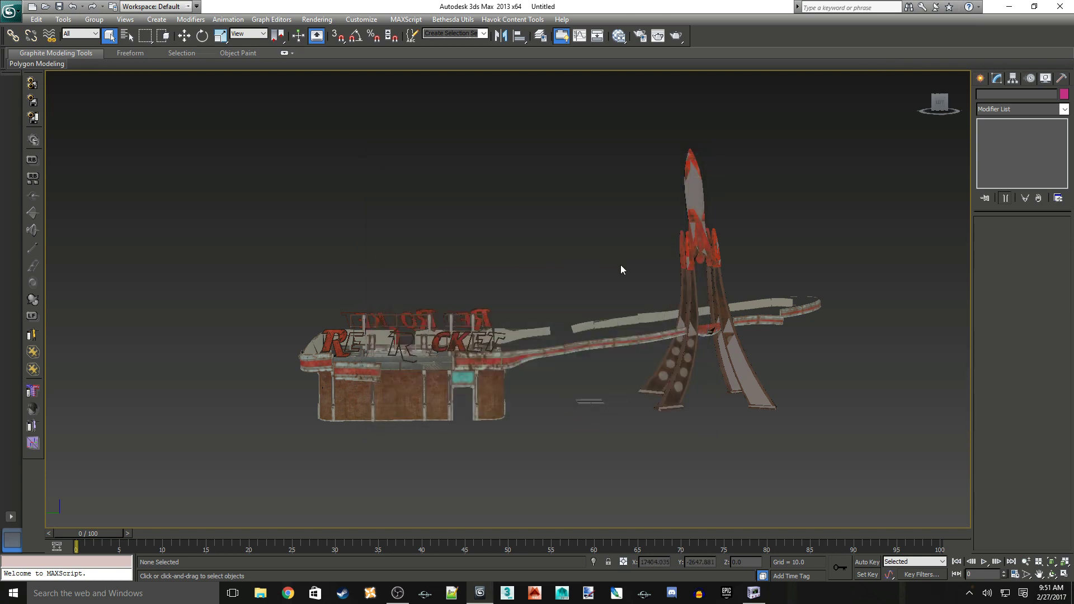
- Switch to File Explorer and launch Elrich.exe from the Tools\Elric folder of the Fallout 4 installation
{"action": "left_click", "coordinate": [260, 593]}
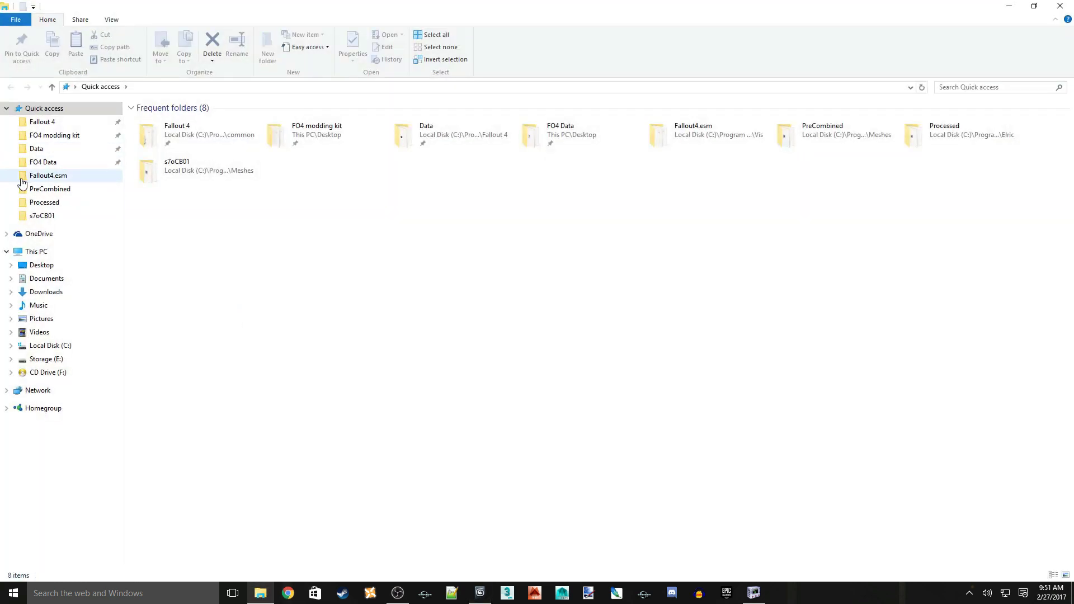
{"action": "left_click", "coordinate": [39, 122]}
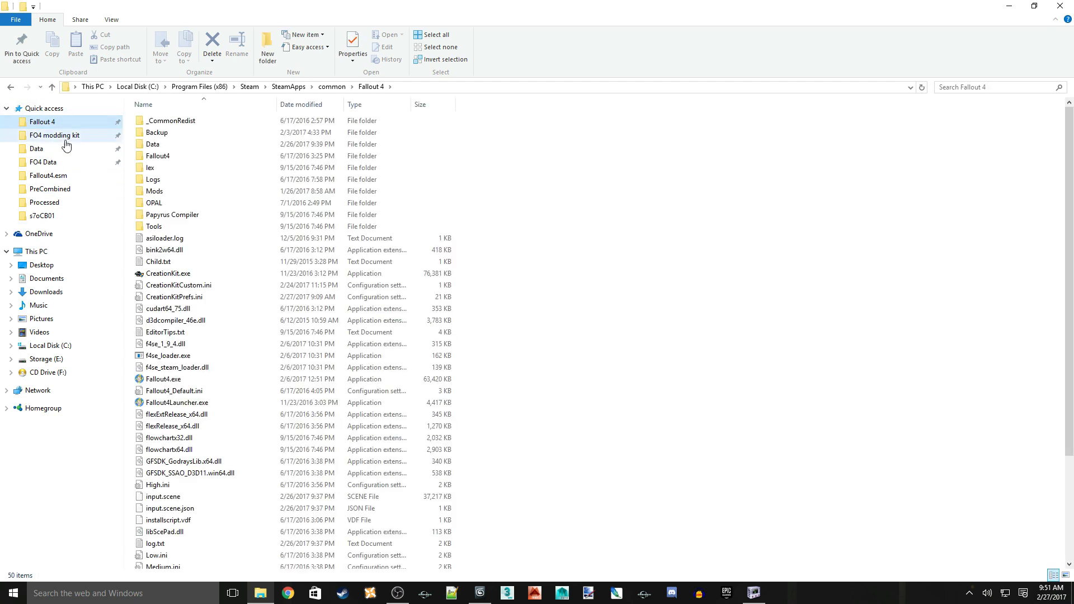
{"action": "double_click", "coordinate": [144, 229]}
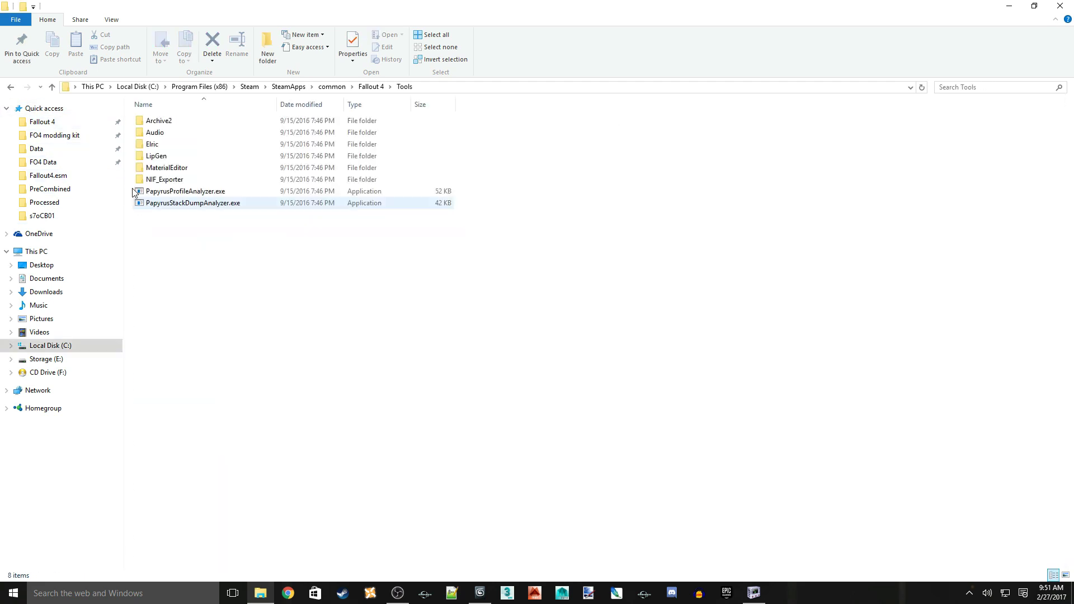
{"action": "double_click", "coordinate": [146, 145]}
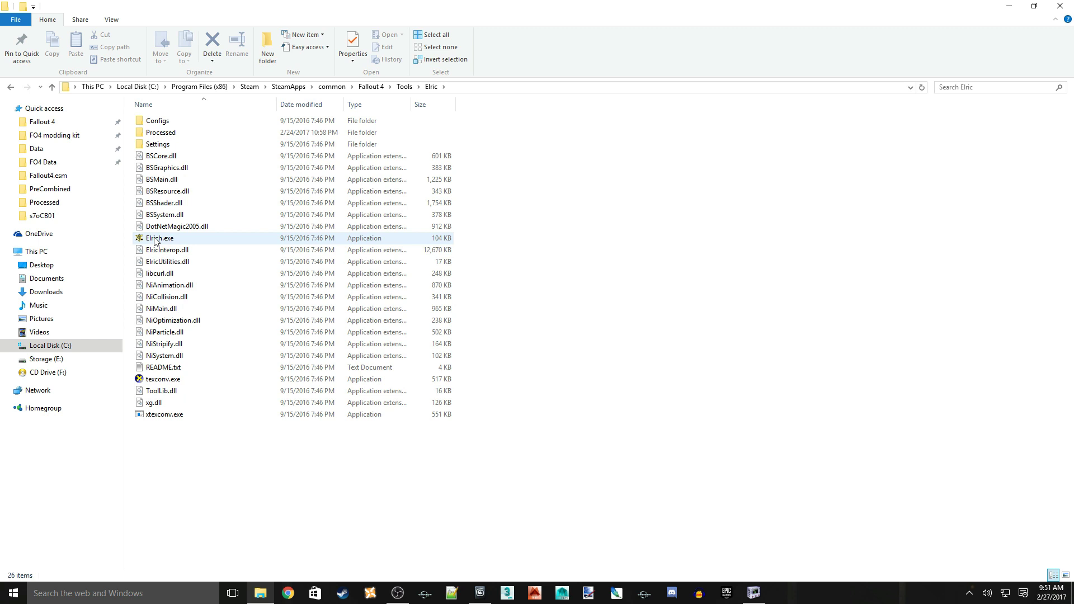
{"action": "double_click", "coordinate": [157, 239]}
- Load the first settings file from Fallout 4's Tools\Elric\Settings folder into Elric and agree to start the conversion automatically
{"action": "left_click", "coordinate": [113, 123]}
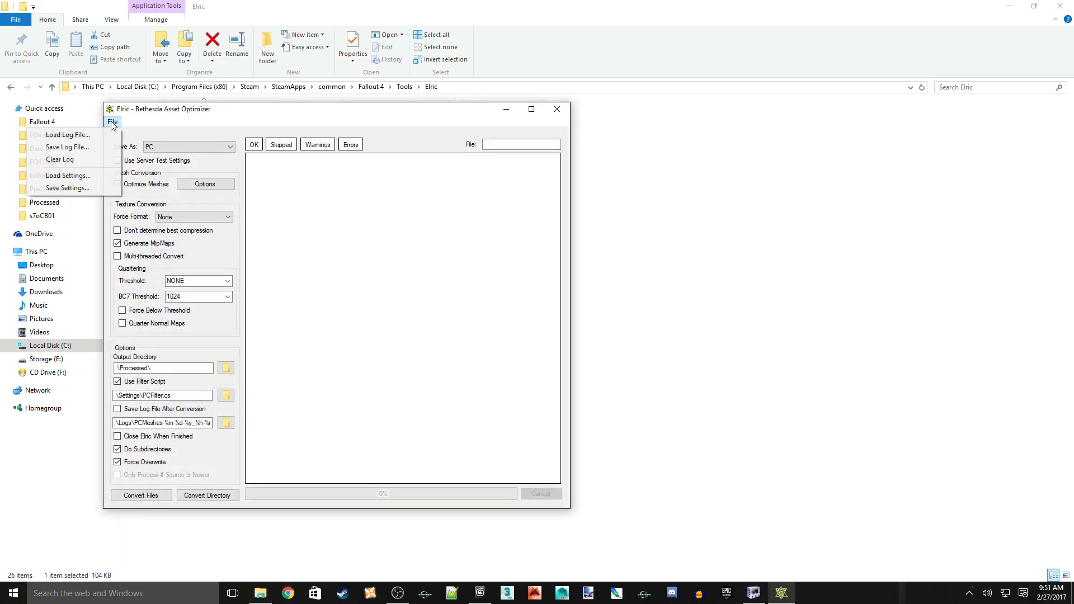
{"action": "left_click", "coordinate": [82, 174]}
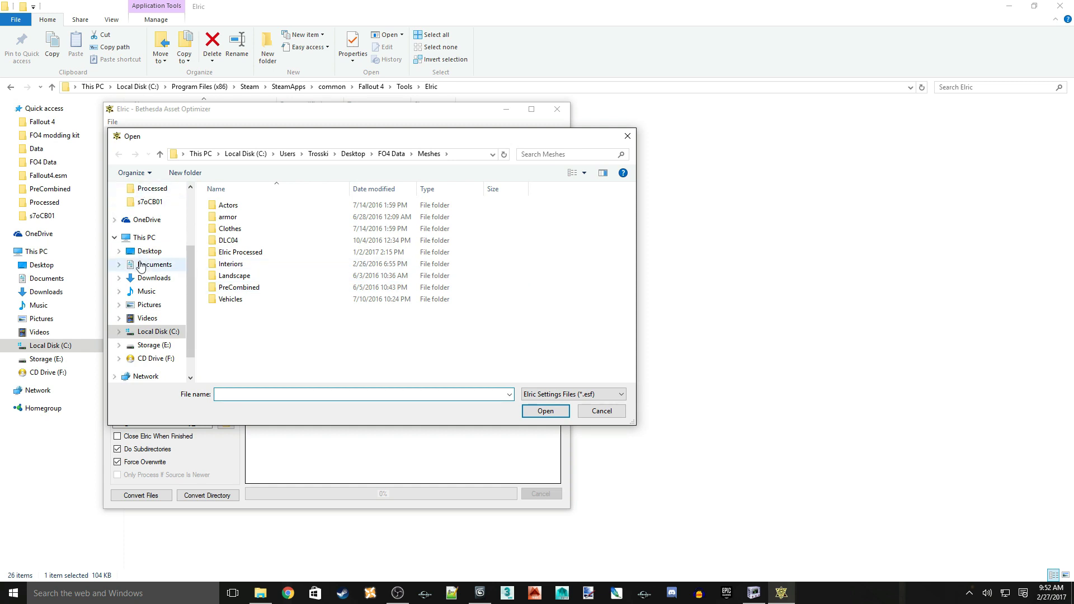
{"action": "scroll", "coordinate": [141, 266], "scroll_direction": "up", "scroll_amount": 3}
{"action": "left_click", "coordinate": [147, 207]}
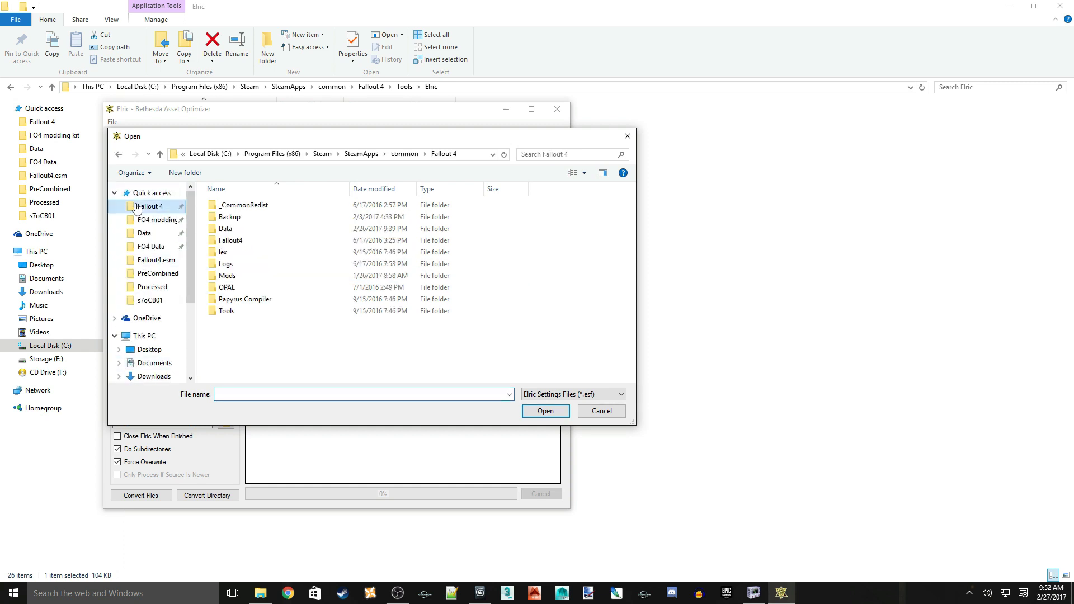
{"action": "double_click", "coordinate": [212, 311]}
{"action": "double_click", "coordinate": [213, 229]}
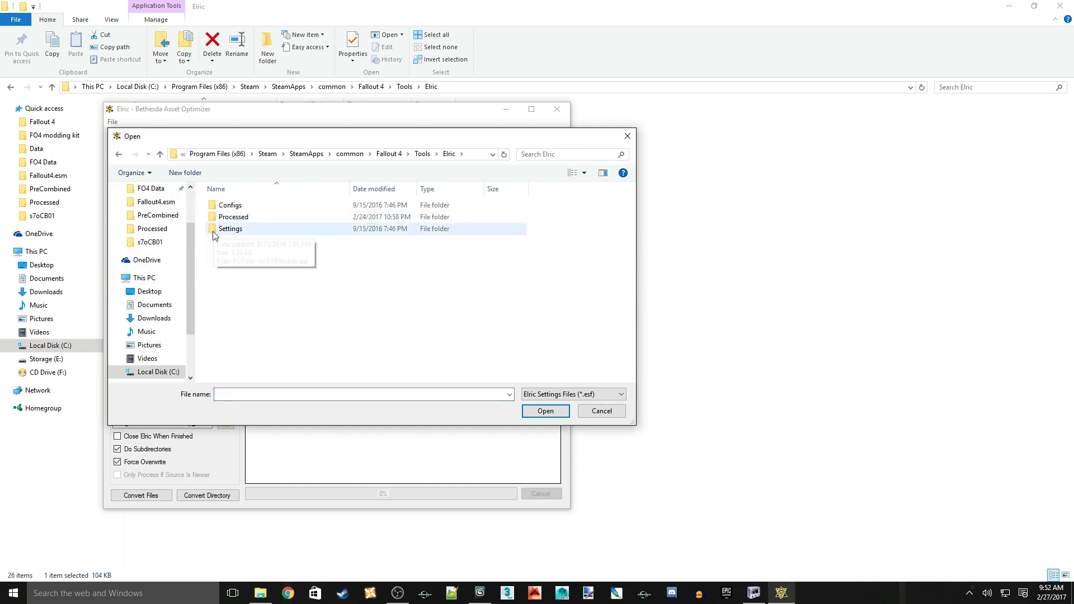
{"action": "double_click", "coordinate": [214, 230]}
{"action": "double_click", "coordinate": [229, 206]}
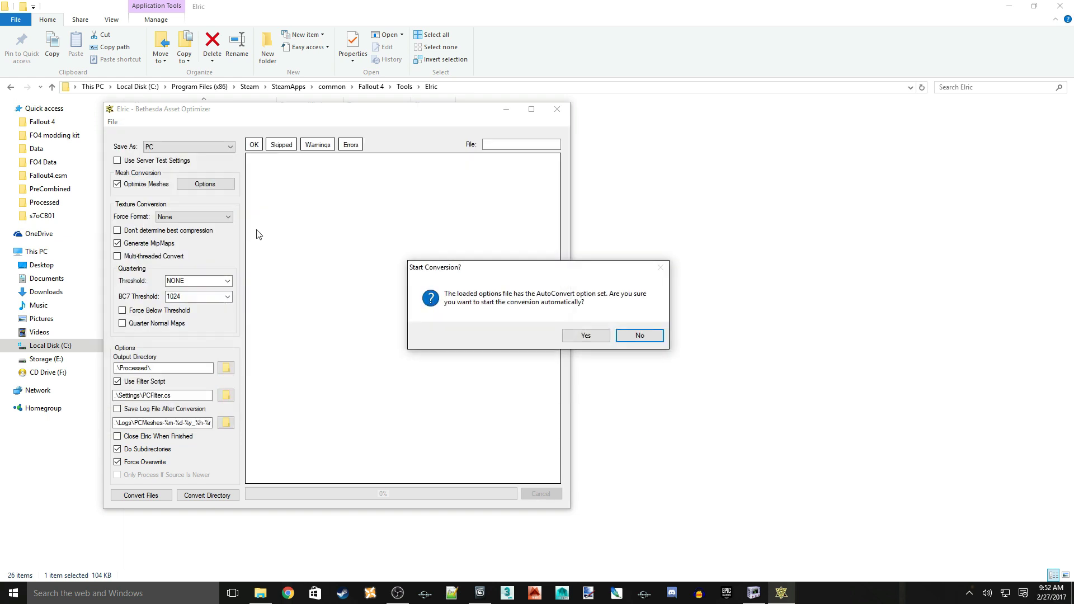
{"action": "left_click", "coordinate": [586, 336]}
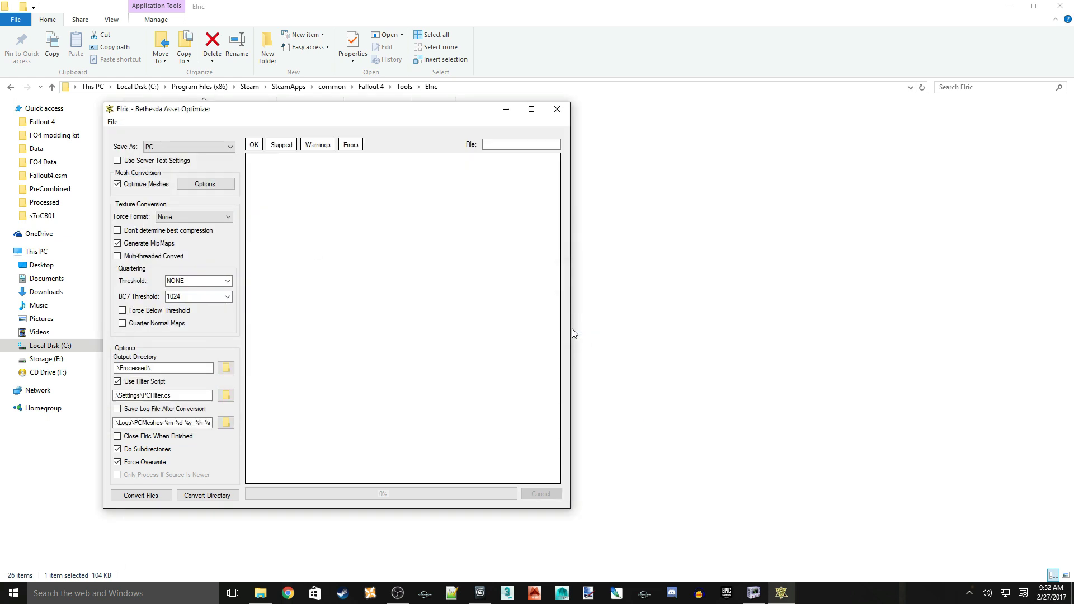
- Convert RedRExt_Workshop.nif from the FO4 Data\Meshes folder with Elric, and close the optimizer
{"action": "left_click", "coordinate": [139, 496]}
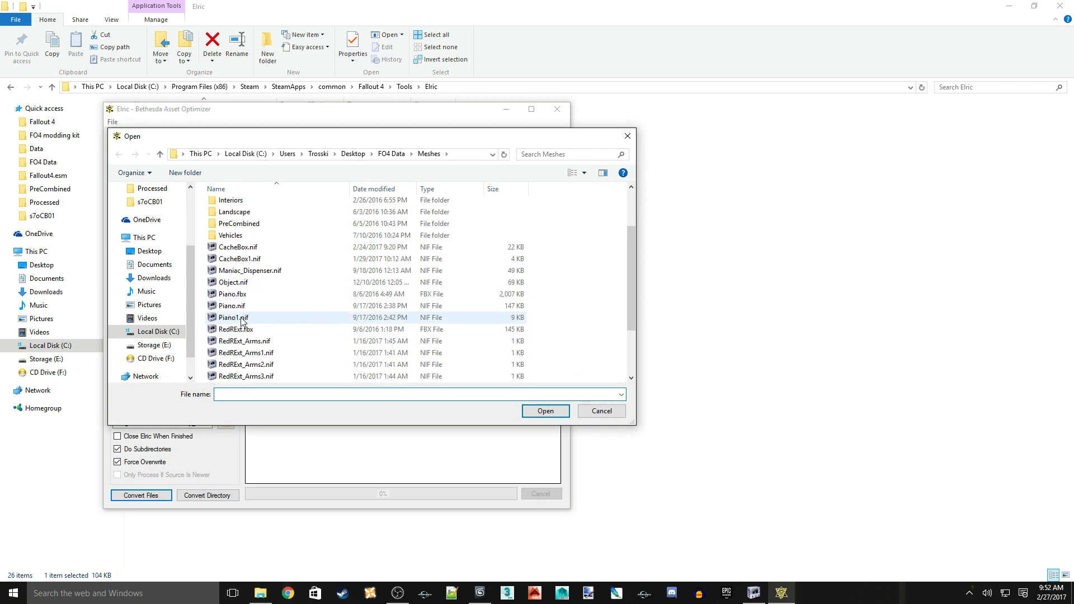
{"action": "scroll", "coordinate": [255, 330], "scroll_direction": "down", "scroll_amount": 2}
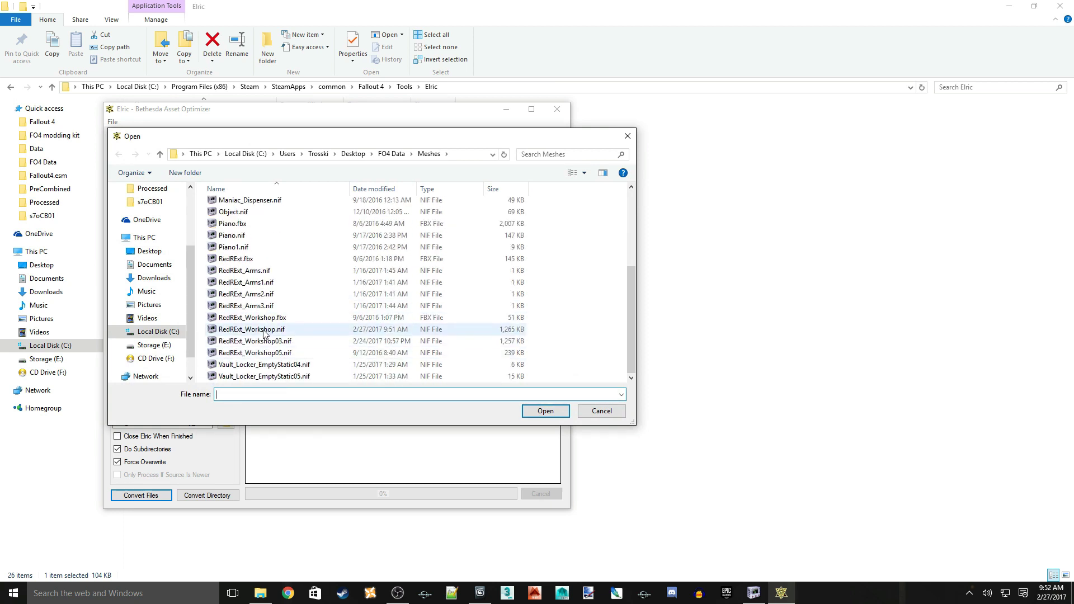
{"action": "left_click", "coordinate": [265, 331]}
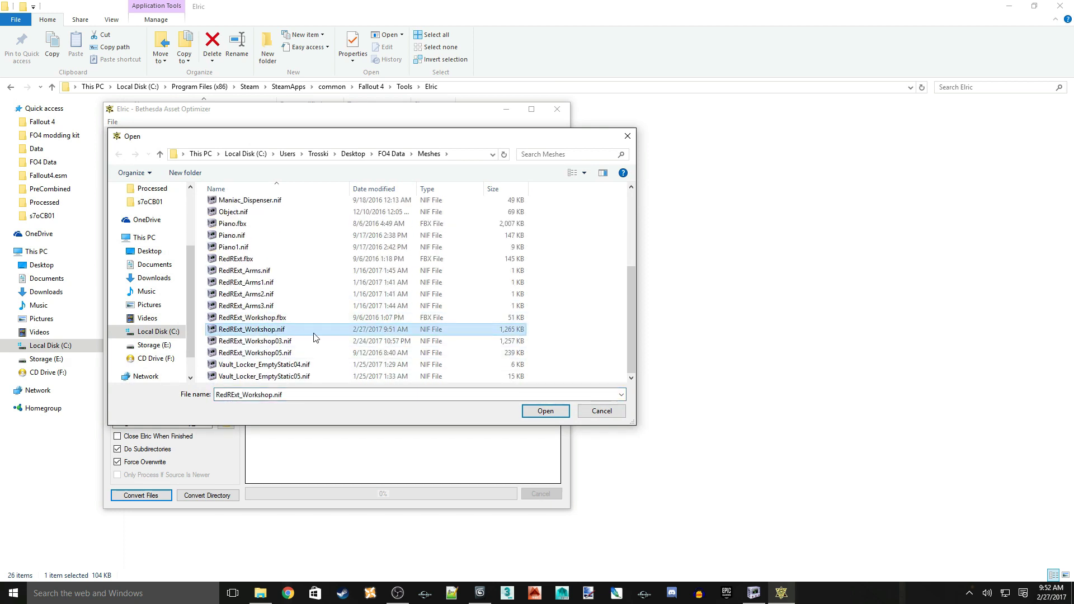
{"action": "left_click", "coordinate": [541, 412]}
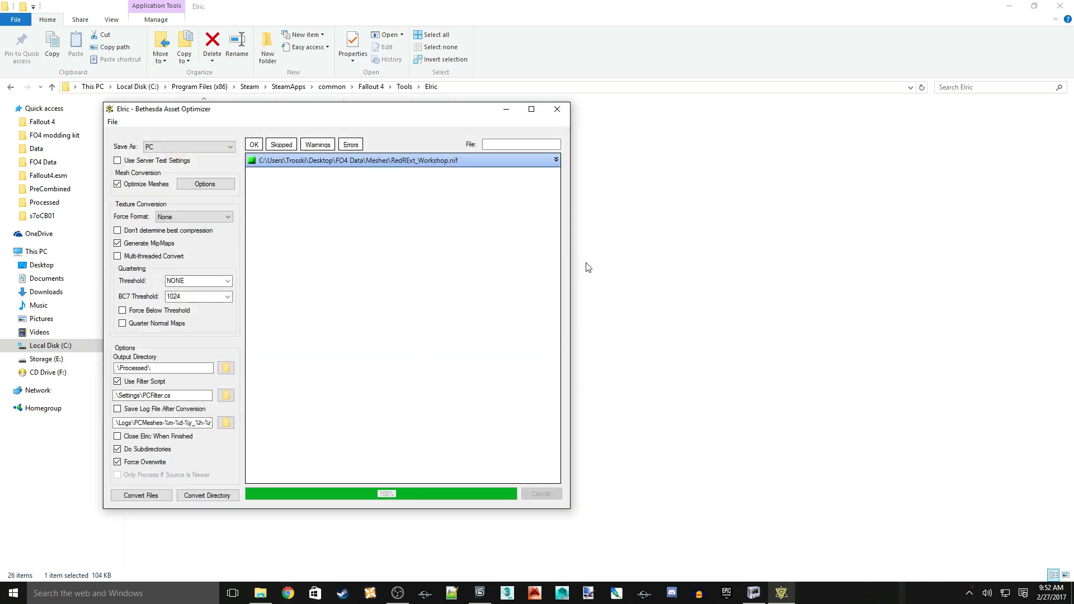
{"action": "left_click", "coordinate": [556, 108]}
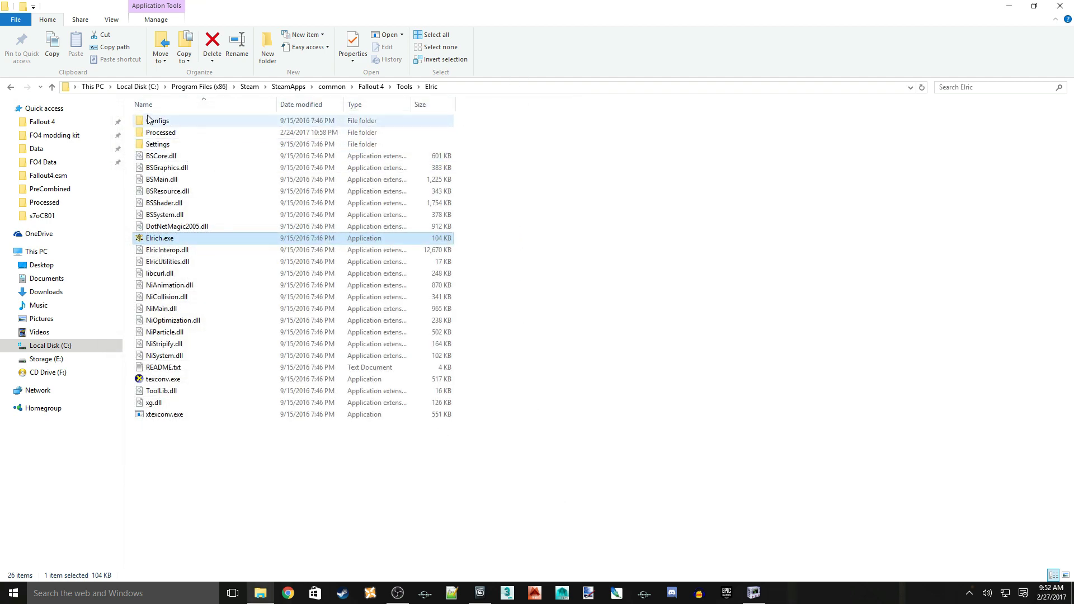
- Open the optimized RedRExt_Workshop.nif from Elric's Processed folder and bring up its NifSkope window
{"action": "left_click", "coordinate": [141, 133]}
{"action": "double_click", "coordinate": [140, 134]}
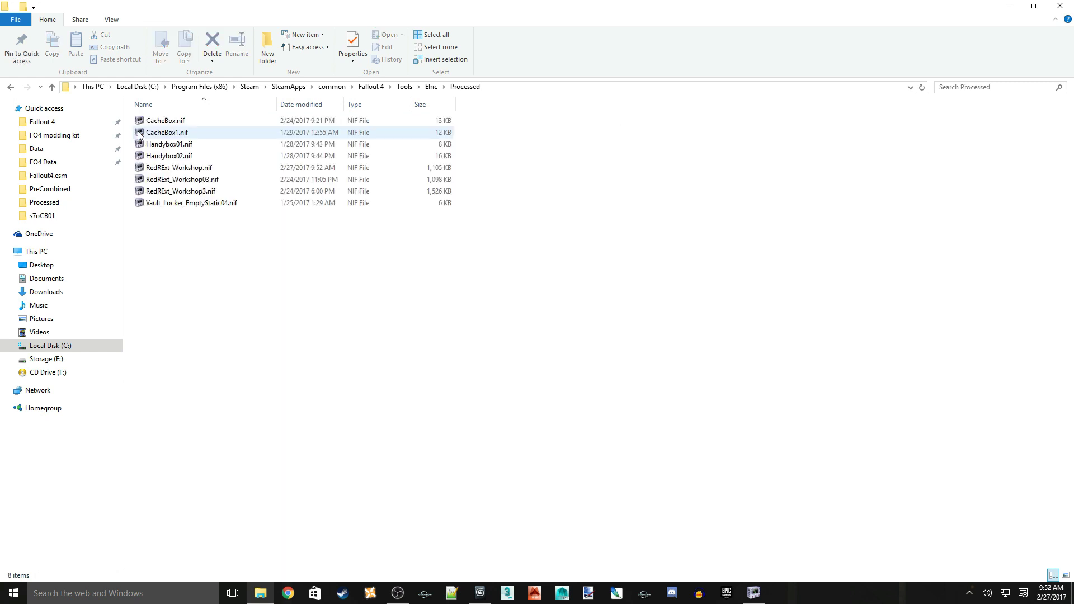
{"action": "left_click", "coordinate": [152, 169]}
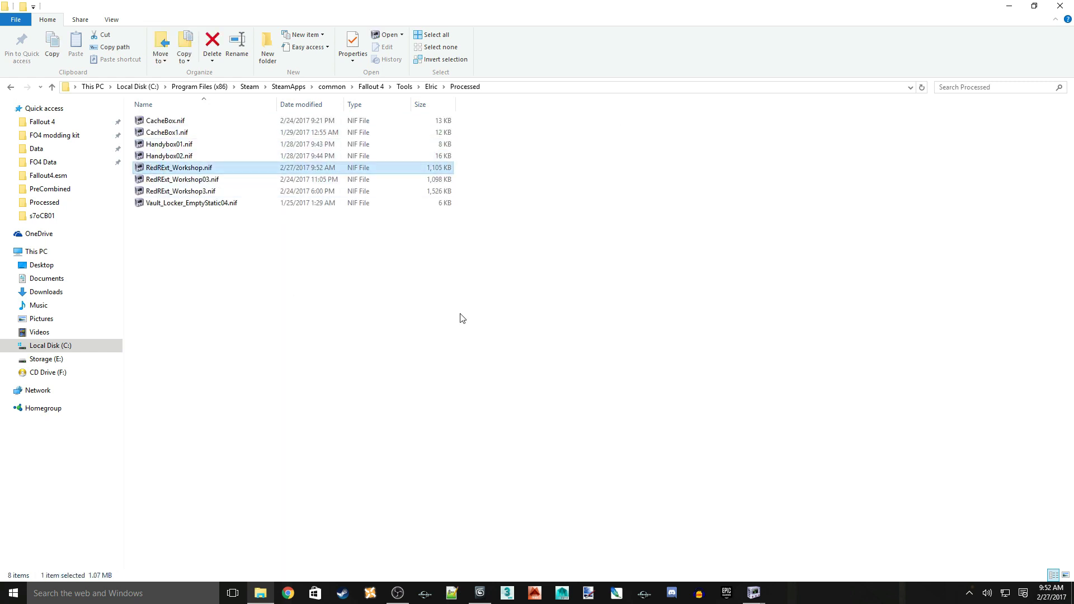
{"action": "left_click", "coordinate": [753, 595]}
{"action": "left_click", "coordinate": [746, 510]}
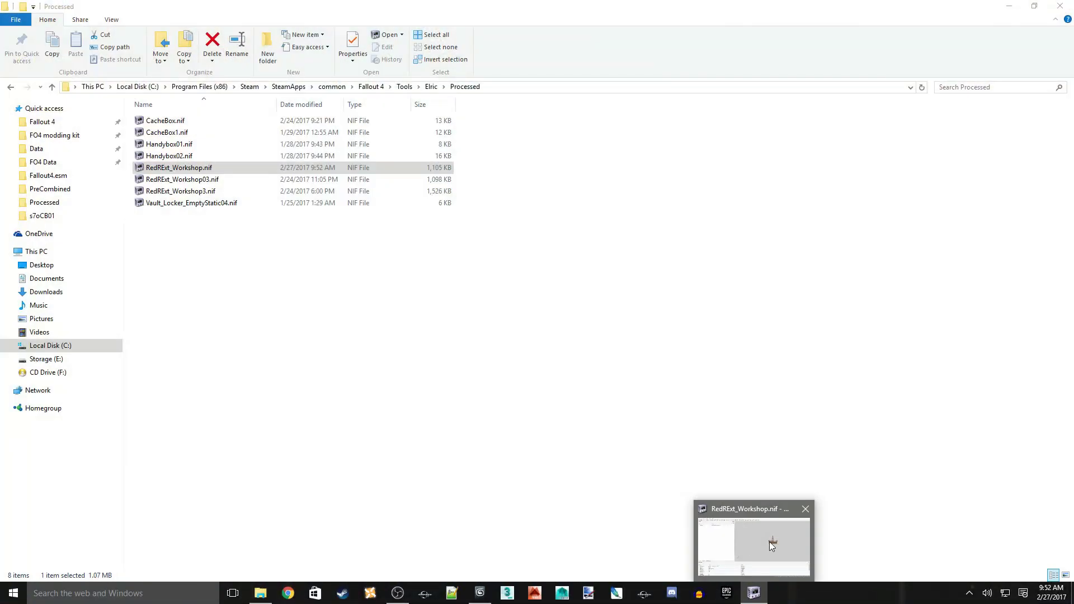
{"action": "left_click", "coordinate": [769, 541]}
- Examine the Red Rocket model and the bhkNPCollisionObject with its physics system under the Ext_Walls node
{"action": "left_click_drag", "start_coordinate": [751, 430], "coordinate": [724, 288]}
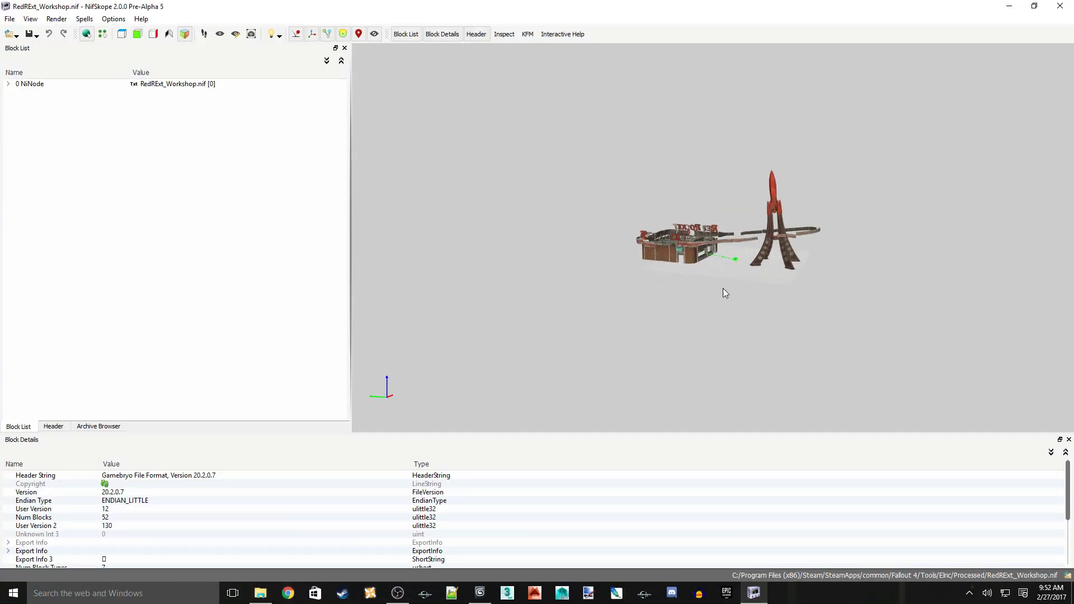
{"action": "scroll", "coordinate": [761, 325], "scroll_direction": "up", "scroll_amount": 5}
{"action": "left_click_drag", "start_coordinate": [834, 323], "coordinate": [797, 314]}
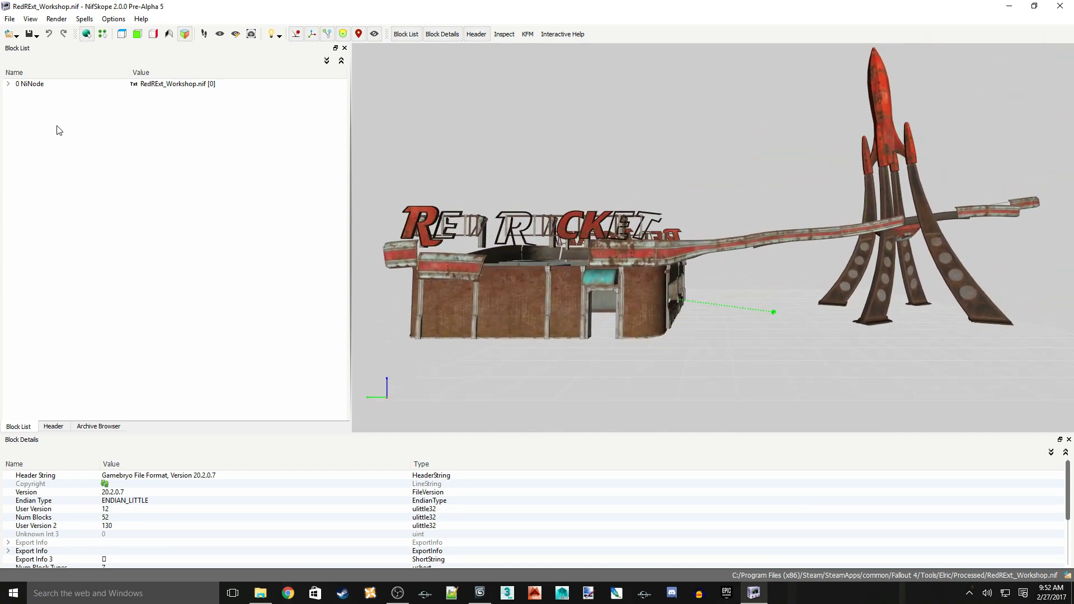
{"action": "left_click", "coordinate": [8, 83]}
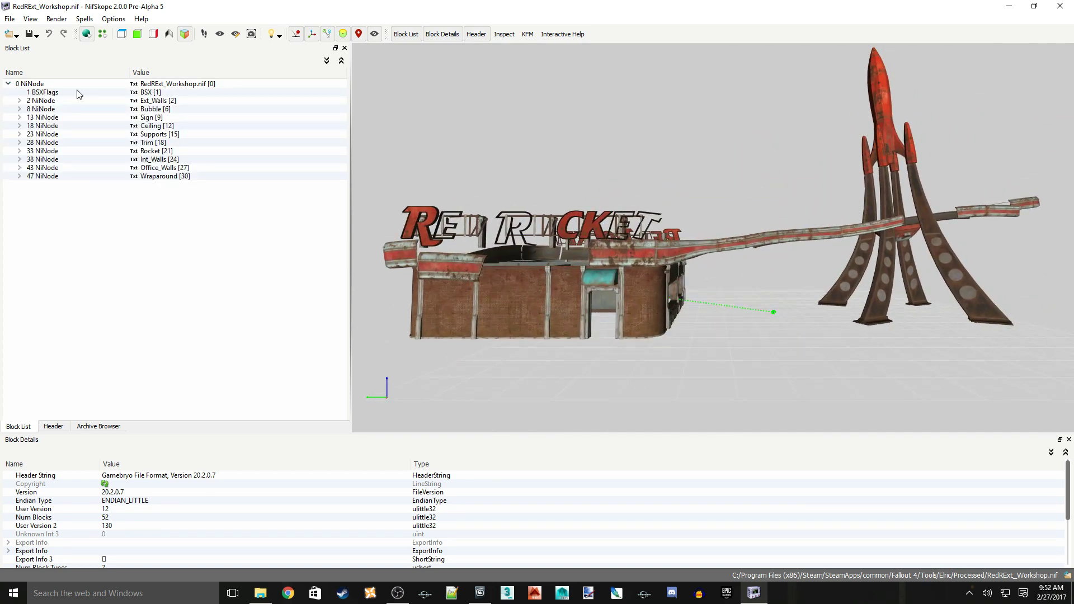
{"action": "left_click", "coordinate": [20, 101]}
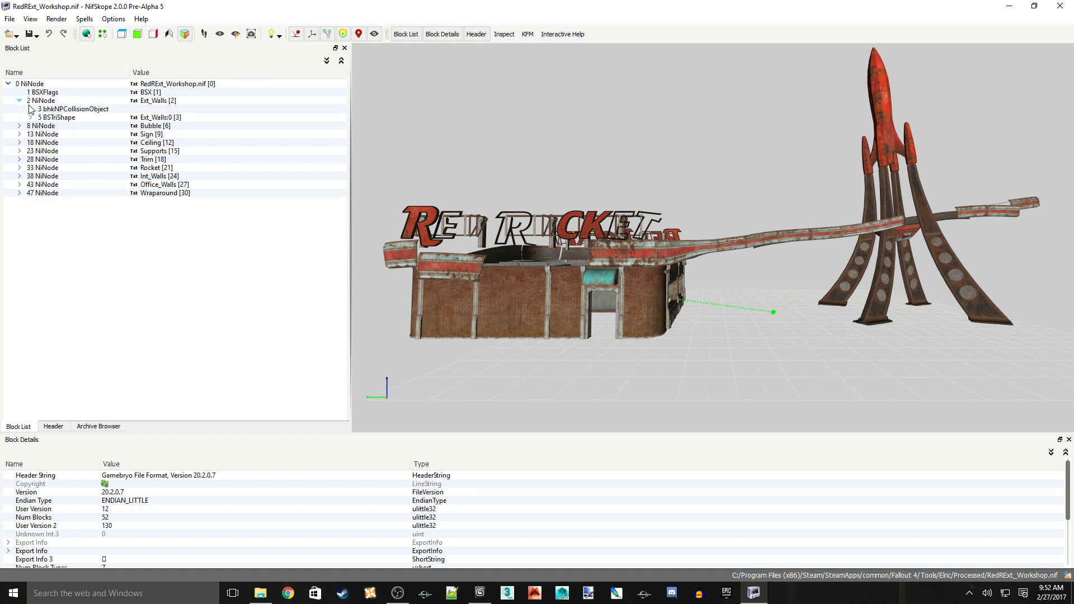
{"action": "left_click", "coordinate": [79, 110]}
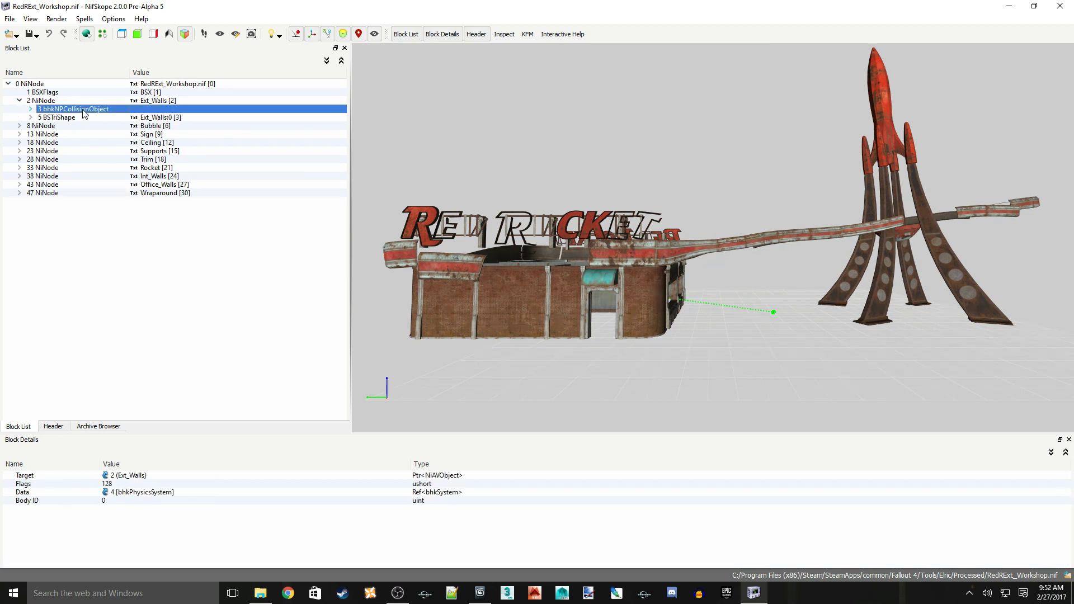
{"action": "left_click", "coordinate": [31, 109]}
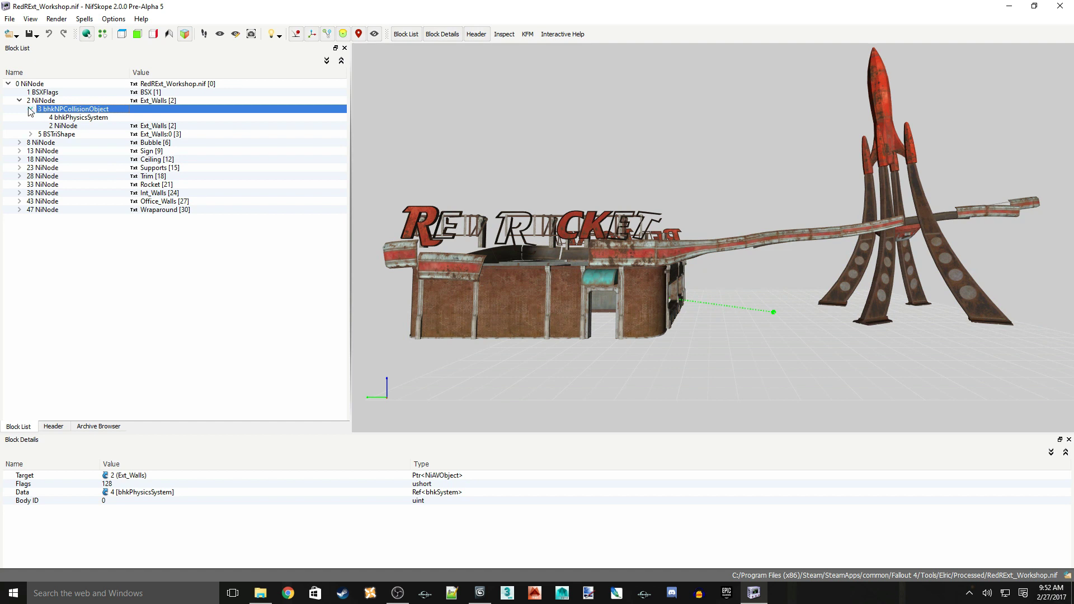
{"action": "left_click", "coordinate": [31, 109]}
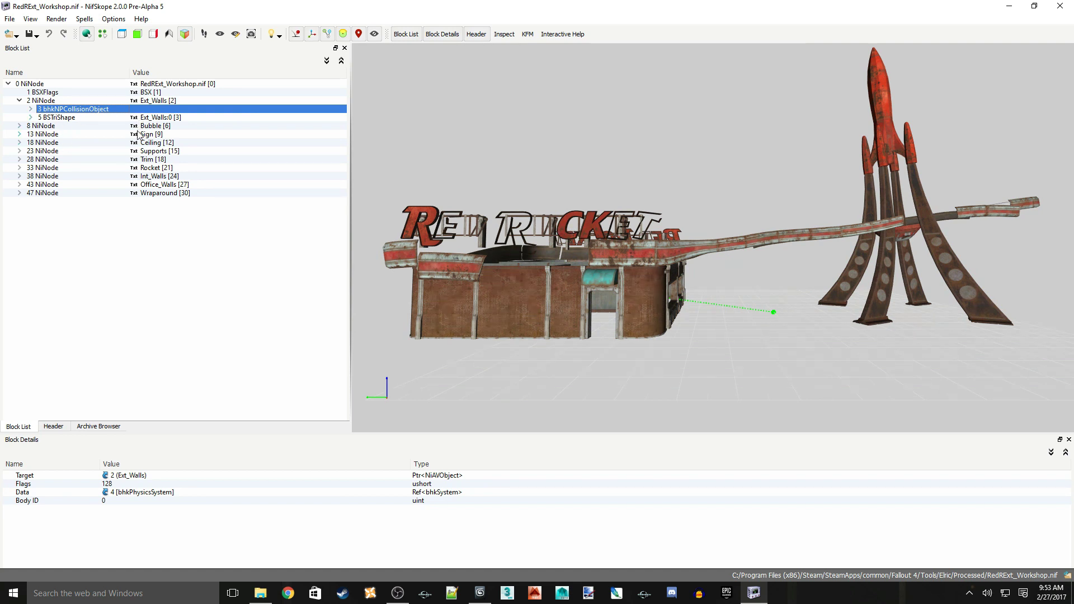
- Inspect the bhkNPCollisionObject under the Sign node and view the building's signs from above
{"action": "left_click", "coordinate": [54, 135]}
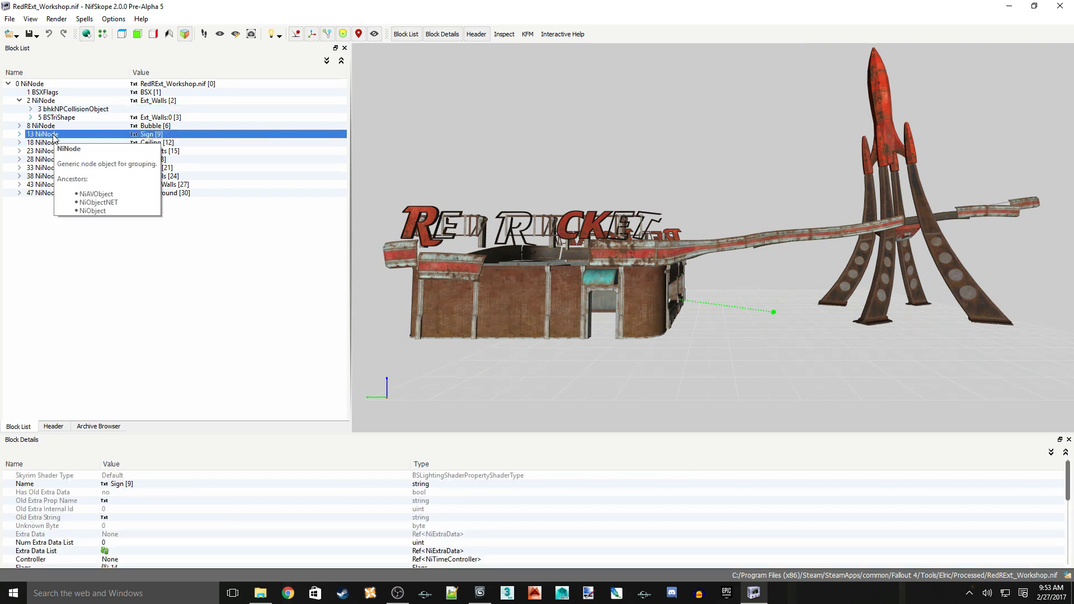
{"action": "left_click", "coordinate": [19, 134]}
{"action": "left_click", "coordinate": [79, 144]}
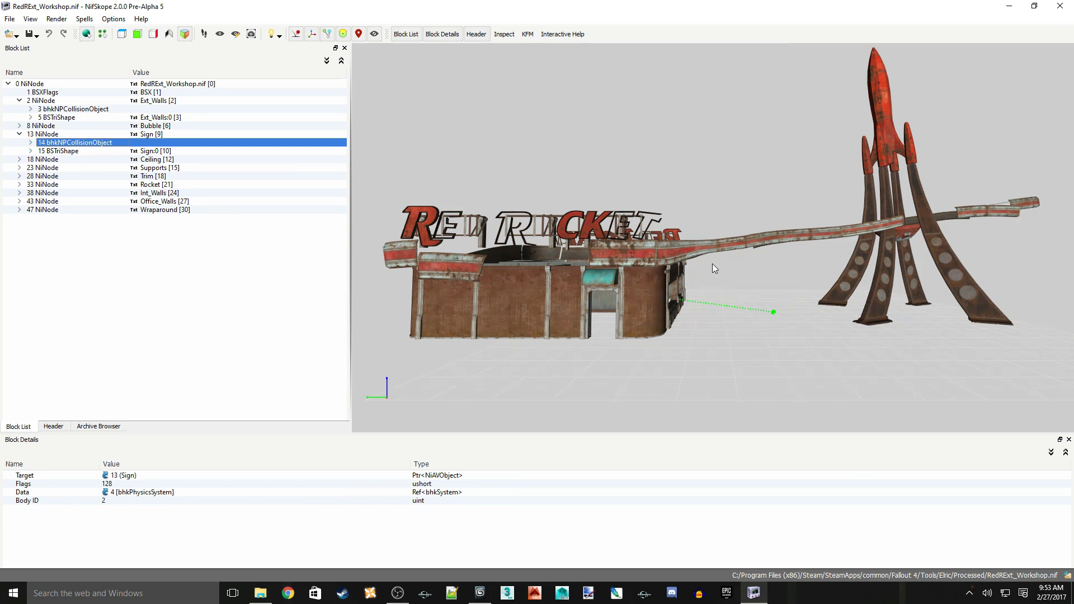
{"action": "left_click_drag", "start_coordinate": [576, 145], "coordinate": [585, 165]}
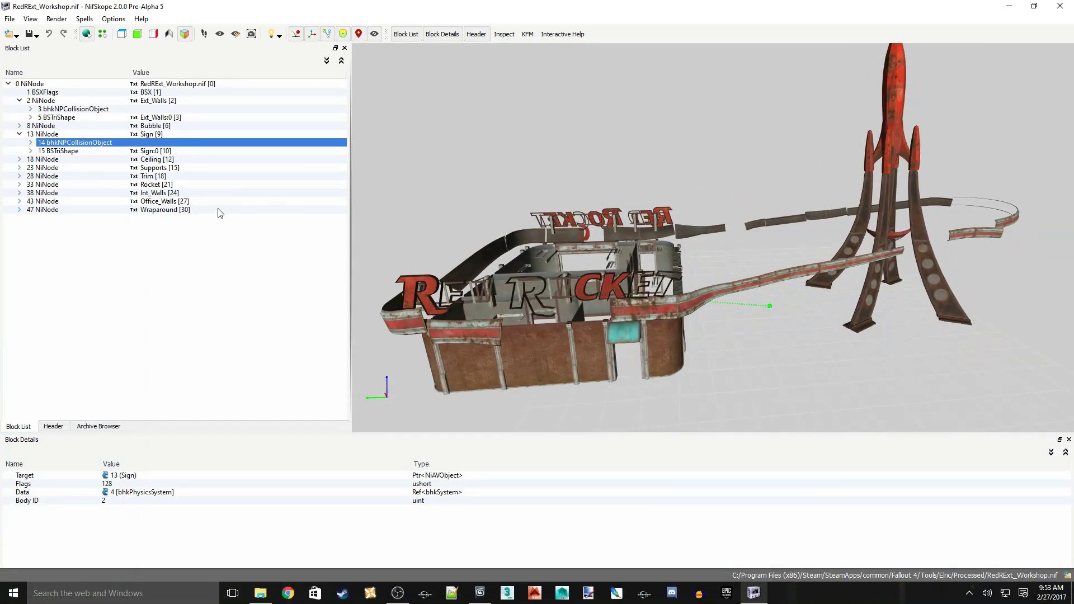
- Collapse the Sign, Ext_Walls and root nodes in the block list and close NifSkope
{"action": "left_click", "coordinate": [19, 135]}
{"action": "left_click", "coordinate": [19, 101]}
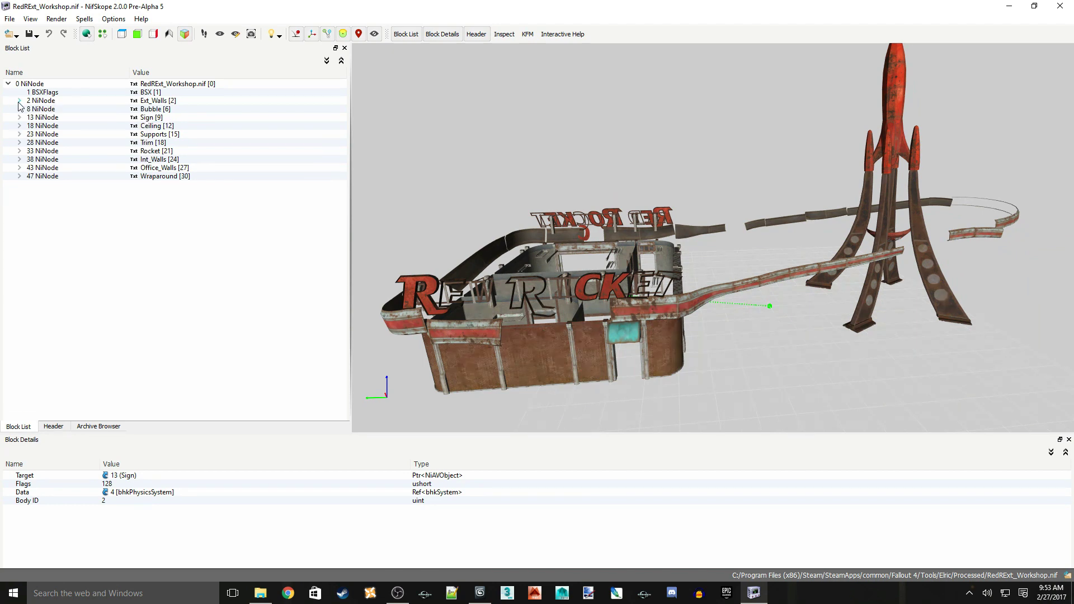
{"action": "left_click", "coordinate": [9, 84]}
{"action": "left_click", "coordinate": [1060, 6]}
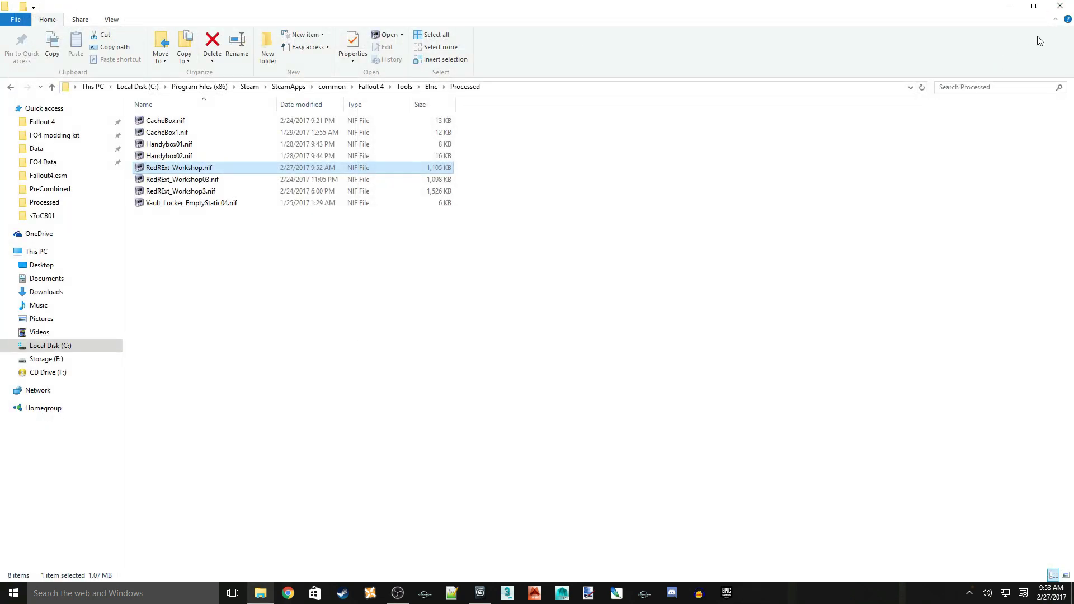
- Close File Explorer and exit 3ds Max without saving the scene changes
{"action": "left_click", "coordinate": [1060, 5]}
{"action": "left_click", "coordinate": [1065, 10]}
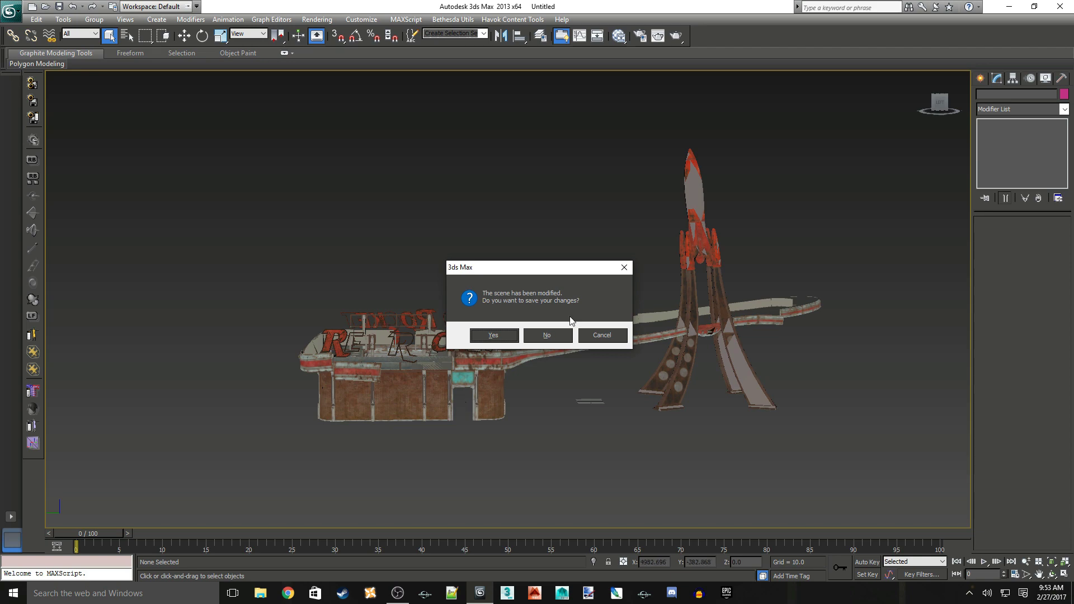
{"action": "left_click", "coordinate": [543, 337]}
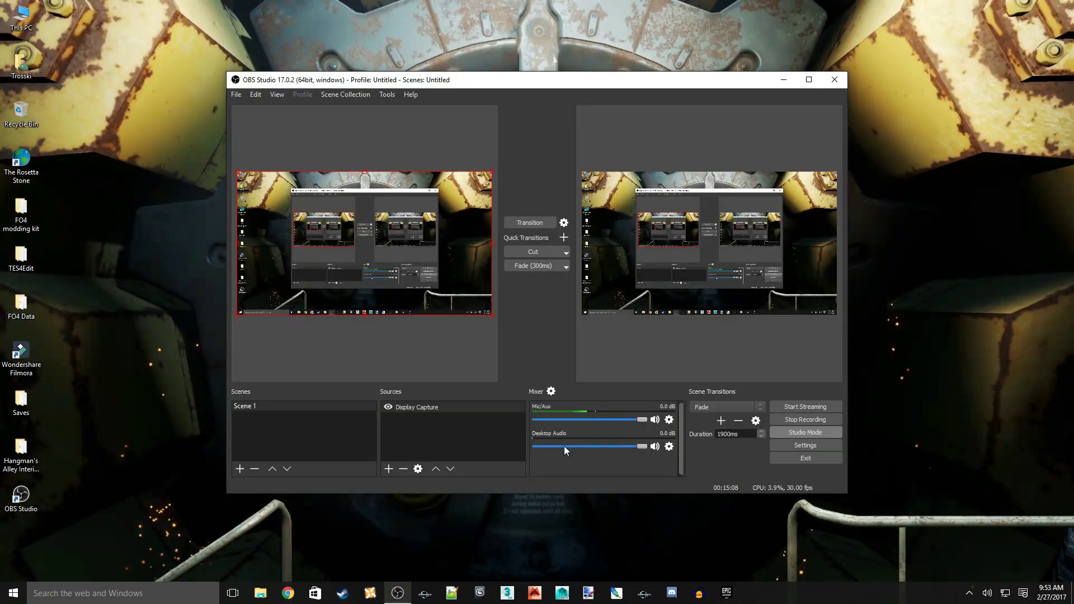